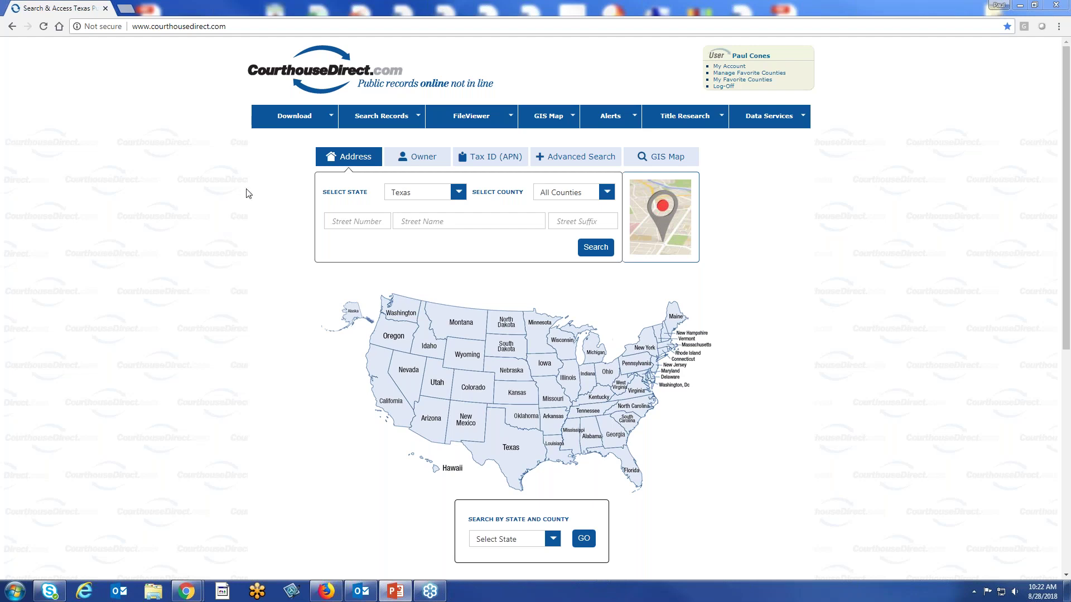
Step: Open the download page for Real Property Documents
mouse_move(285, 120)
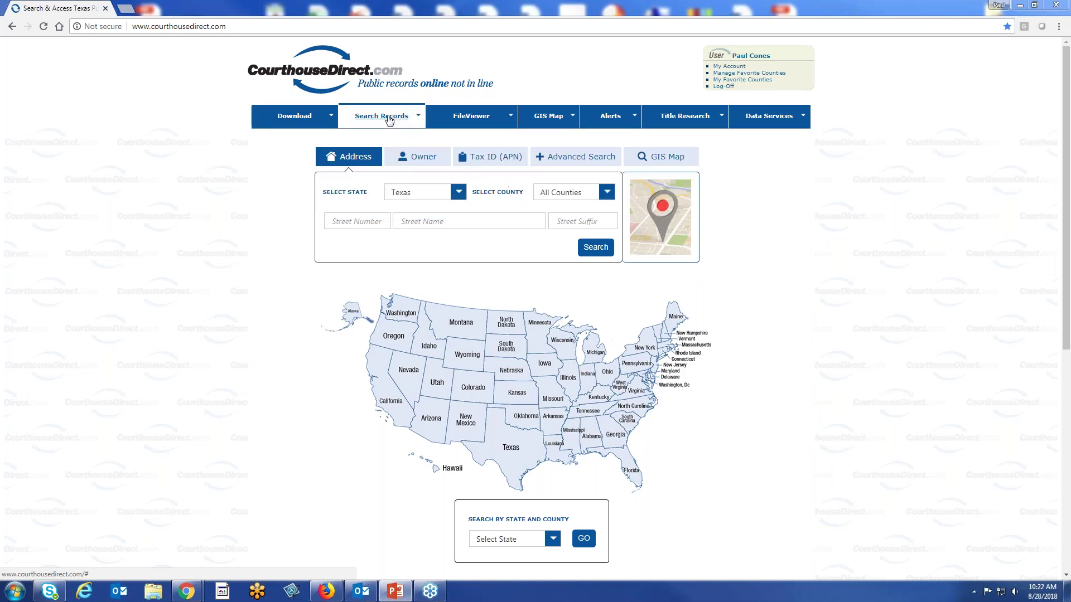
mouse_move(389, 121)
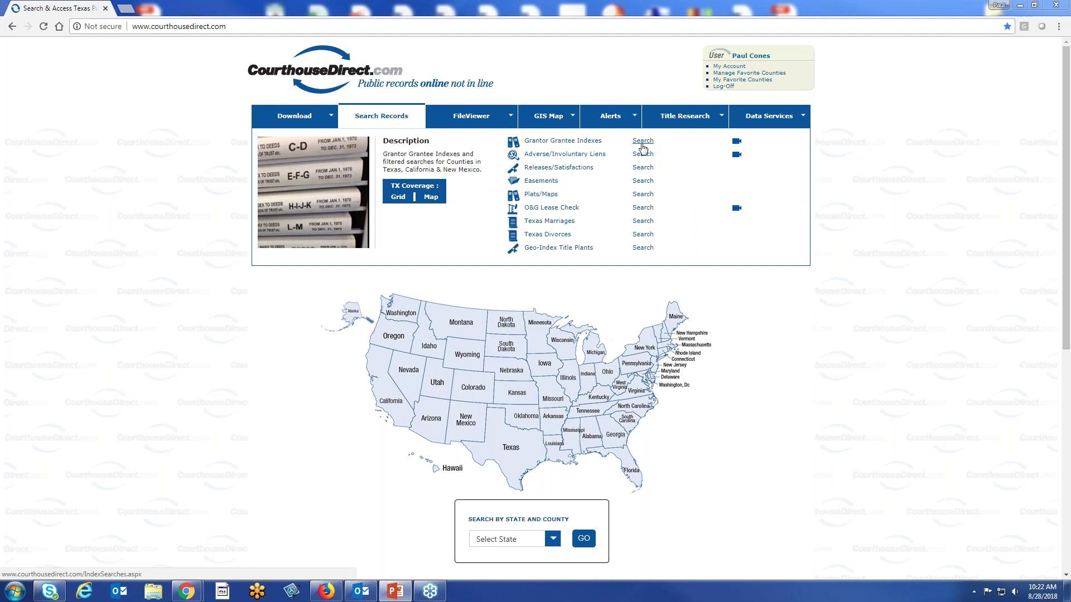
click(294, 117)
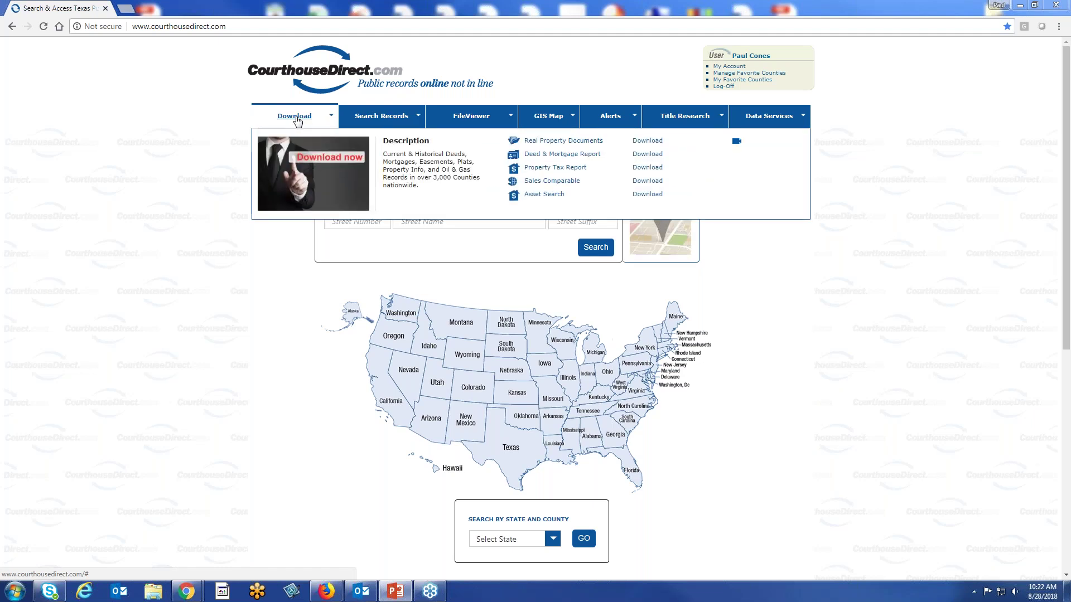
click(641, 142)
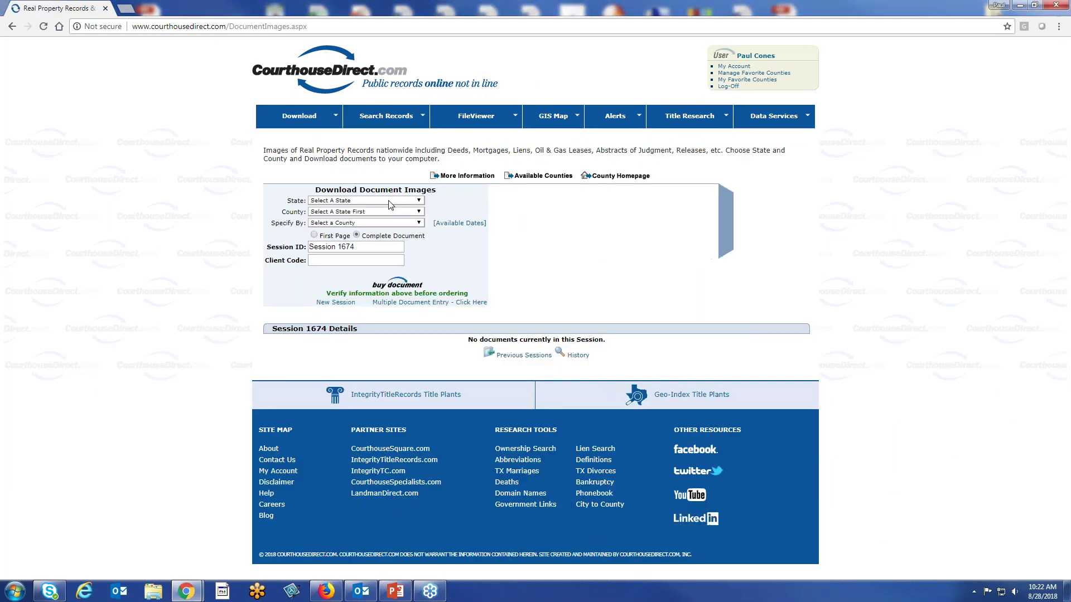
Step: Choose Texas as the state and Harris as the county for downloading document images
click(390, 201)
drag(418, 222, 413, 307)
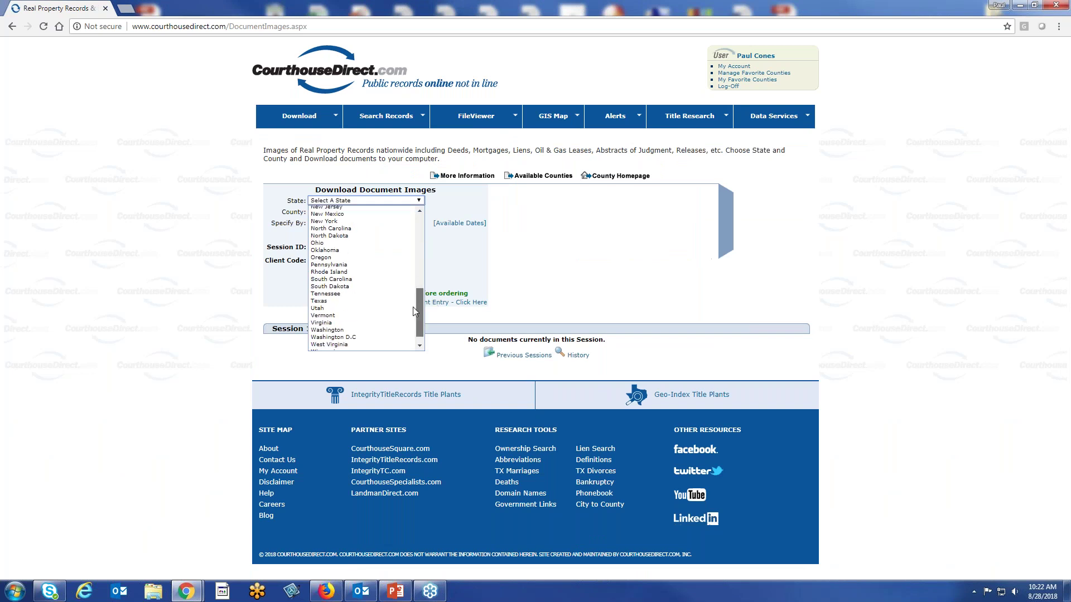
click(357, 301)
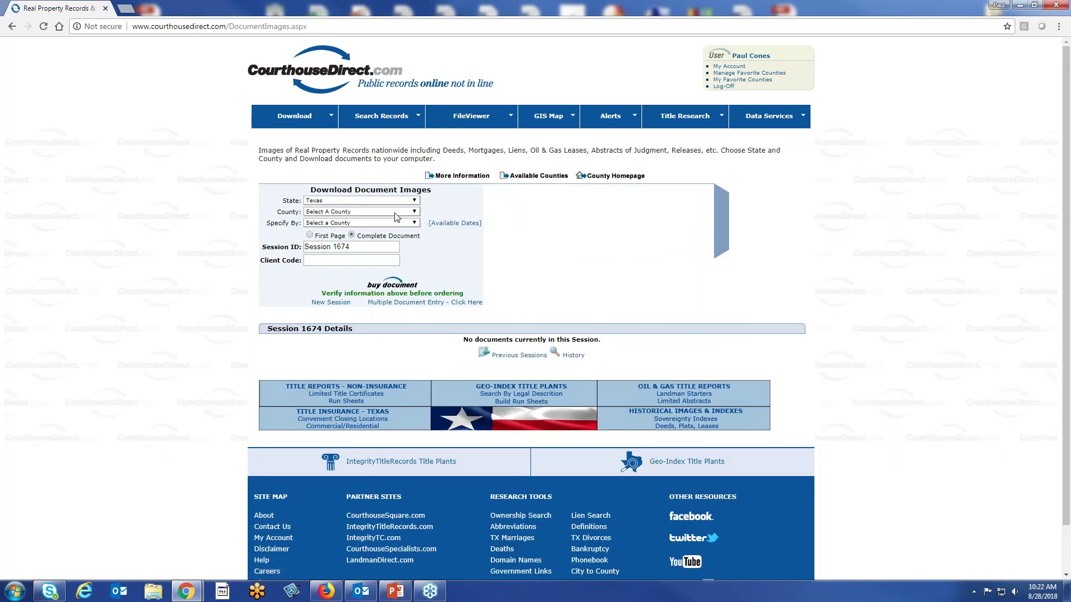
click(394, 212)
drag(418, 225, 416, 277)
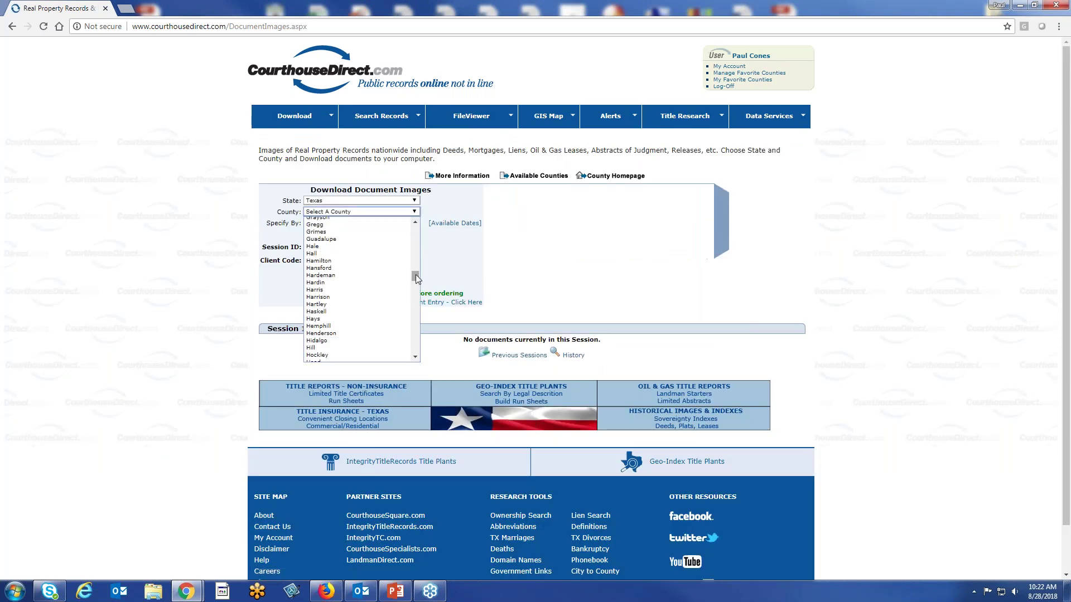
click(377, 290)
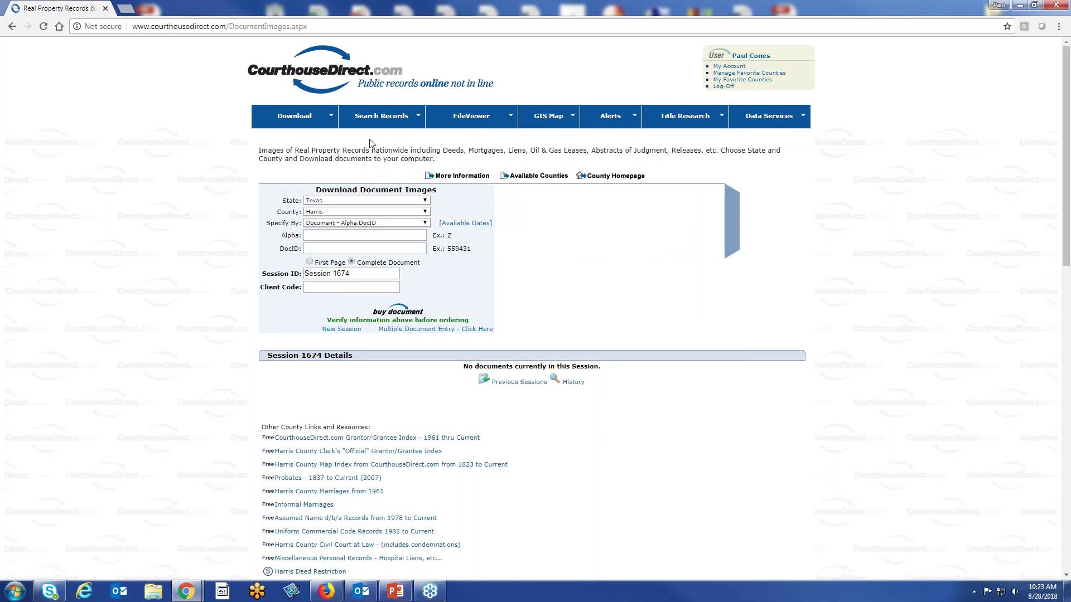
Step: View the Grantor Grantee Indexes search form and return to the home page
click(295, 118)
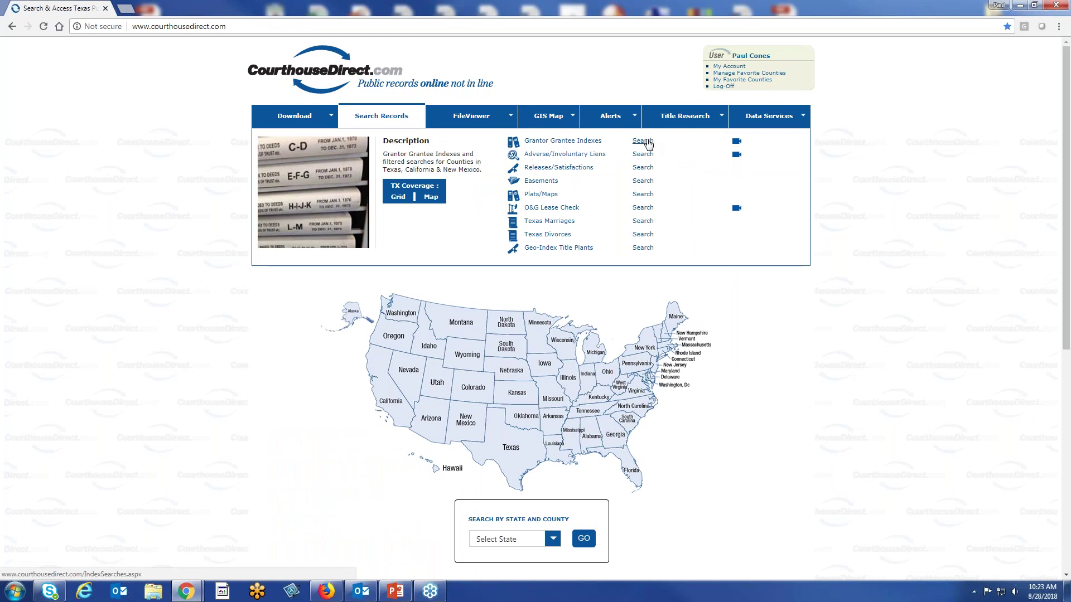
click(645, 141)
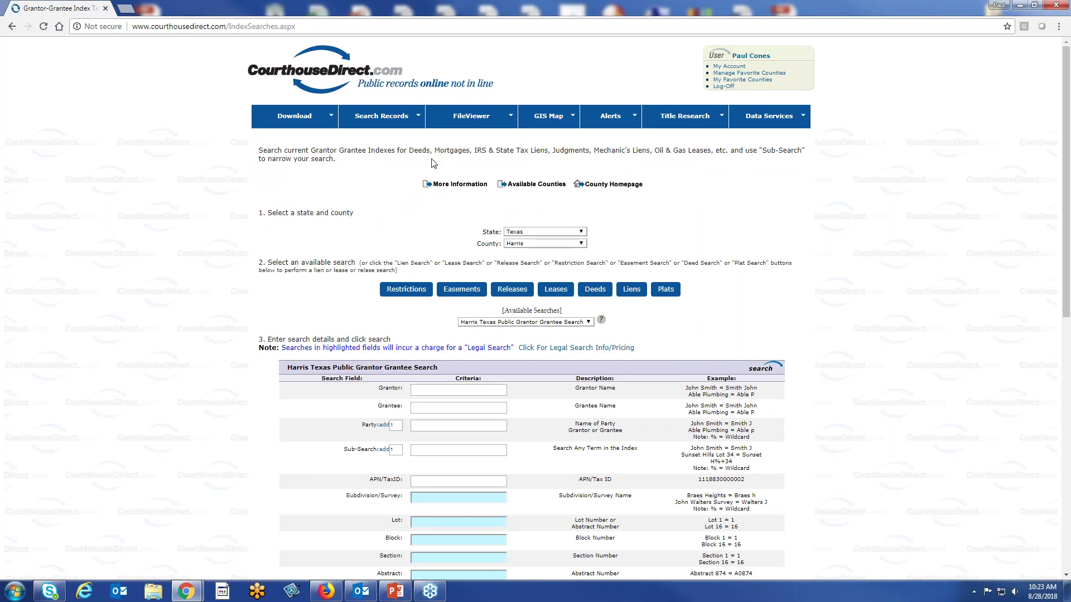
click(306, 69)
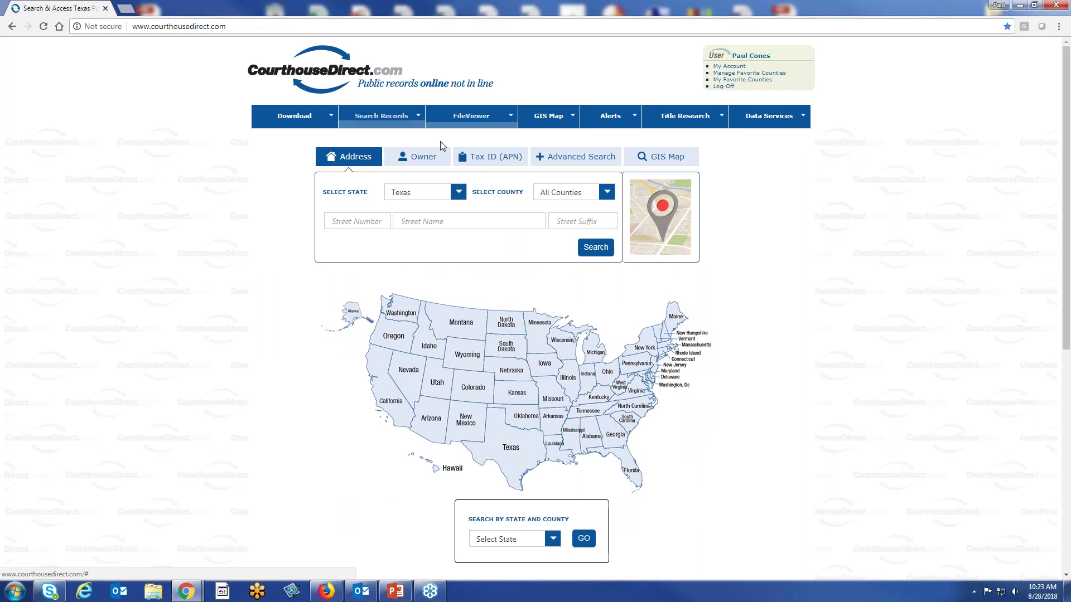
Step: View the Adverse/Involuntary Liens information page and open its search
mouse_move(461, 118)
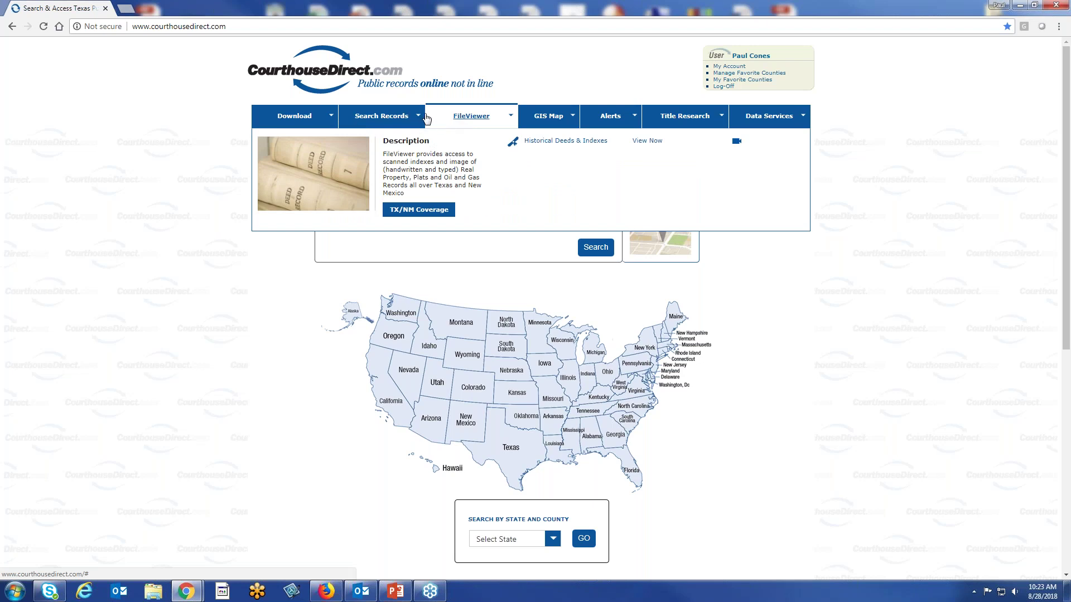
mouse_move(405, 115)
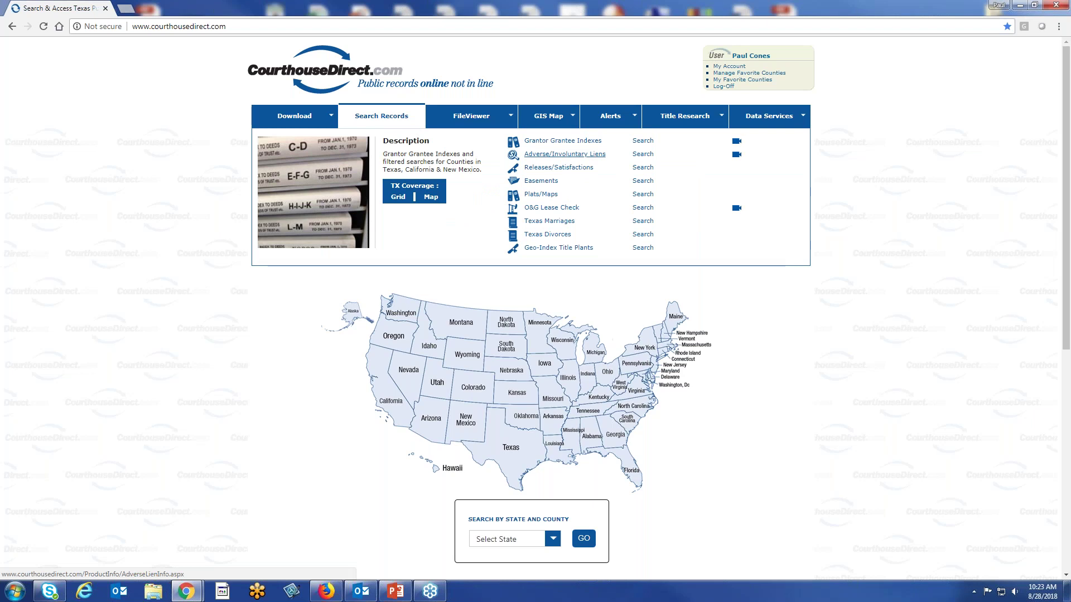
click(564, 154)
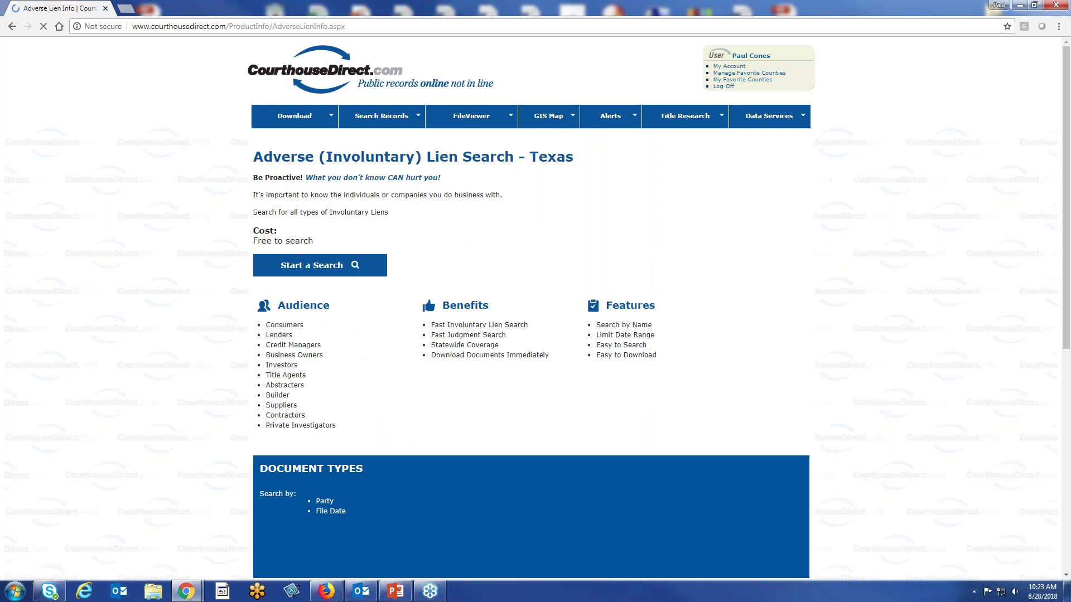
click(393, 118)
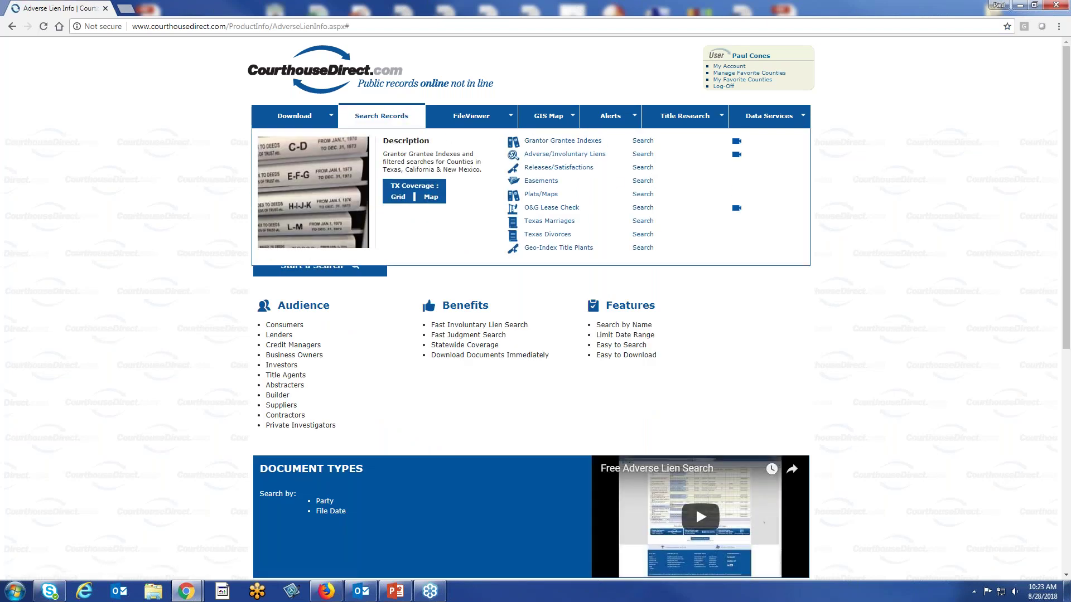
click(643, 155)
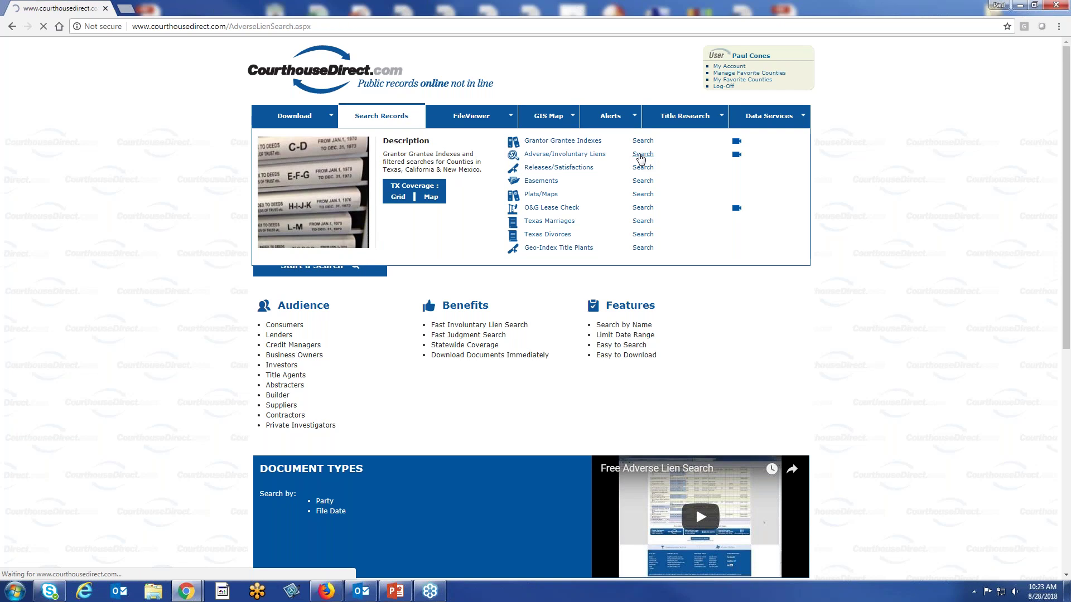
Step: Return to the home page and open the GIS map of Texas
click(345, 73)
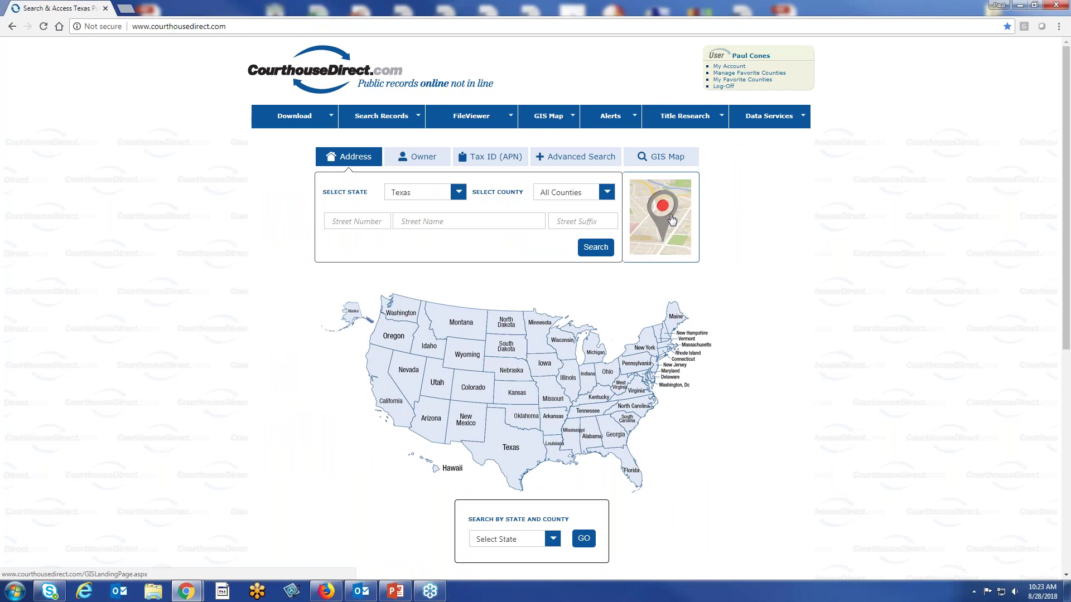
click(671, 219)
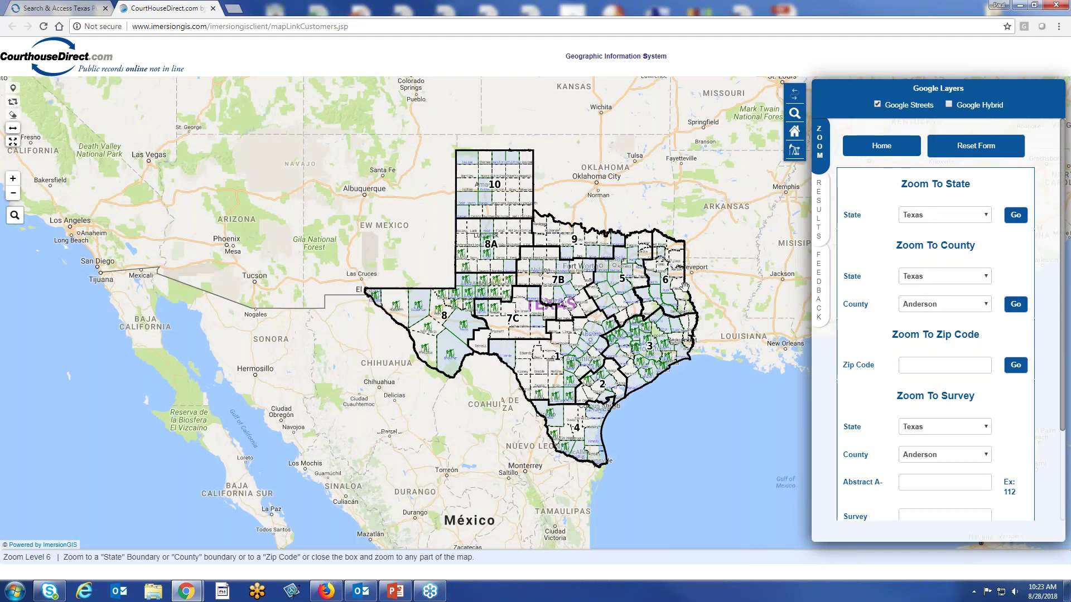
scroll(688, 286, up, 1)
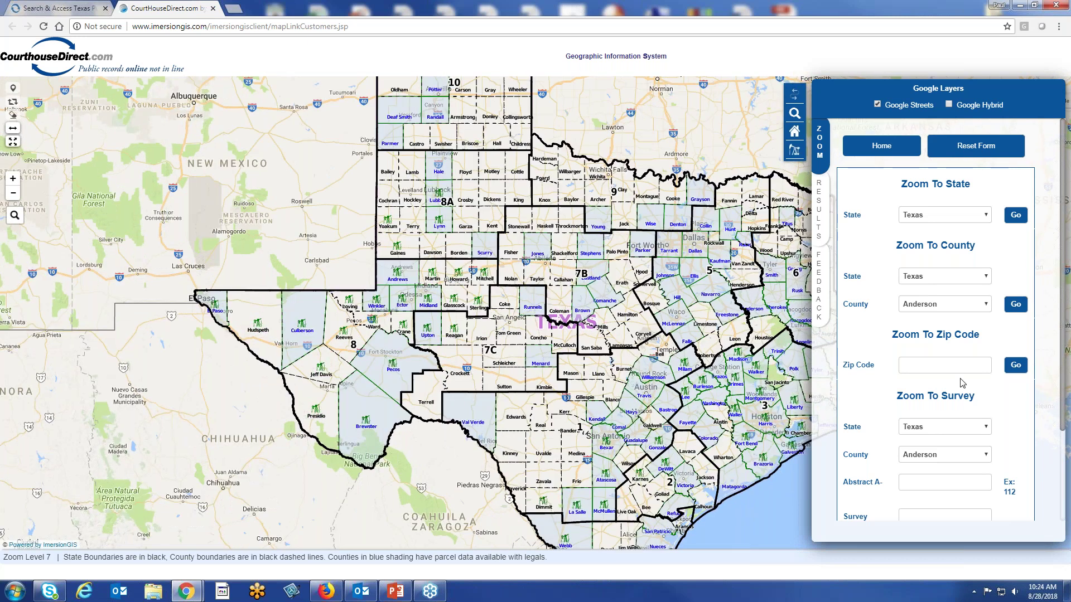
Step: Zoom the GIS map to Midland County, Texas
click(986, 221)
click(986, 221)
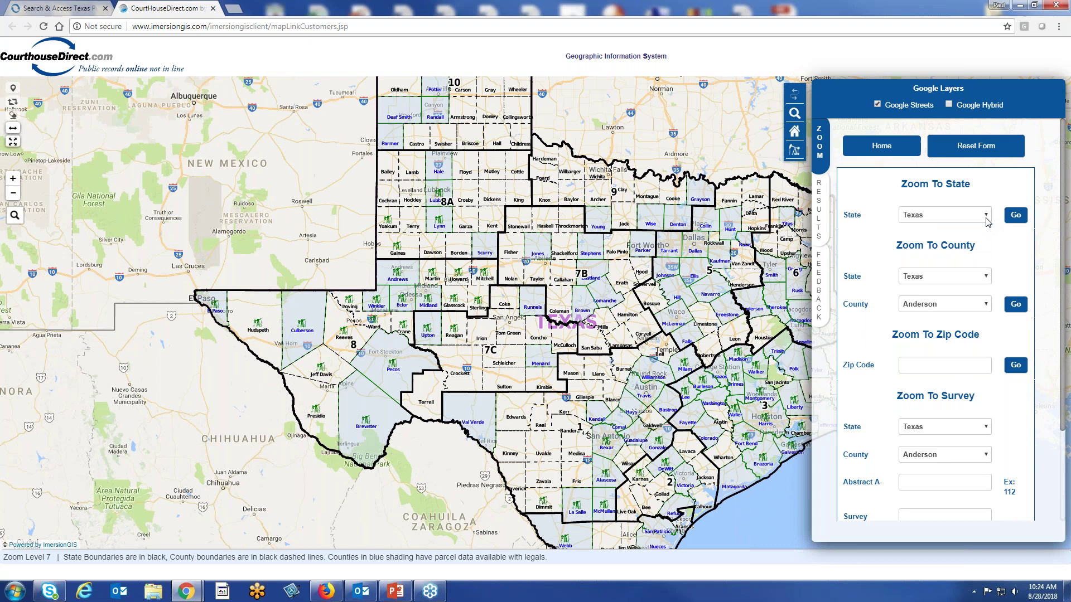
click(987, 305)
drag(986, 335, 980, 440)
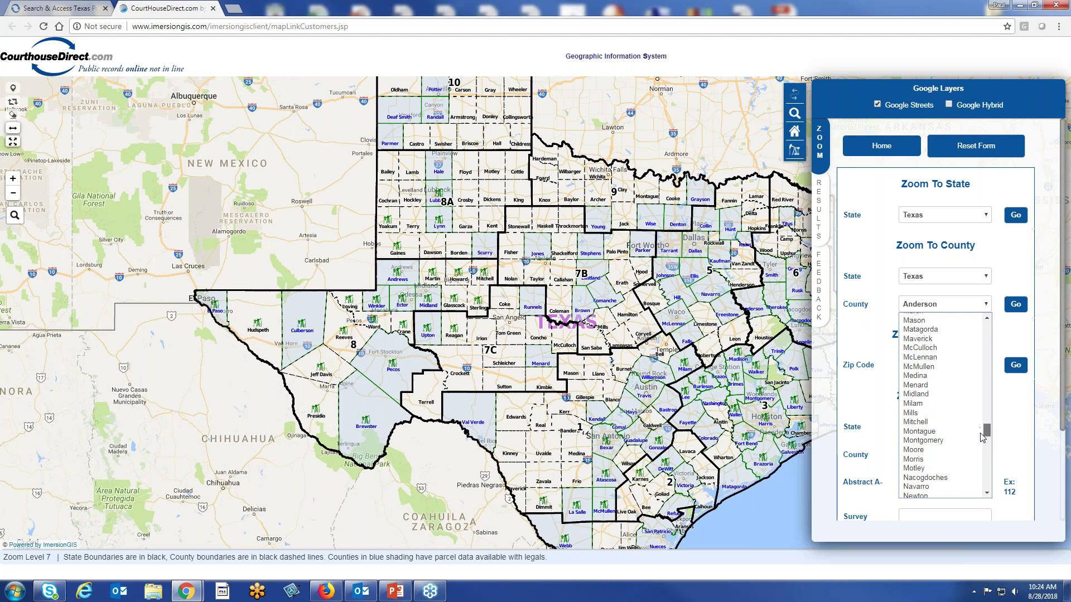
click(946, 394)
click(1016, 307)
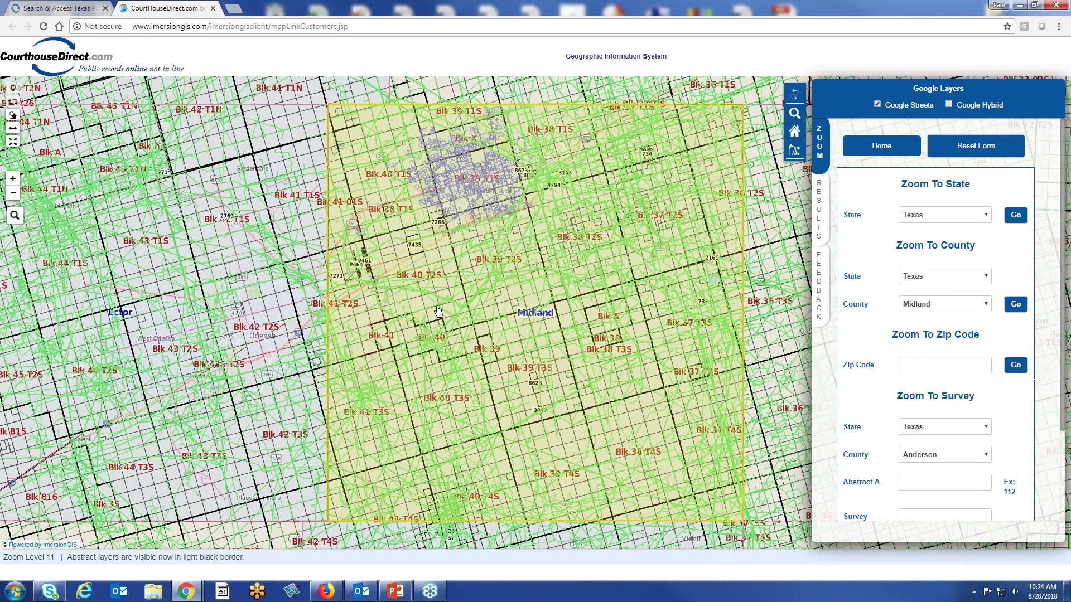
Step: Examine the survey, well, pipeline and parcel layers around the city of Midland, down to the residential lots southwest of Midland Park Mall
drag(445, 322, 436, 436)
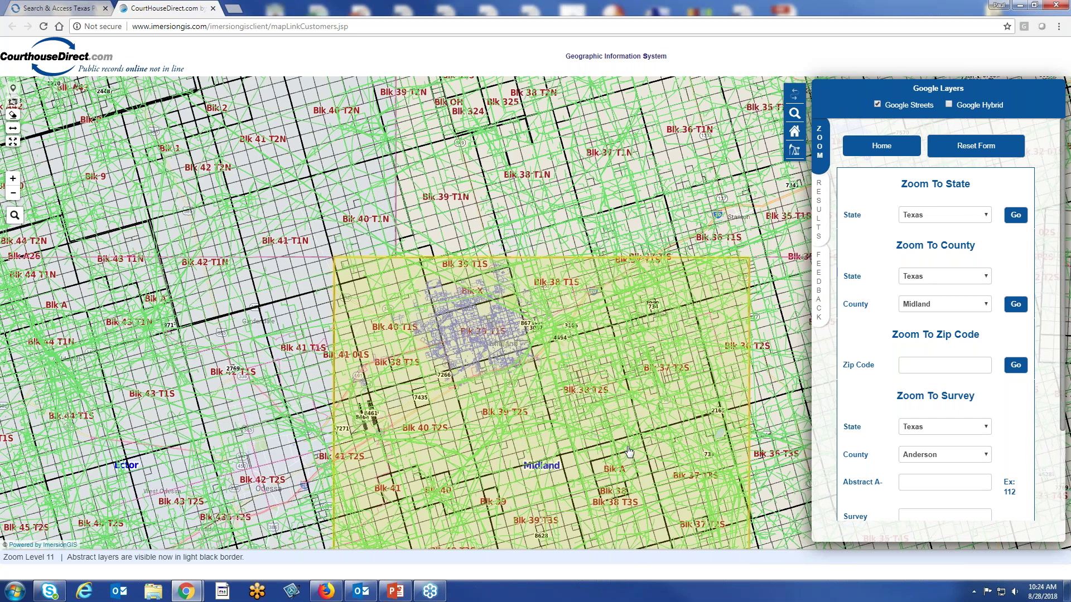
scroll(629, 452, up, 1)
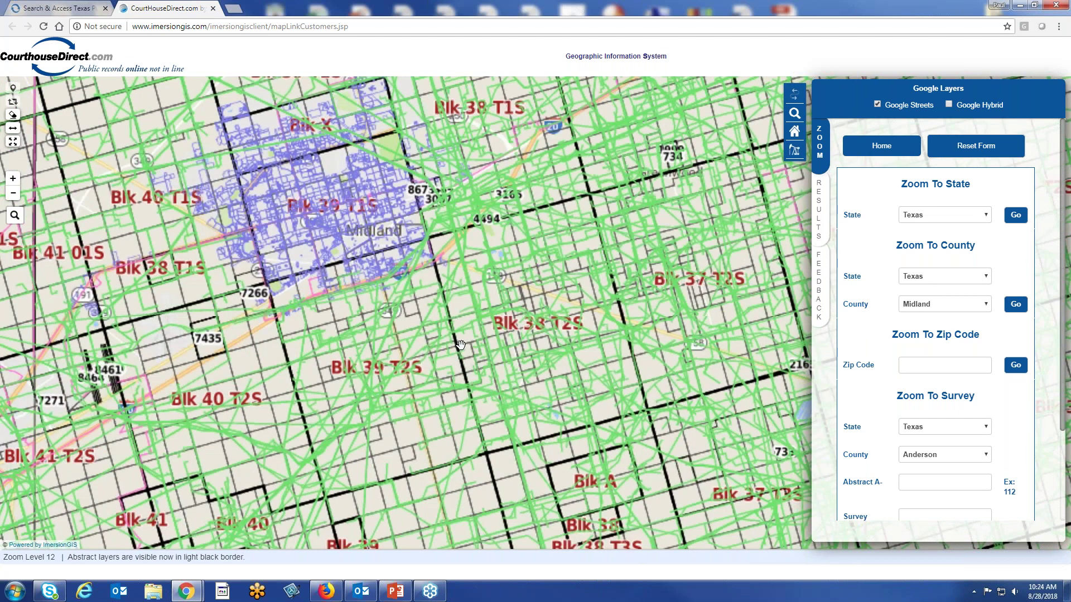
drag(484, 342, 604, 453)
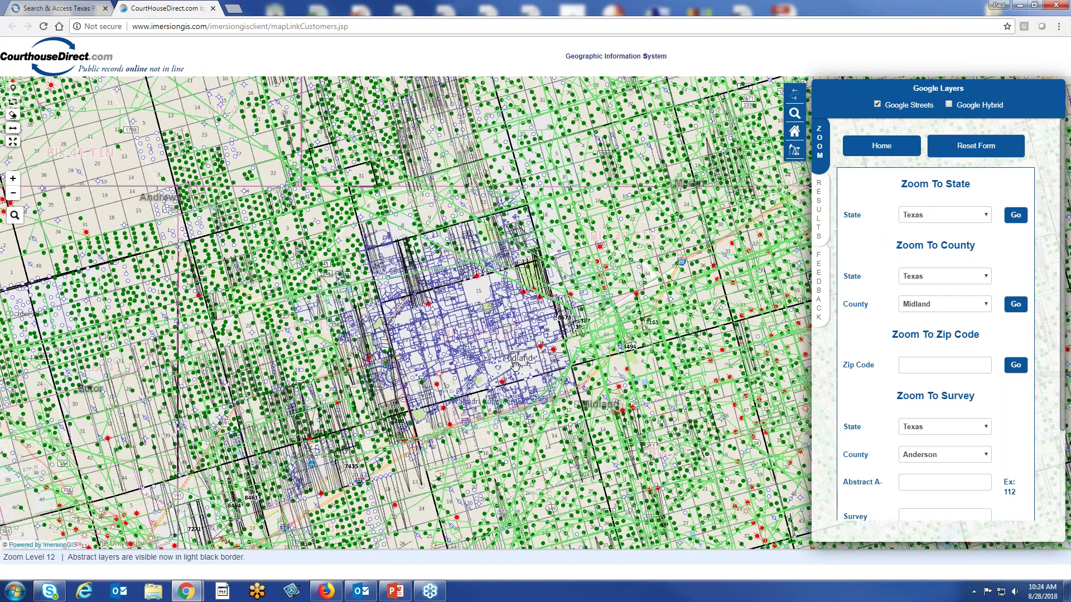
scroll(512, 362, up, 1)
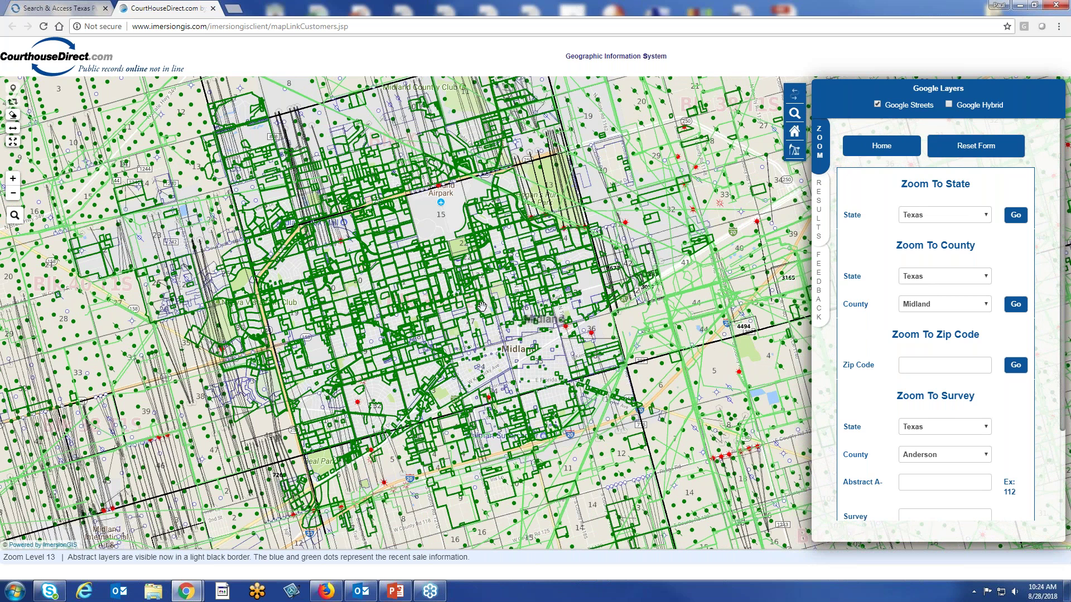
scroll(482, 306, up, 1)
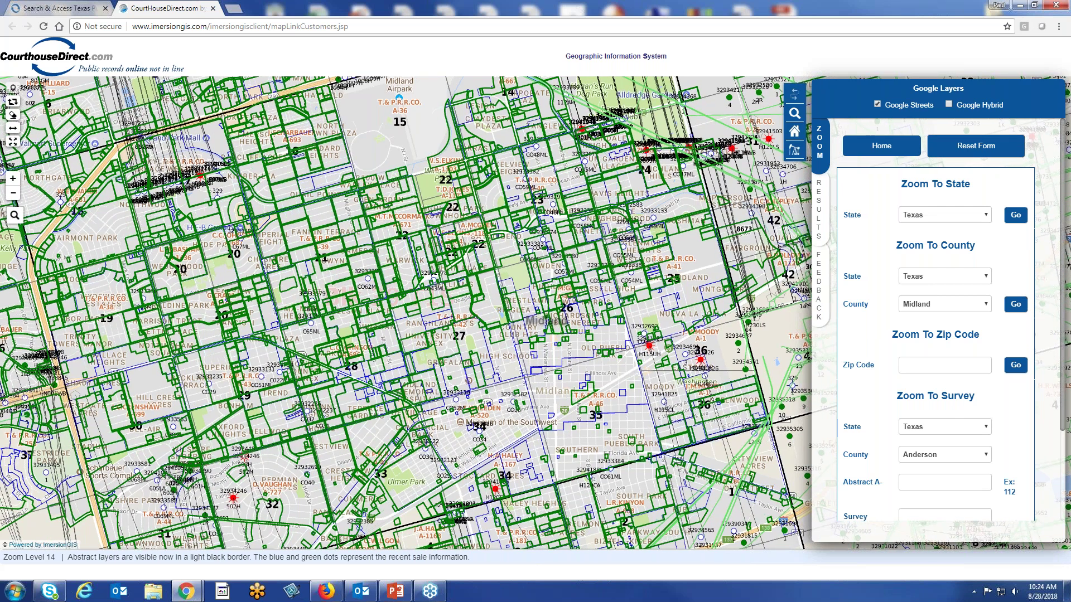
drag(289, 247, 448, 458)
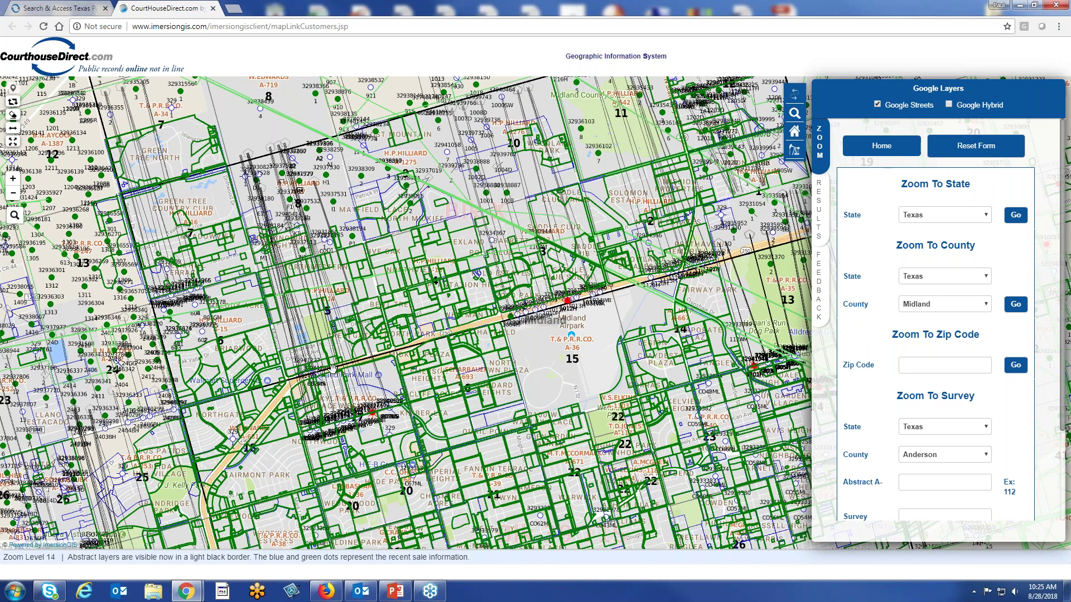
scroll(384, 413, up, 1)
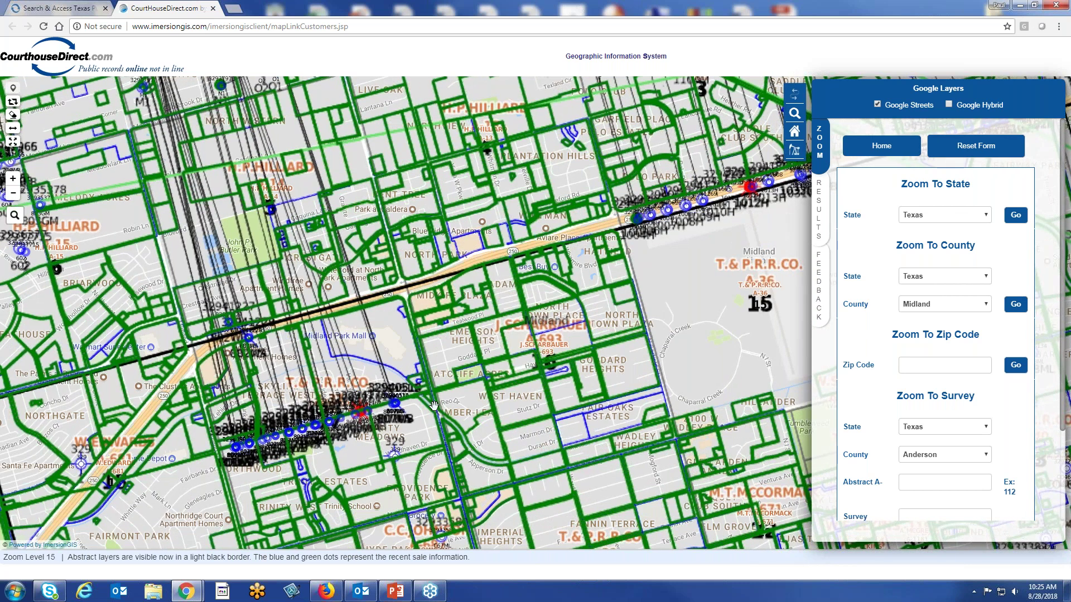
scroll(389, 321, up, 1)
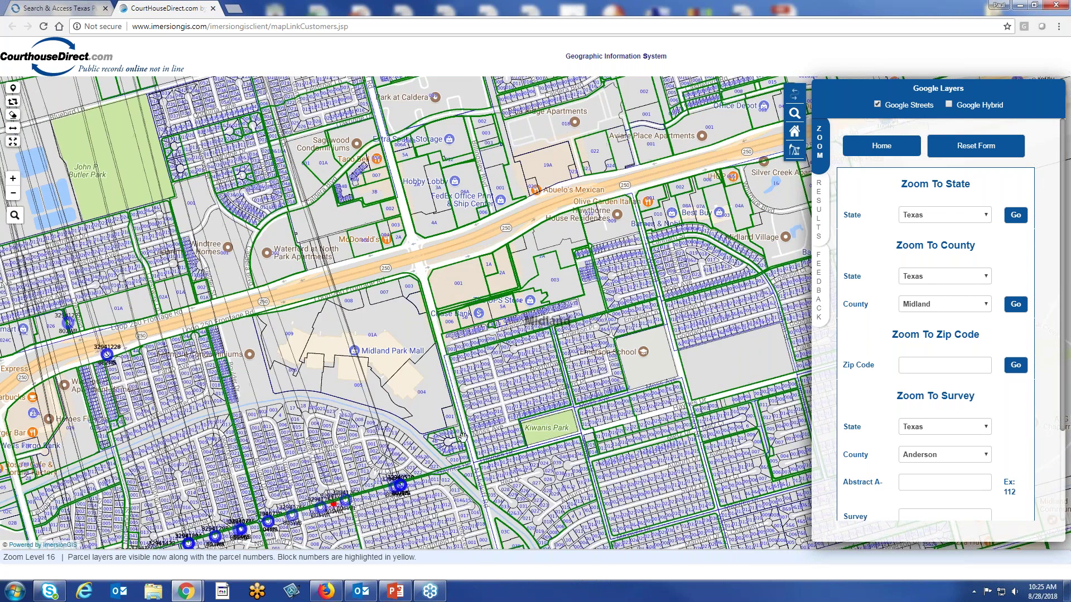
drag(429, 410, 611, 278)
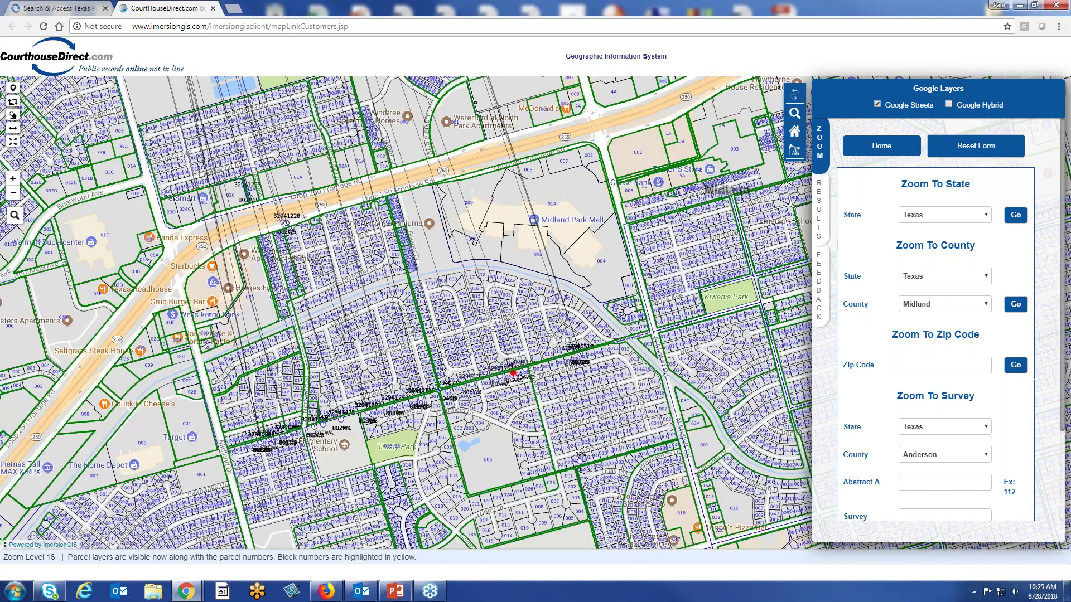
drag(386, 323, 528, 279)
scroll(528, 279, up, 1)
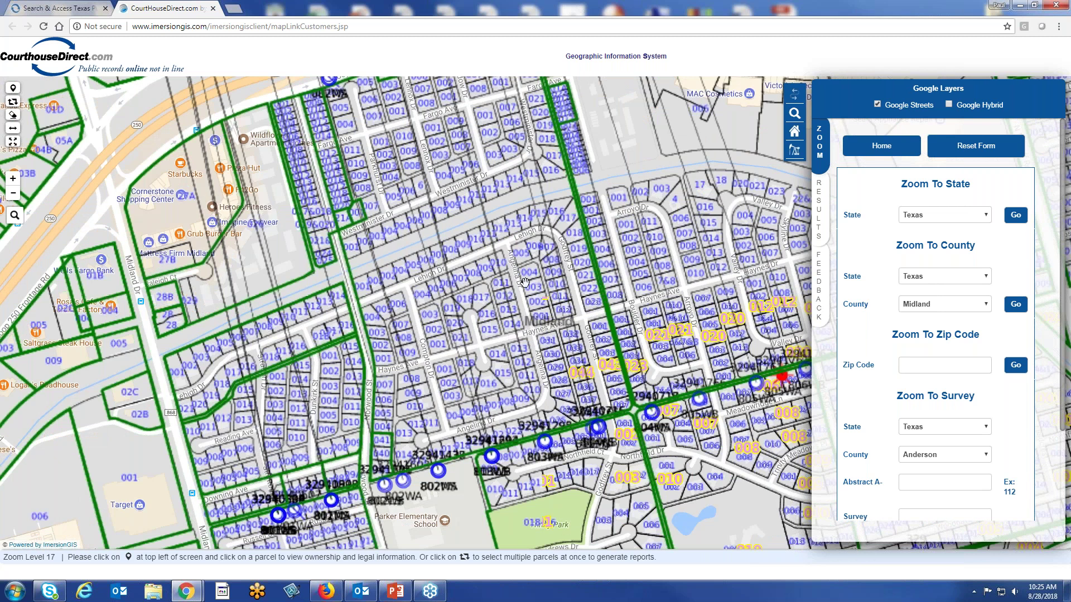
Step: Display the parcel information for a residential lot southwest of Midland Park Mall
click(414, 268)
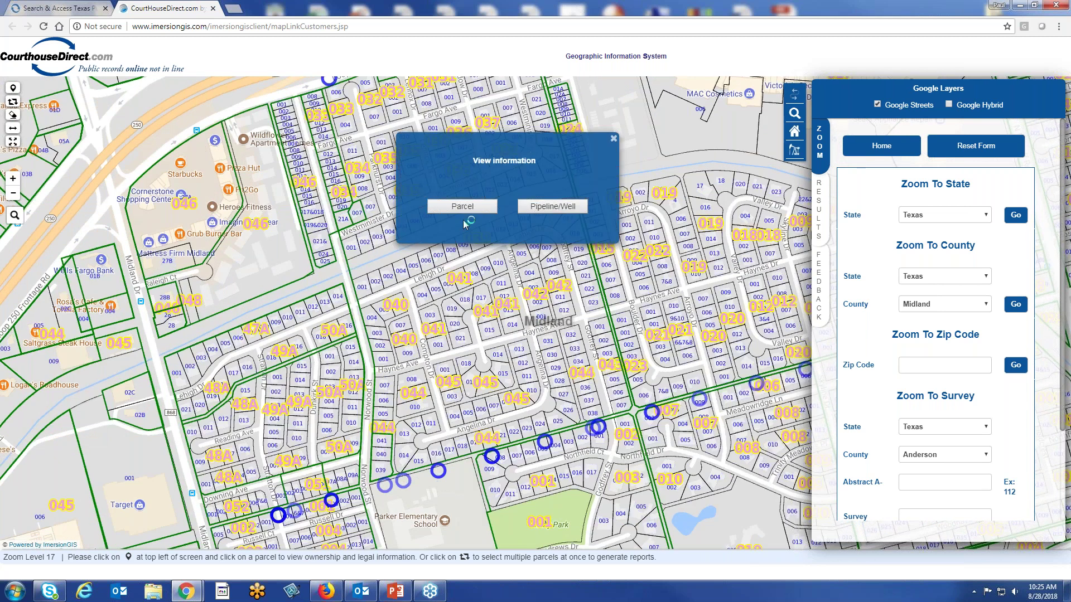
click(463, 207)
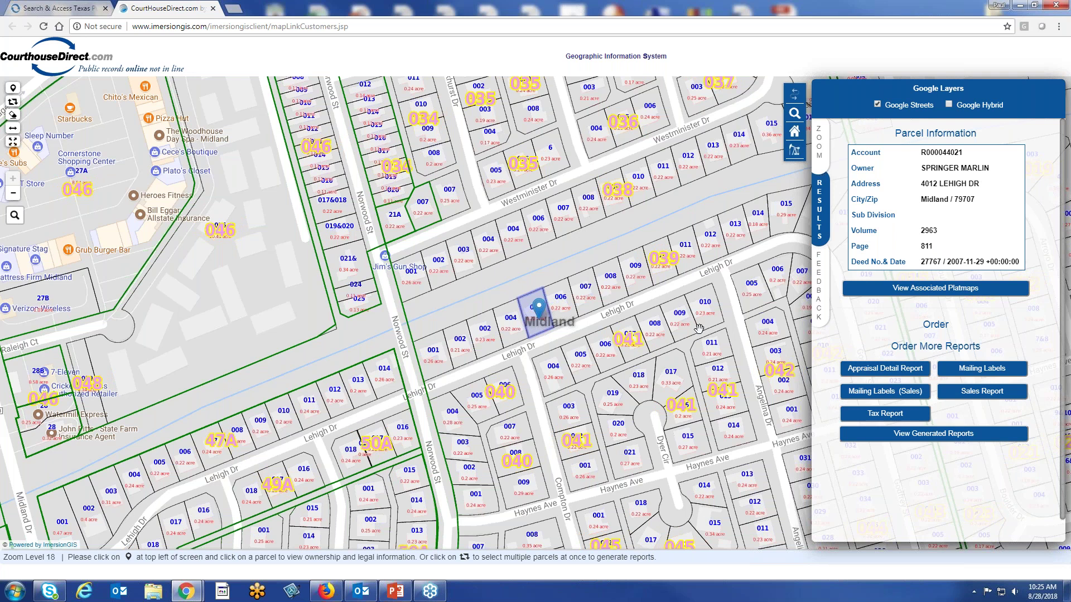
scroll(698, 327, down, 1)
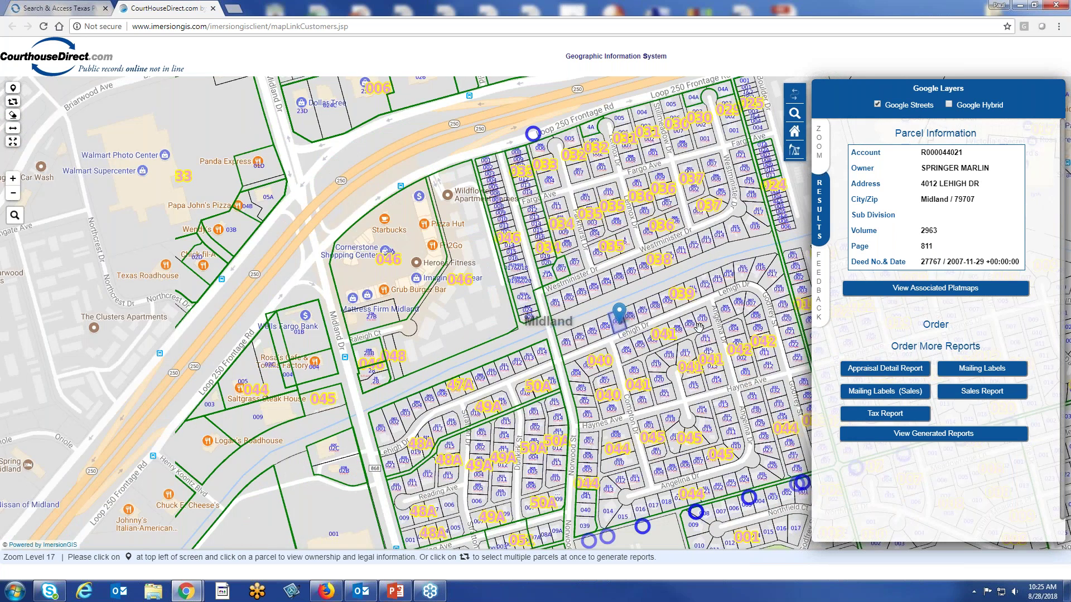
Step: Search for the well with API number 32936179 in Midland County, Texas
drag(684, 299, 647, 355)
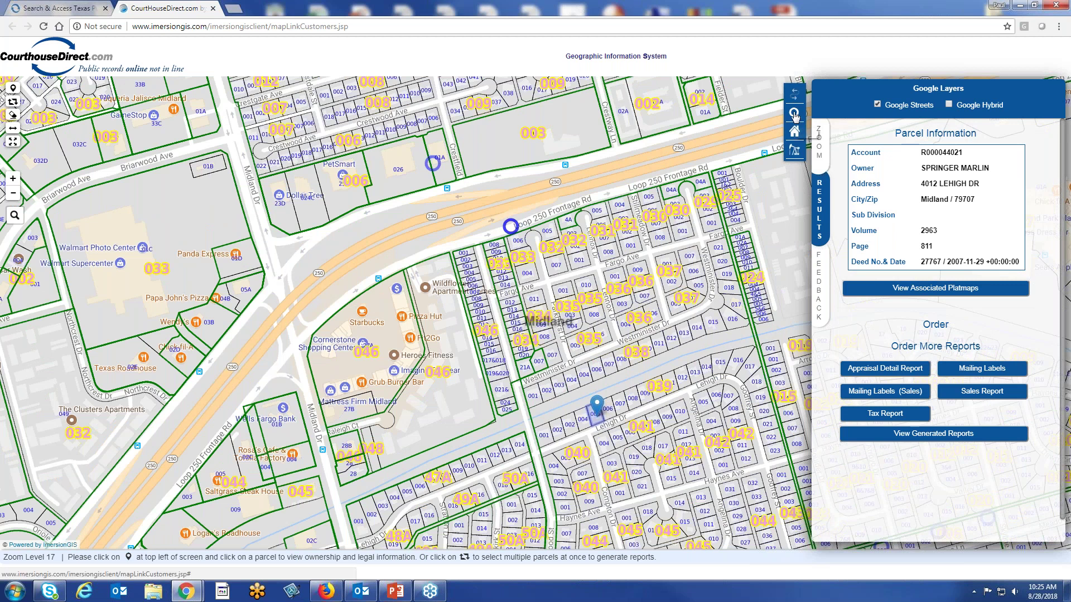
click(794, 114)
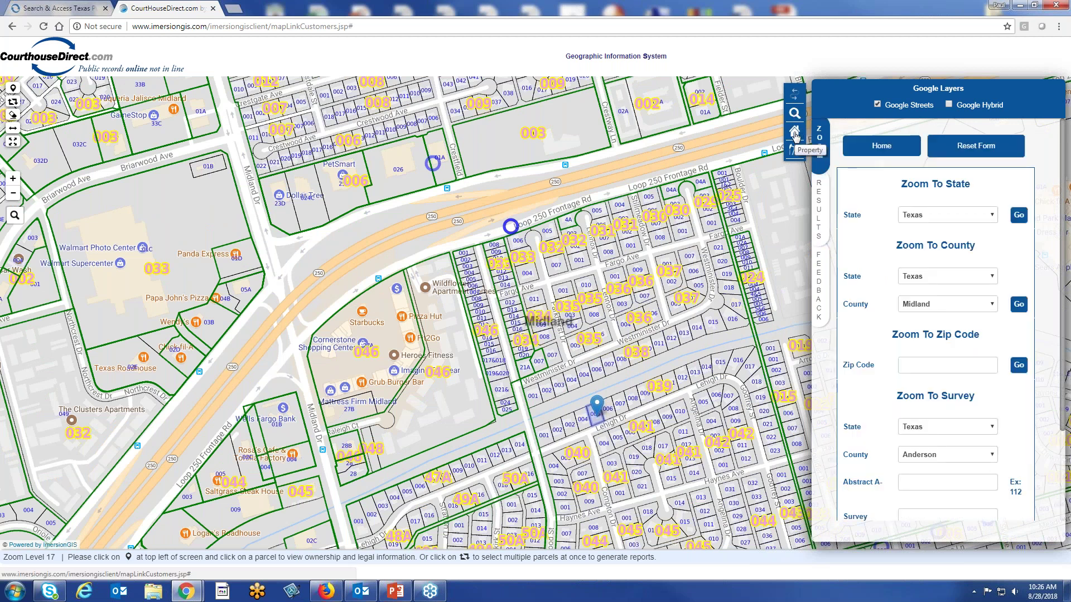
click(794, 150)
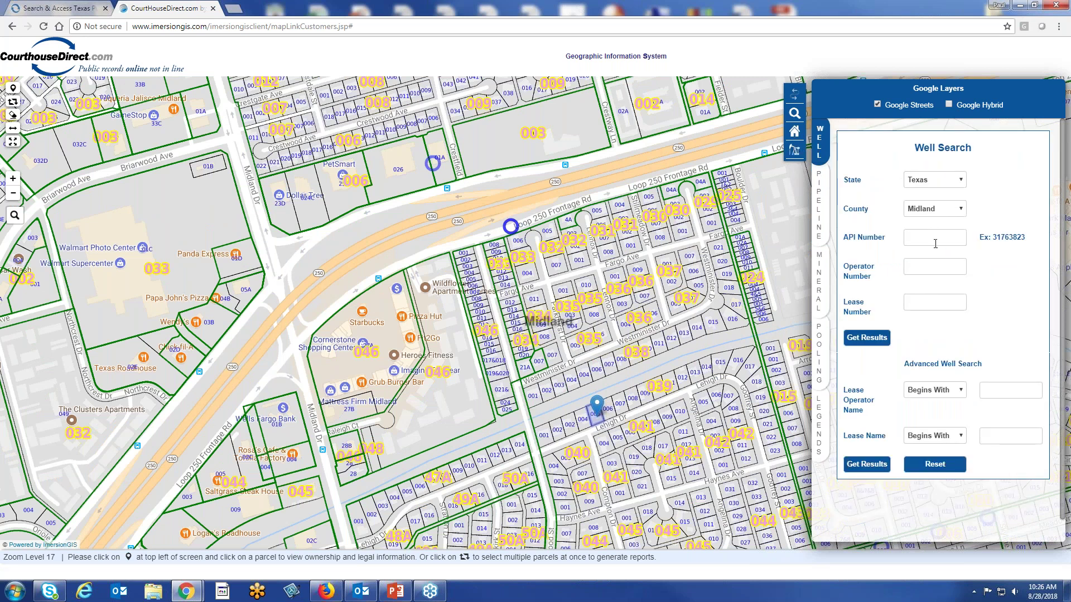
click(935, 239)
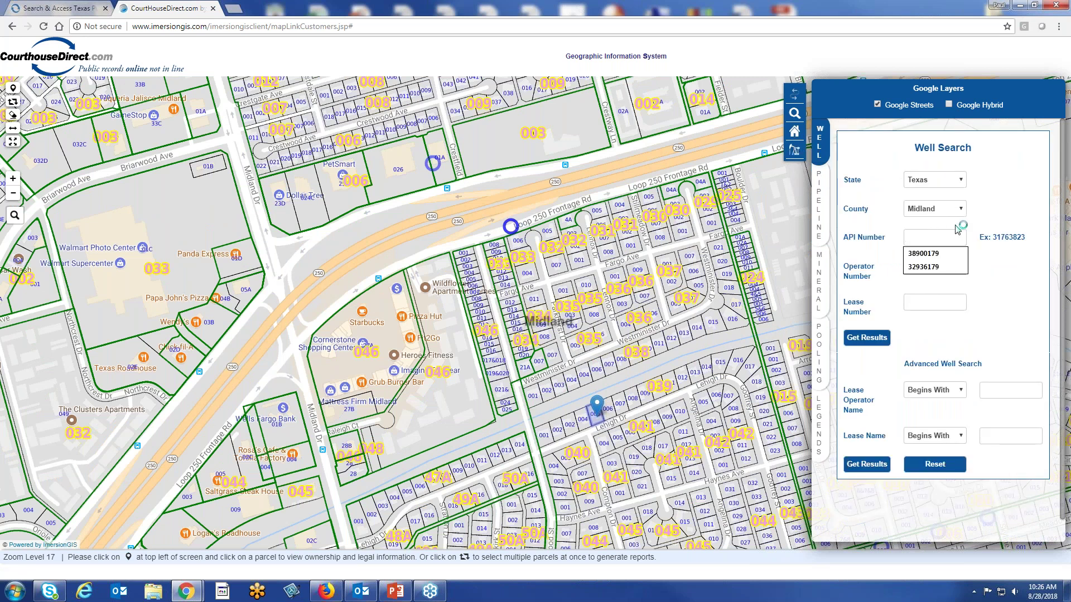
click(946, 267)
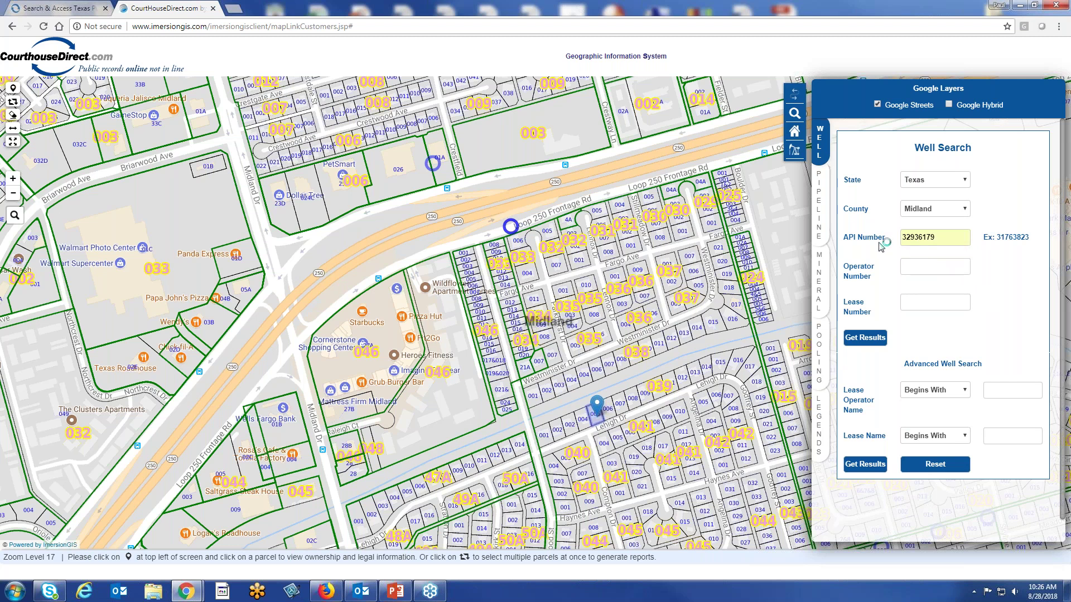
click(864, 338)
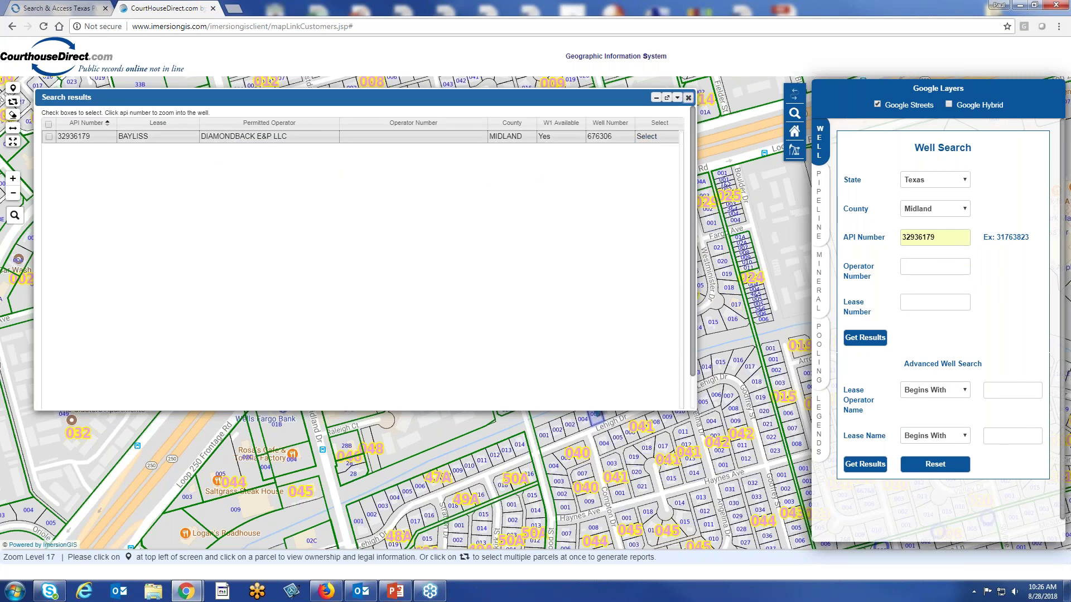
Step: Locate the BAYLISS well on the map from the search results and view its detailed well report
click(647, 136)
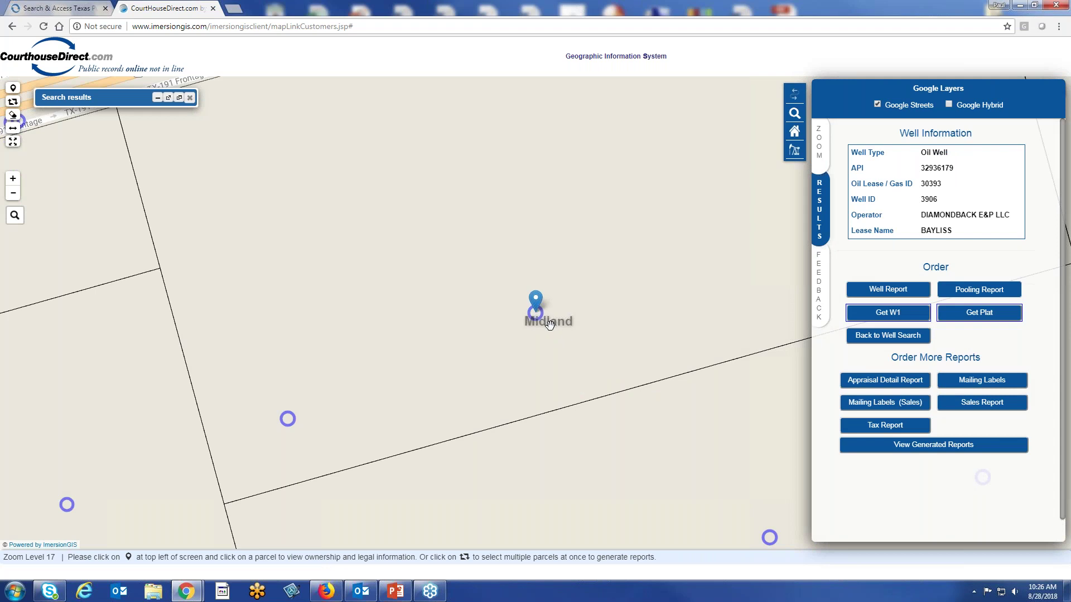
click(889, 291)
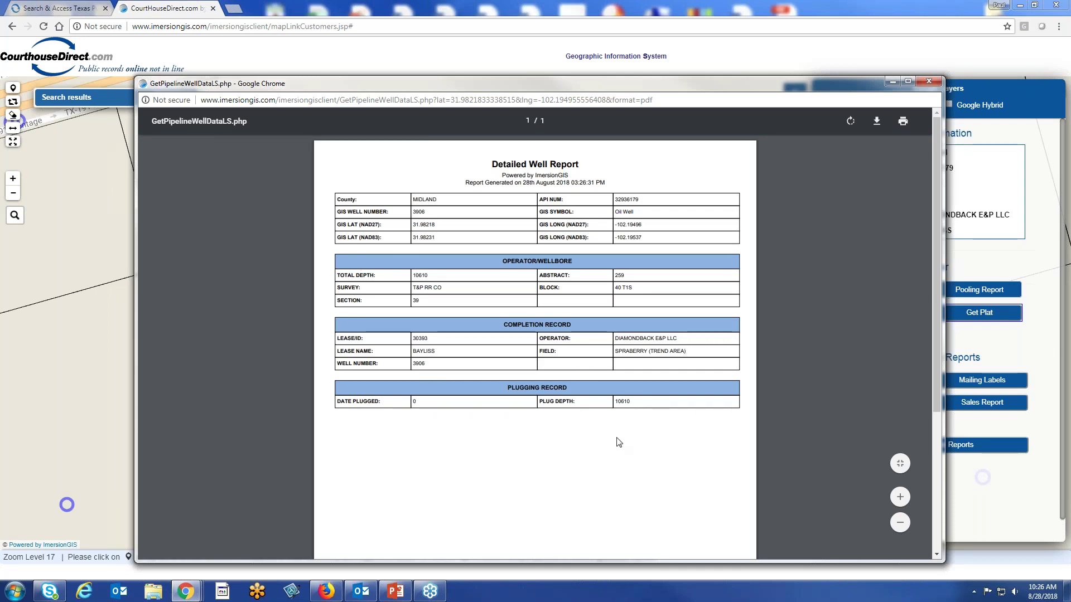
click(933, 83)
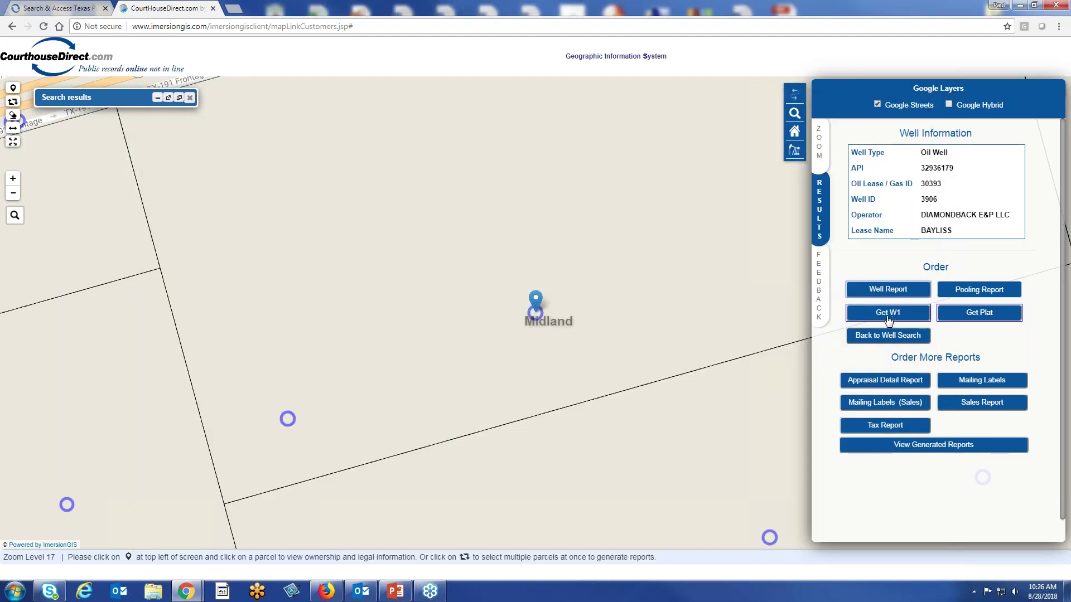
Step: Download the BAYLISS well's W-1 permit, open it and copy the abstract number 259
click(889, 314)
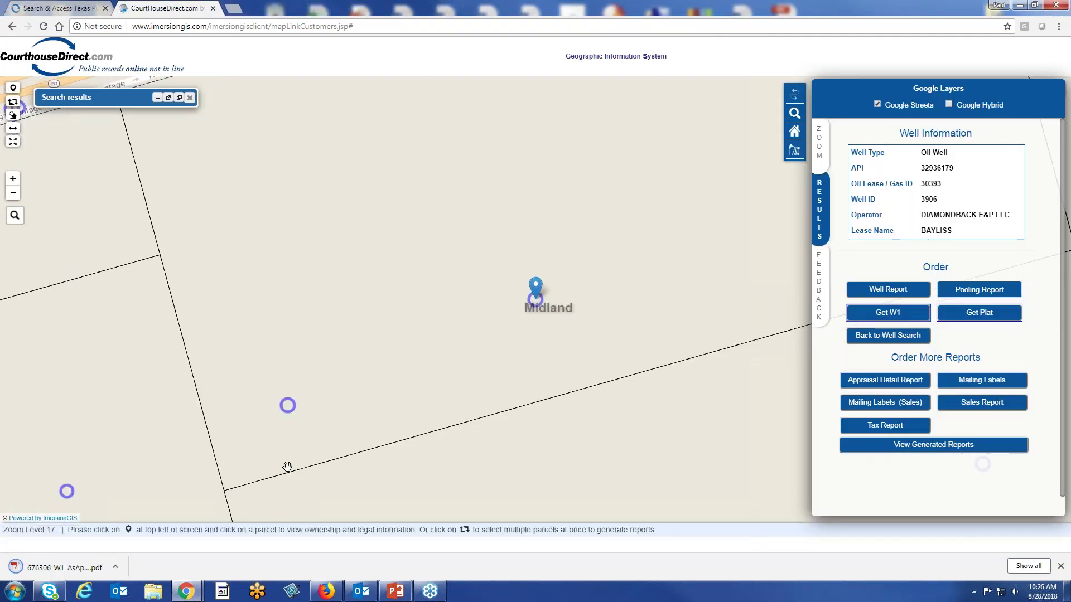
click(64, 567)
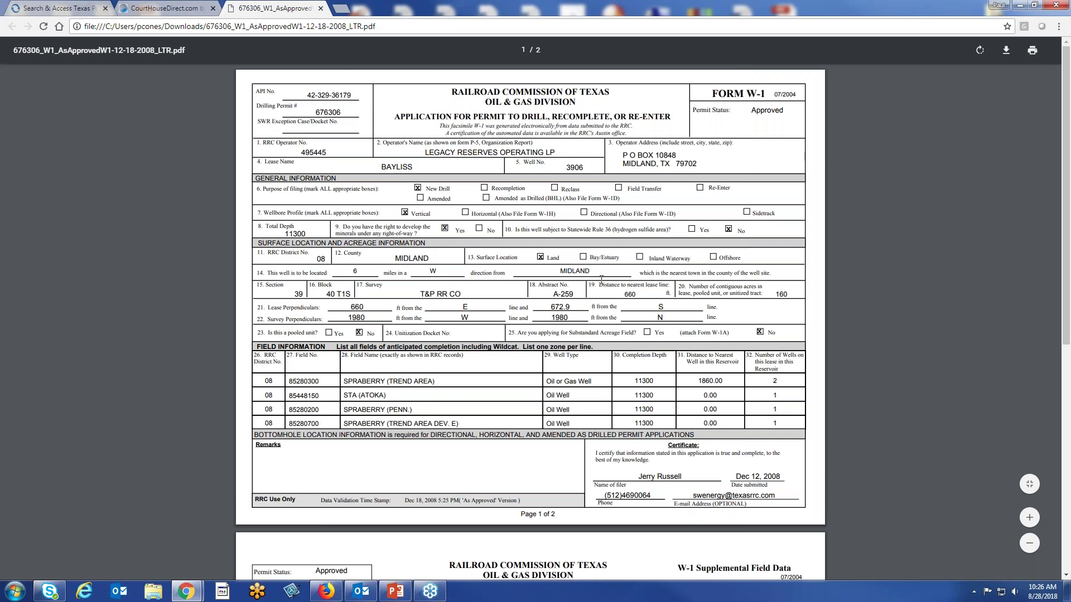
drag(575, 294, 563, 293)
right_click(564, 294)
click(583, 303)
Step: Get the BAYLISS well's plat from the map site, enlarge its window to read the survey drawing and notes, and close it
click(193, 10)
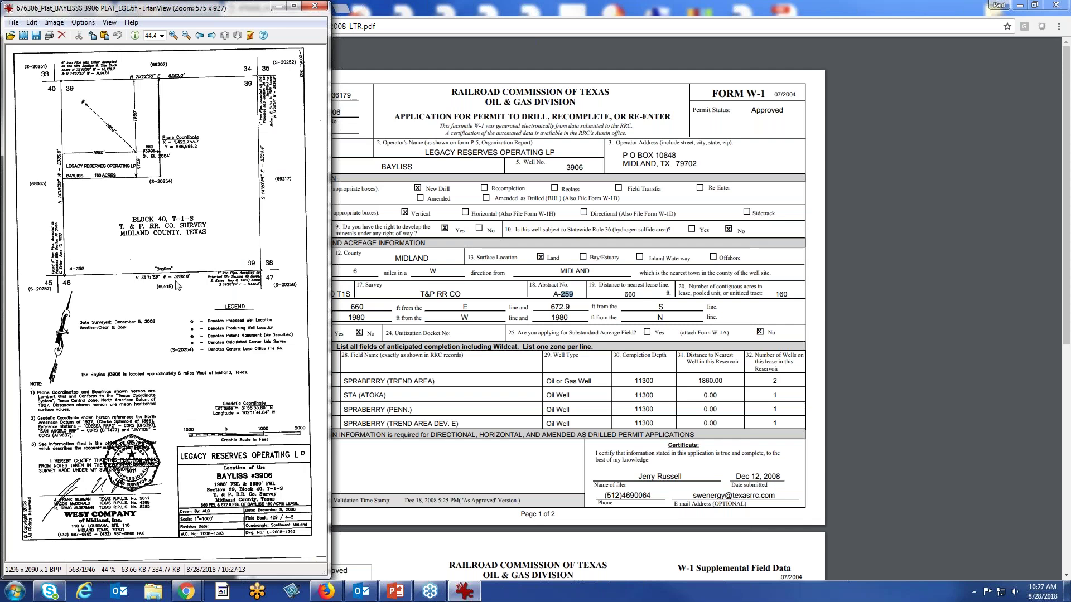
drag(331, 285, 578, 308)
scroll(577, 307, up, 5)
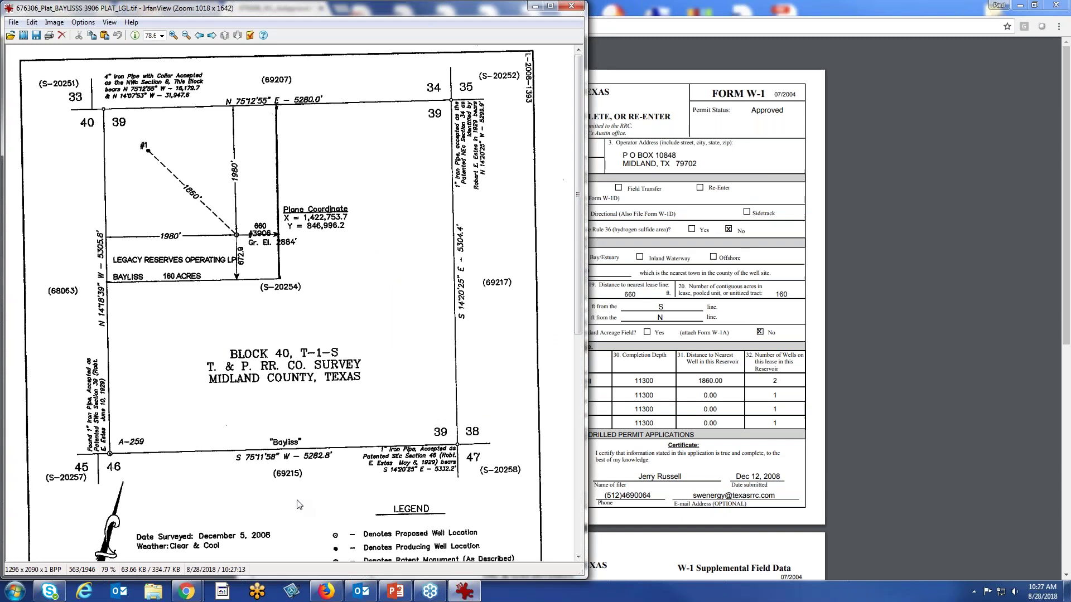
drag(578, 325, 605, 517)
drag(494, 11, 495, 22)
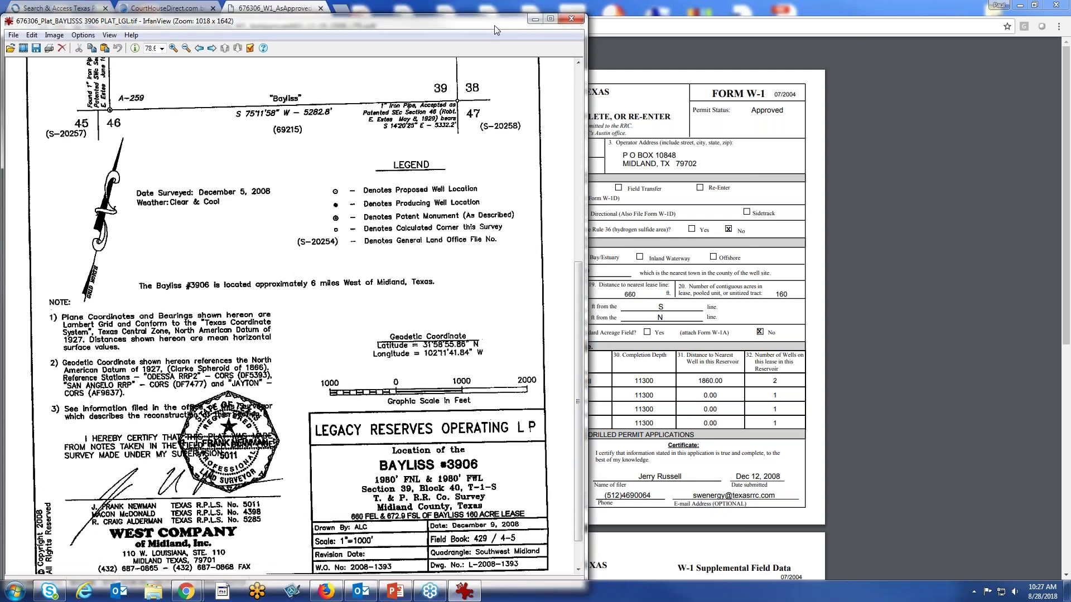
click(577, 22)
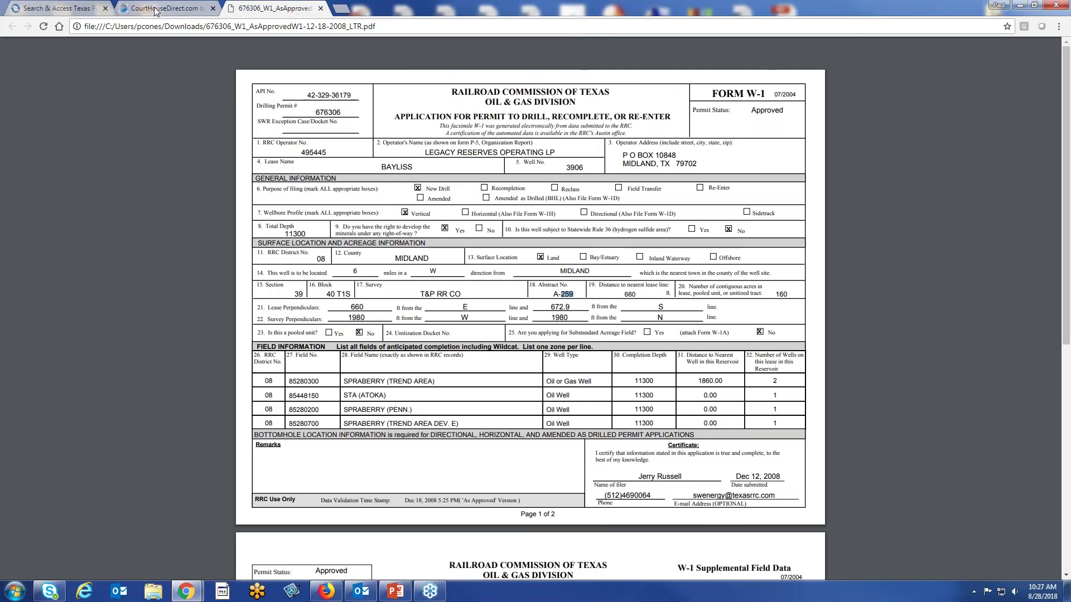
Step: Zoom the GIS map to the survey with abstract number 259 in Anderson County, Texas
key(ctrl+shift+Tab)
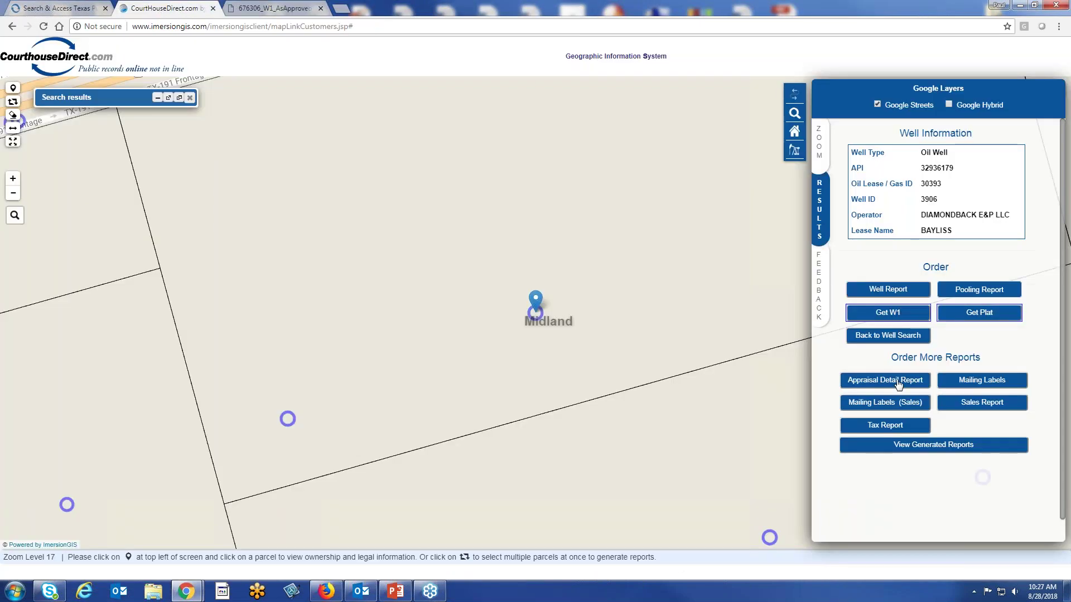
click(822, 157)
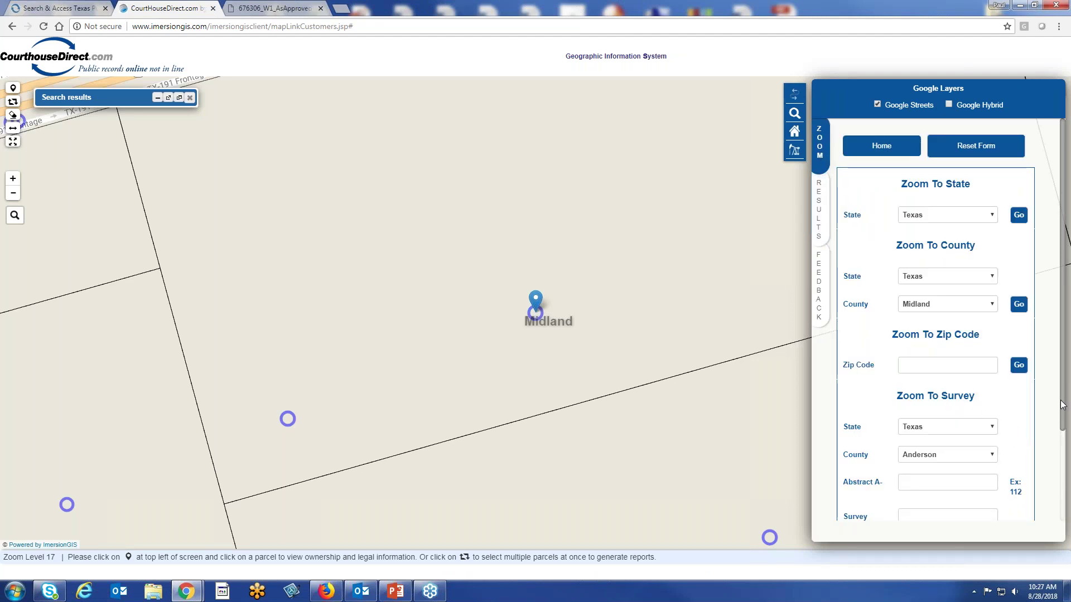
drag(1062, 406, 1062, 489)
right_click(935, 369)
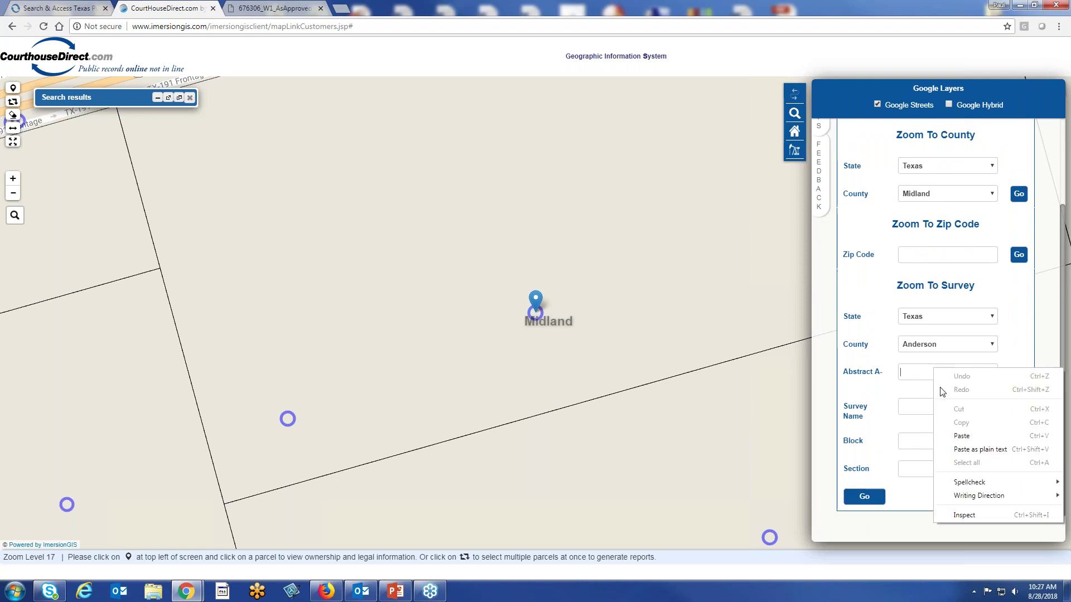
click(965, 436)
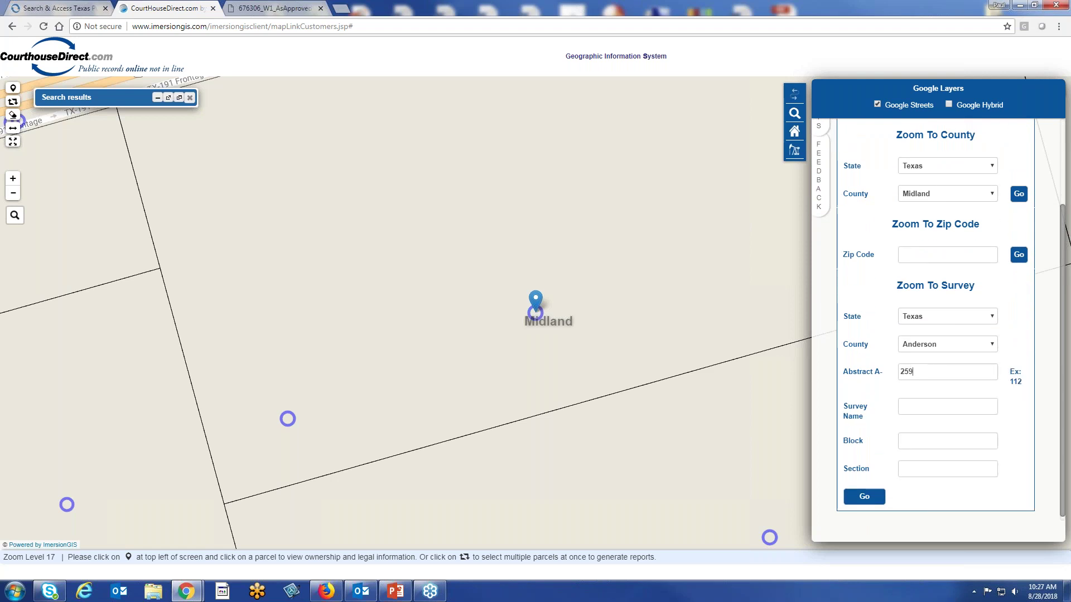
click(865, 498)
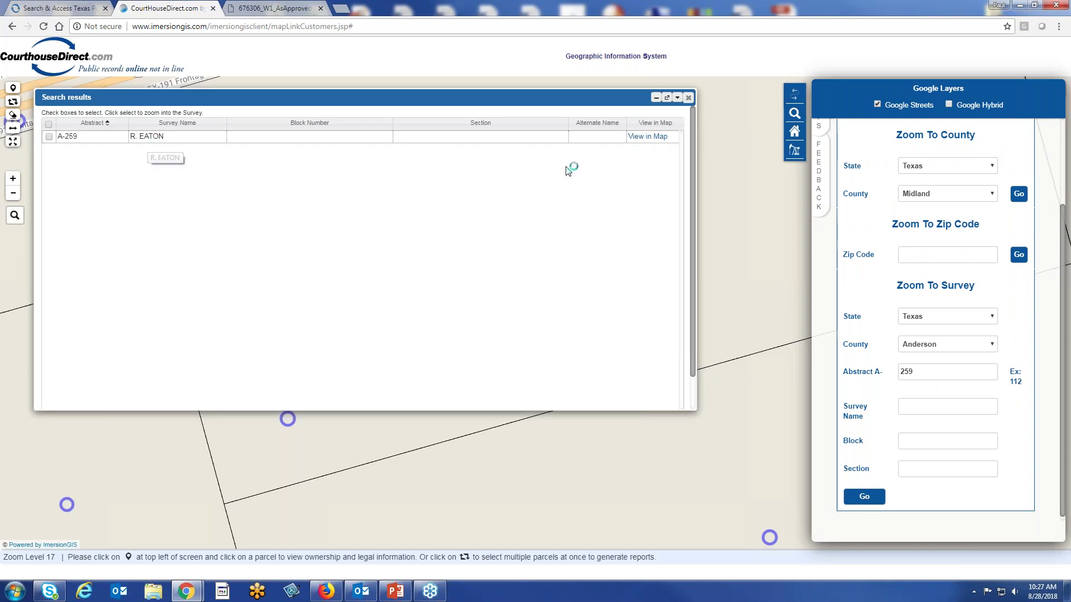
click(648, 136)
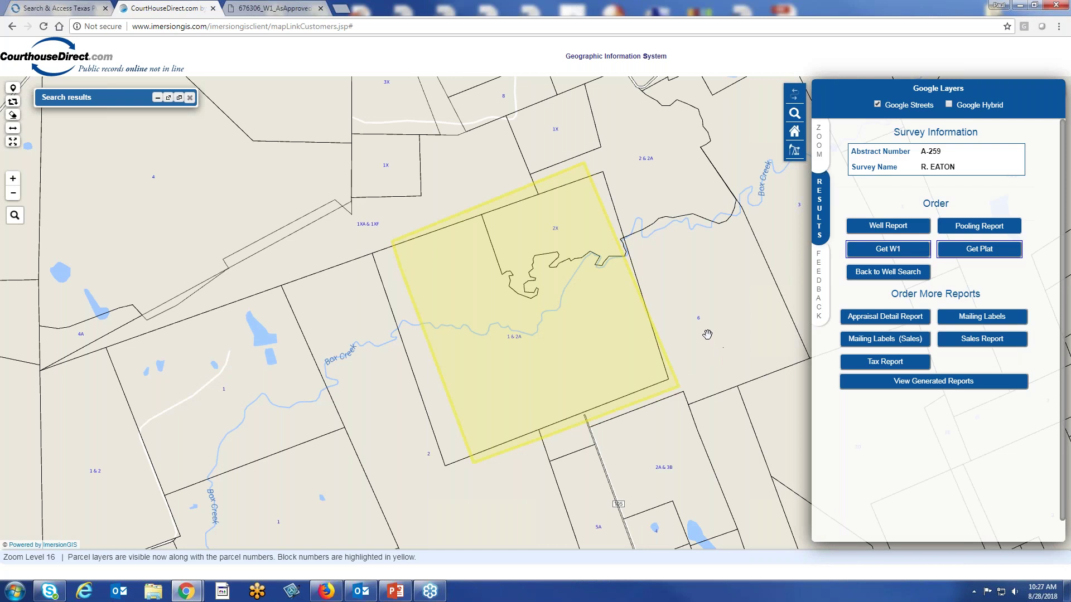
scroll(699, 326, up, 2)
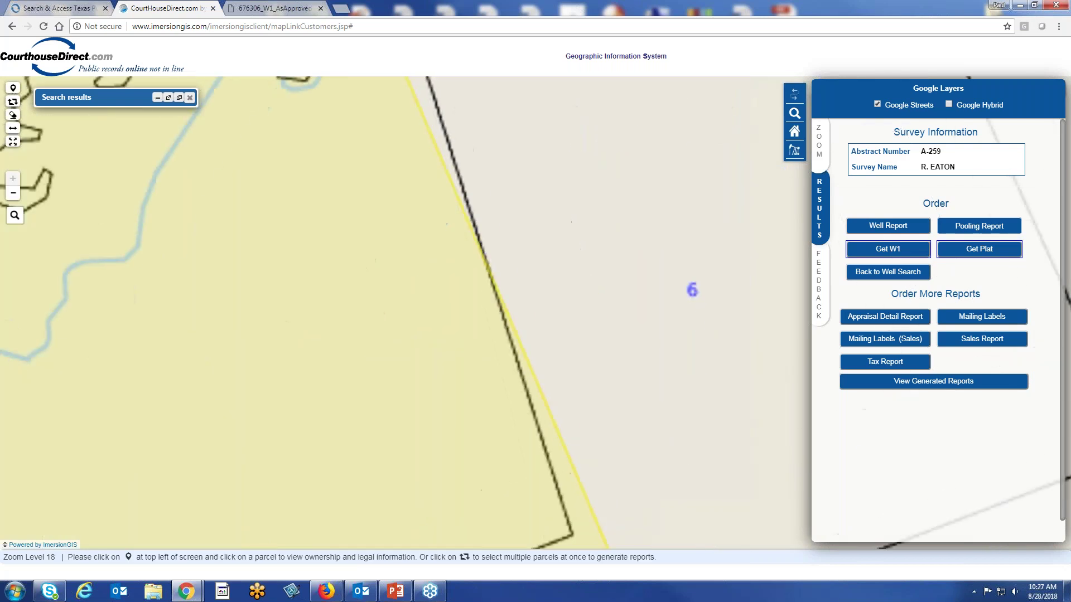
drag(354, 347, 576, 390)
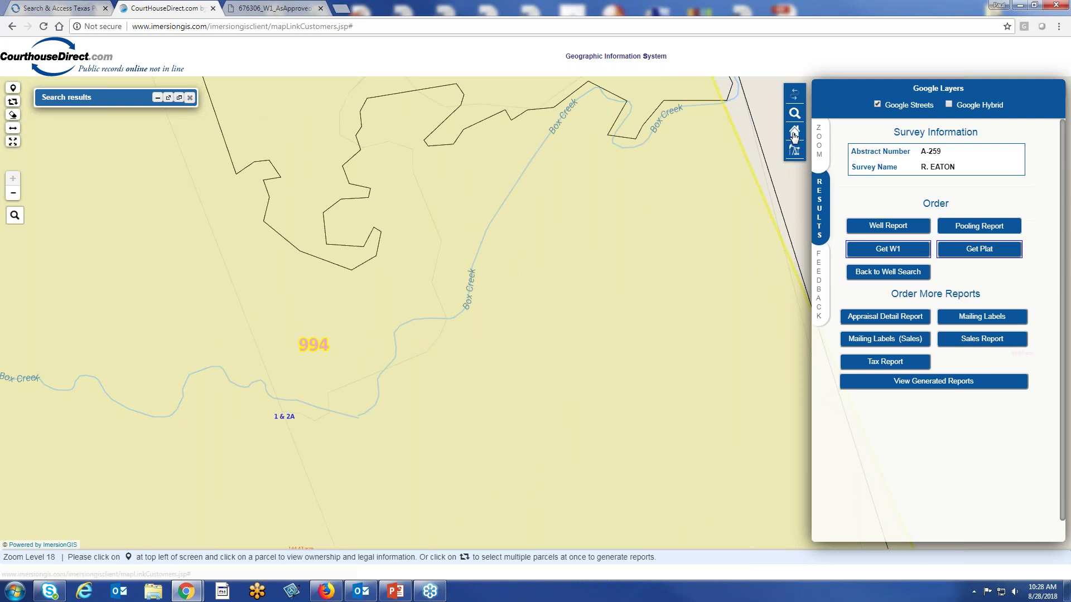
Step: Examine the property appraisal search form and the list of available map layers
click(794, 113)
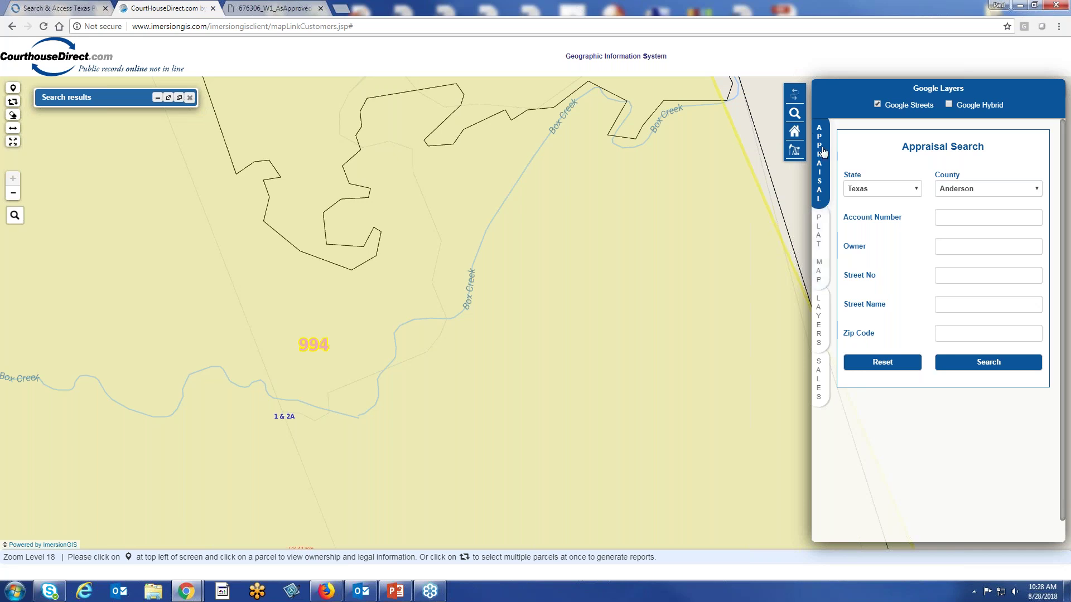
click(820, 267)
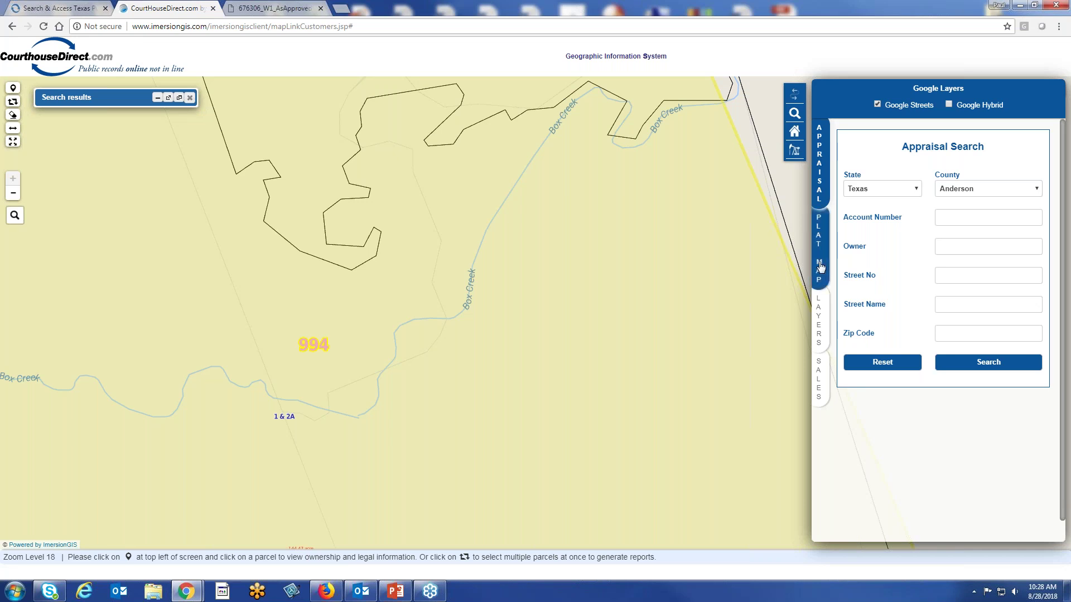
click(819, 337)
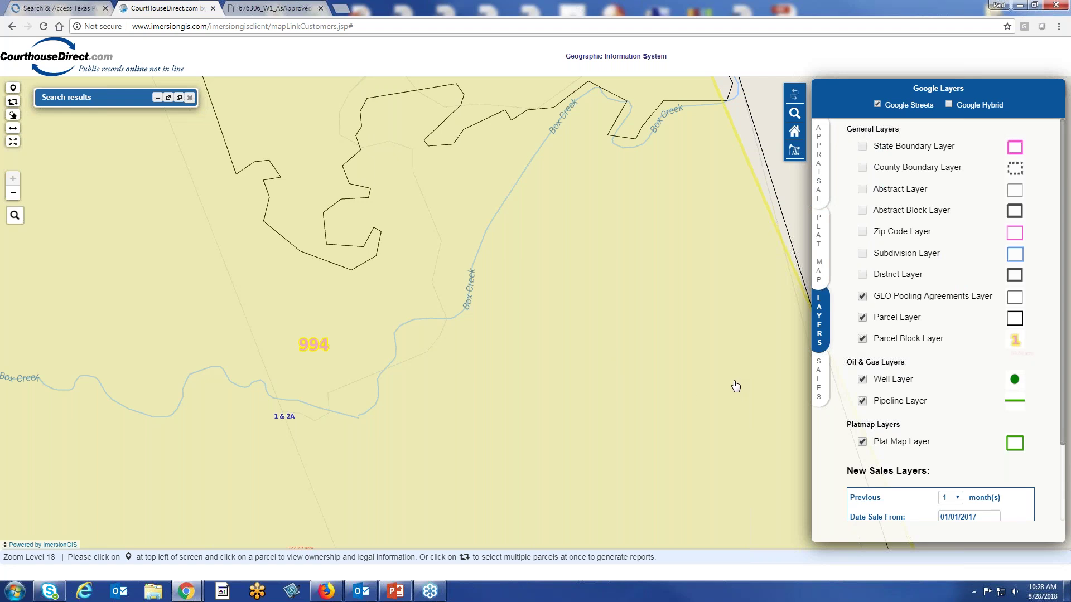
Step: Search the plat maps of Harris County, Texas, for the subdivision sableridge
click(821, 258)
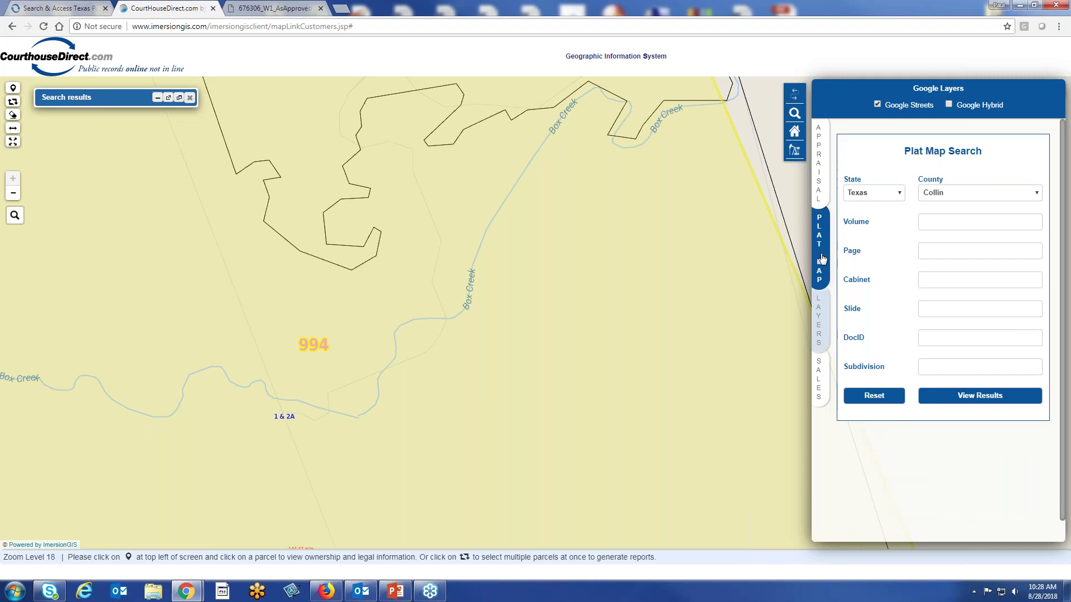
click(990, 195)
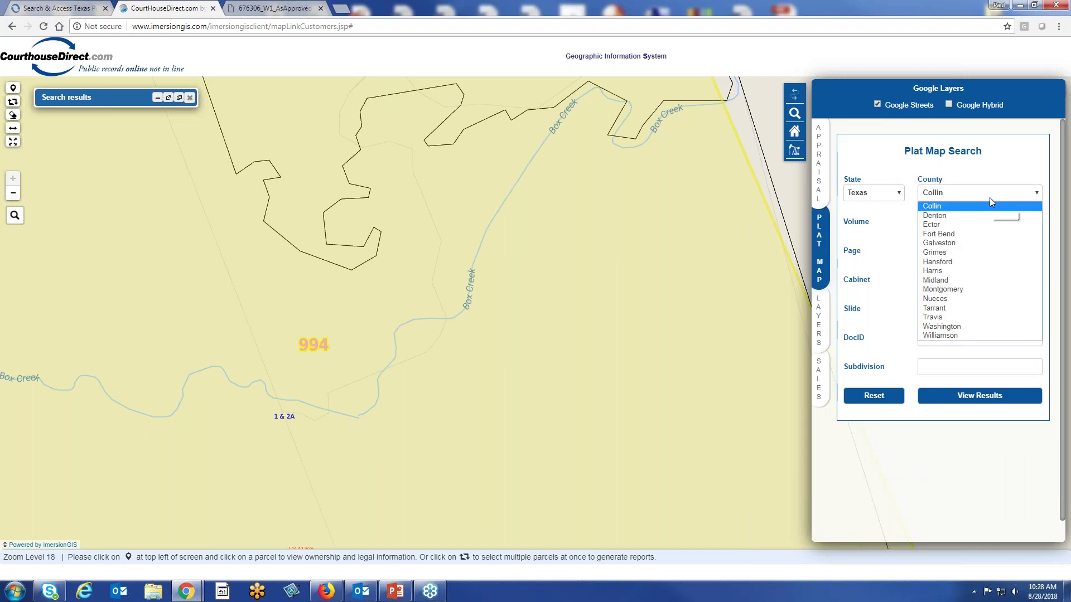
click(986, 269)
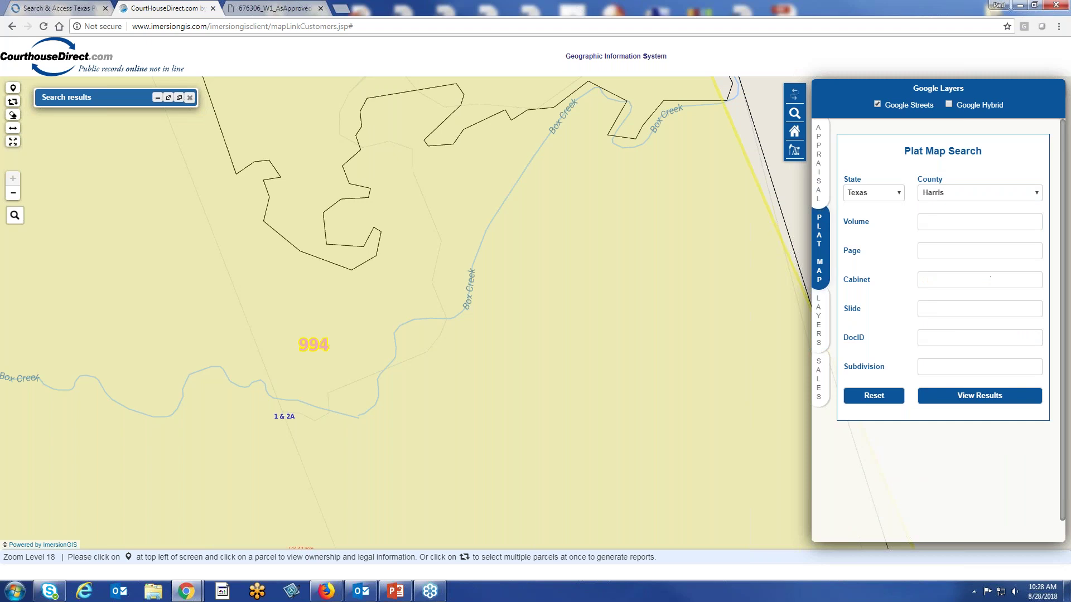
click(958, 361)
text(sableridge)
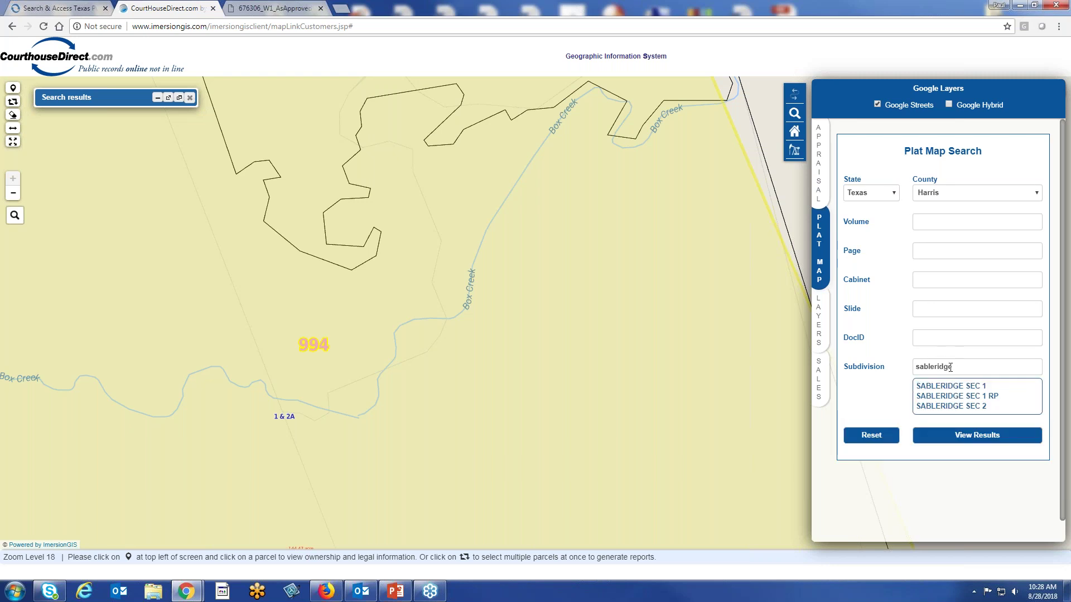
click(994, 440)
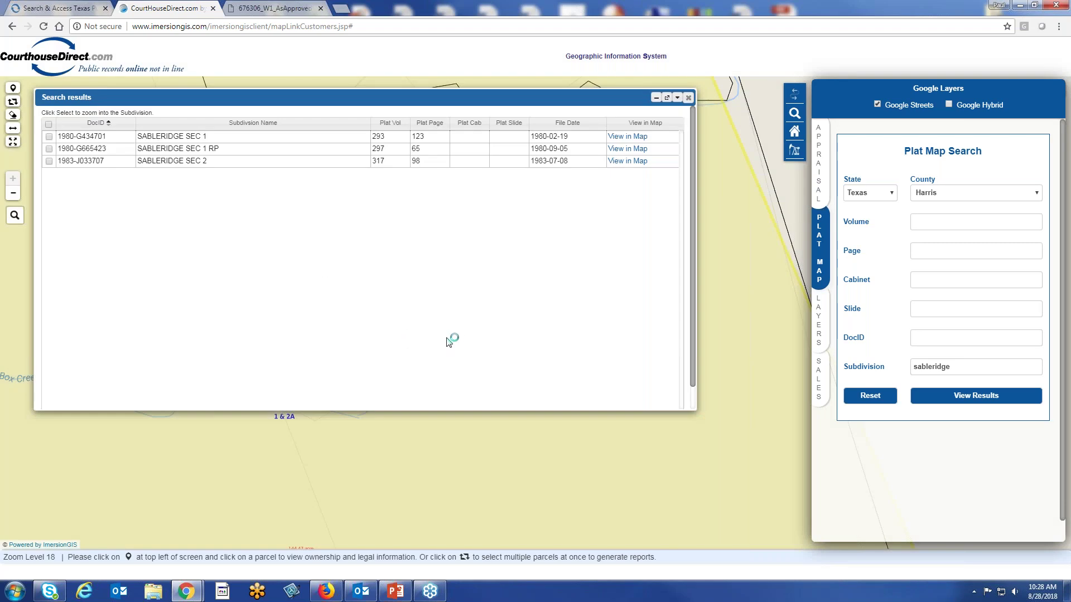
Step: Show SABLERIDGE SEC 1 RP on the map, then get its recorded plat map and go to the second page
click(617, 149)
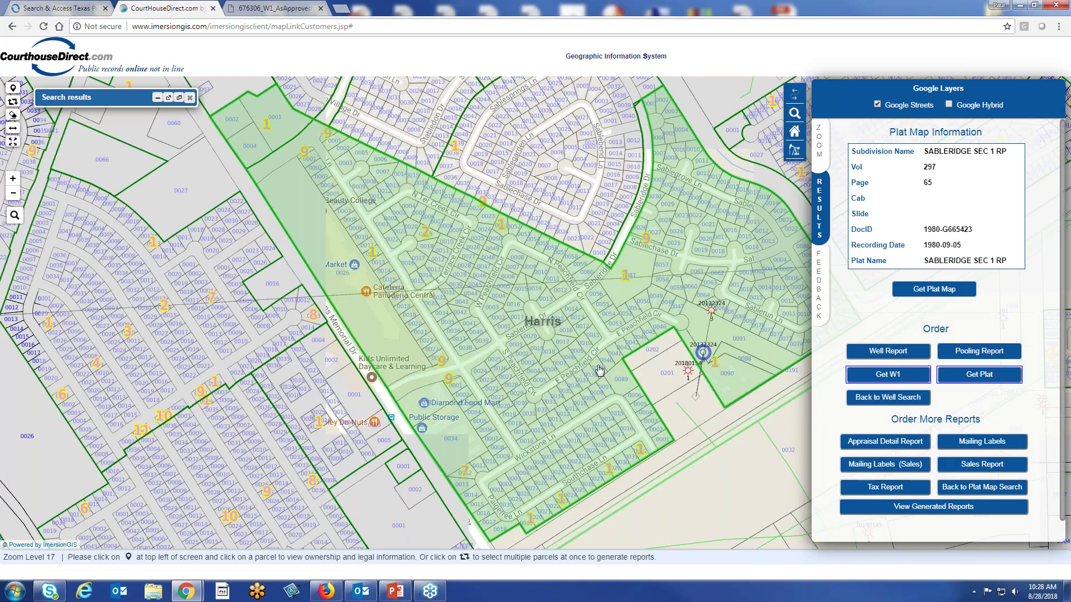
scroll(574, 306, down, 1)
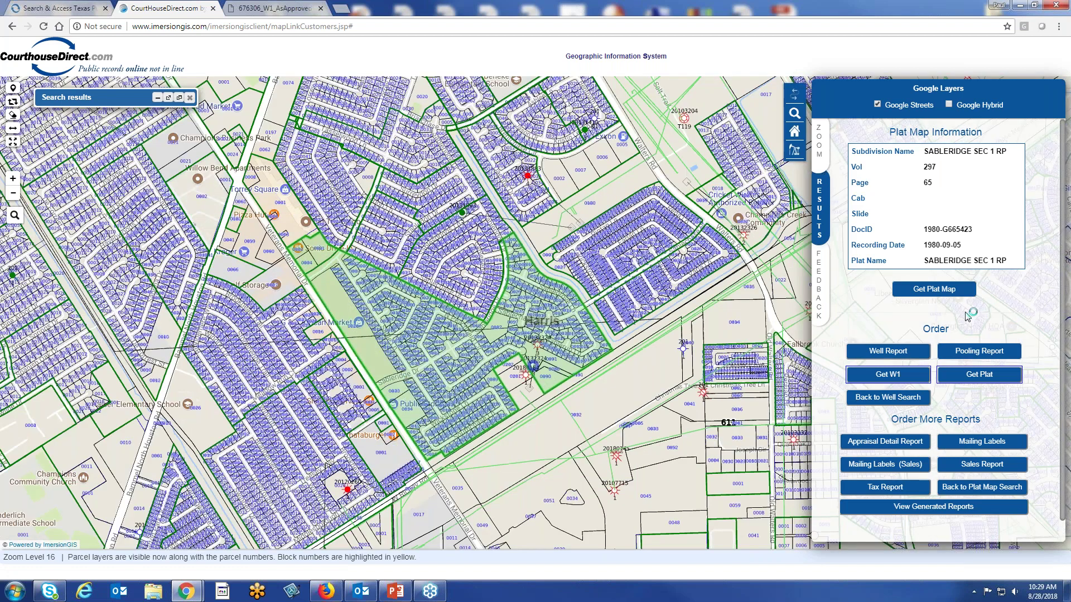
click(924, 290)
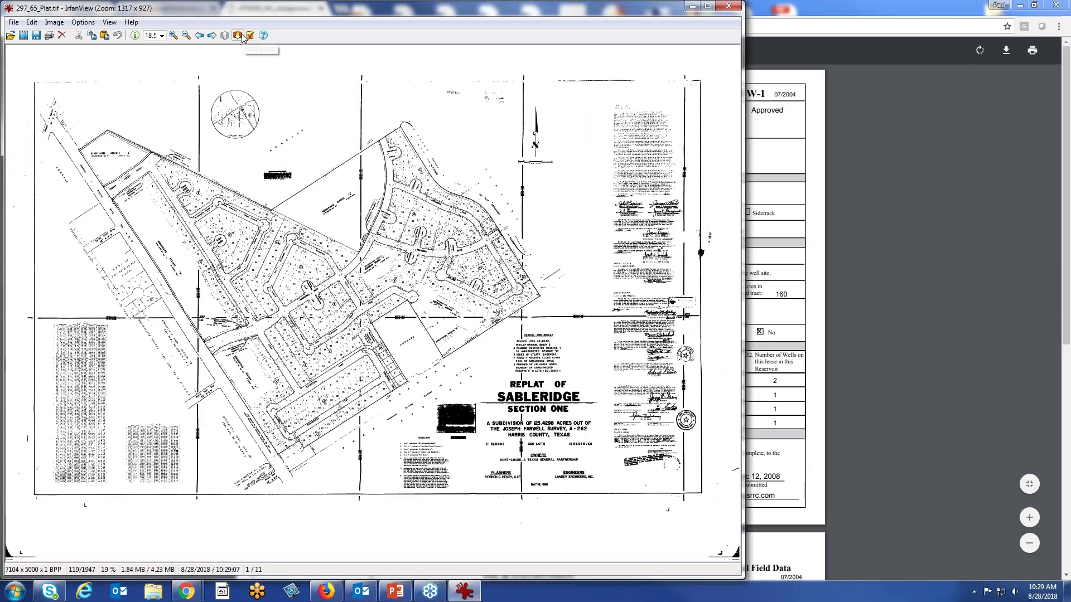
click(238, 34)
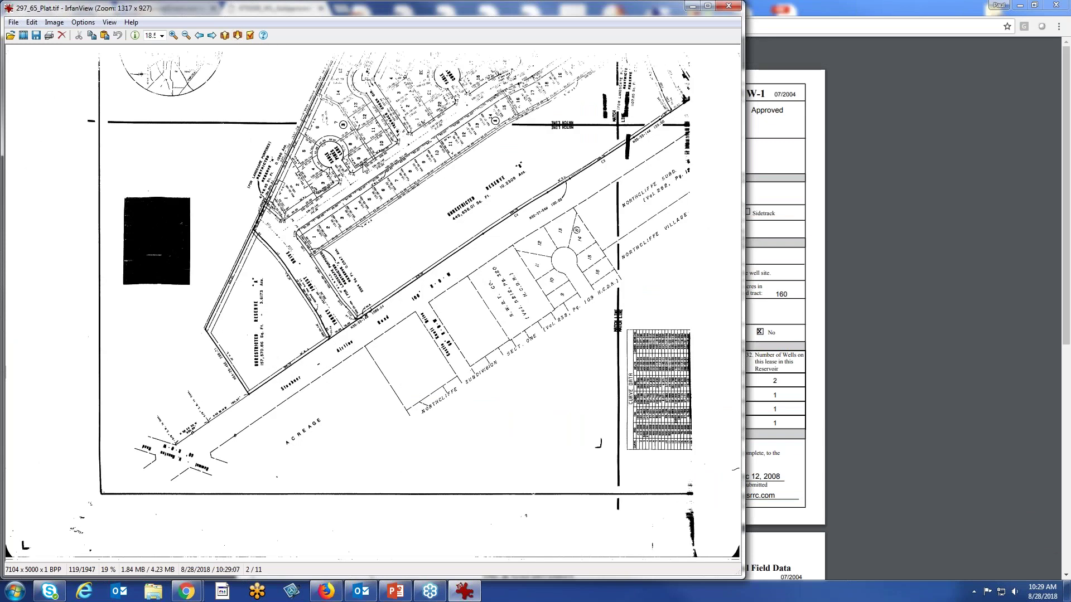
Step: Take a closer look at the plat's second page, then close the plat image and the W-1 permit PDF
key(plus)
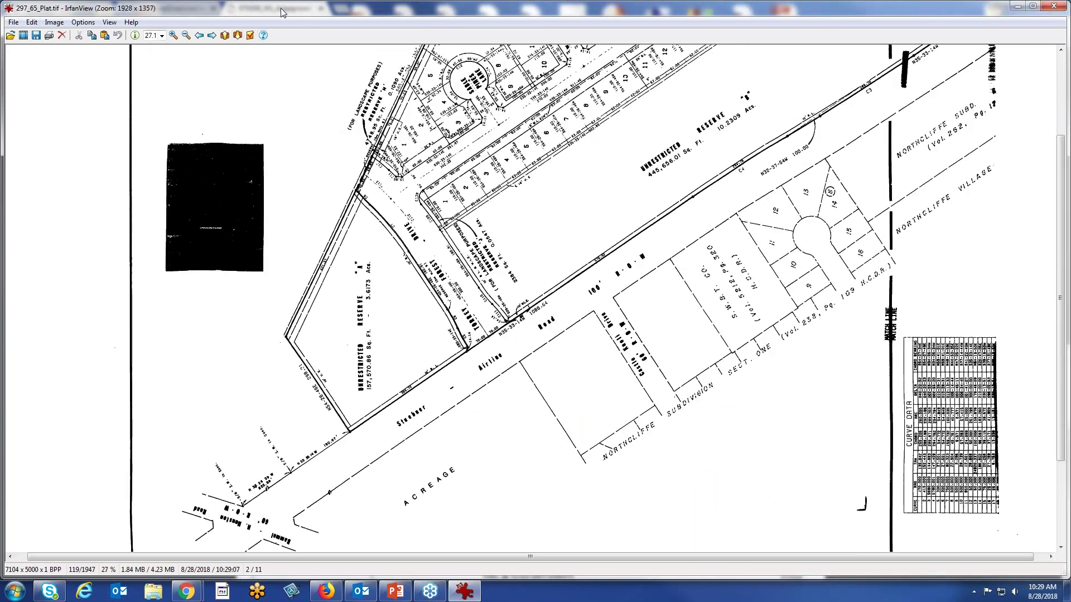
drag(284, 11, 254, 50)
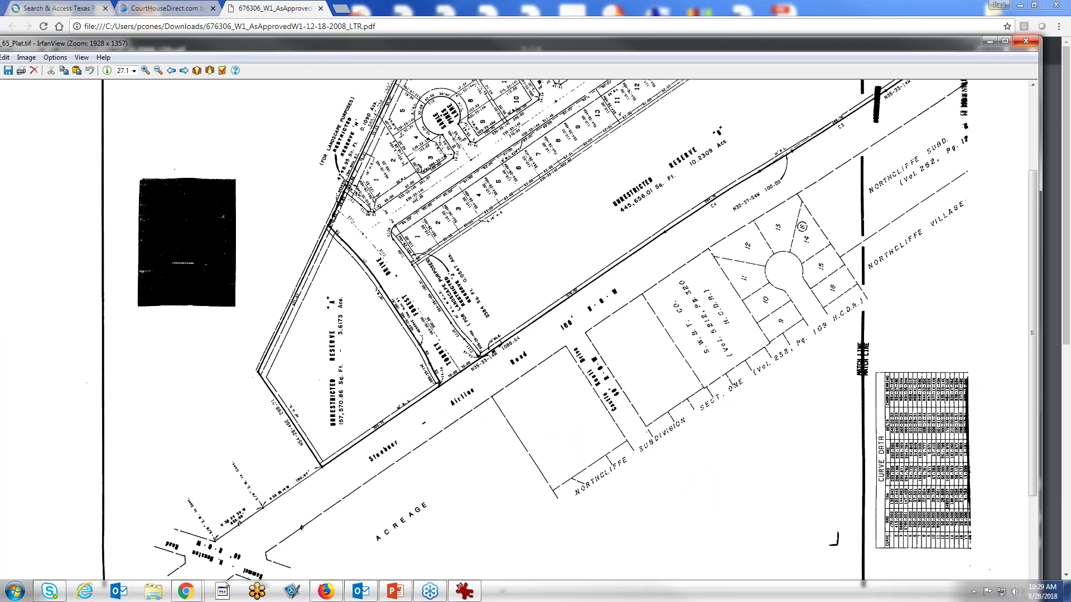
click(1028, 47)
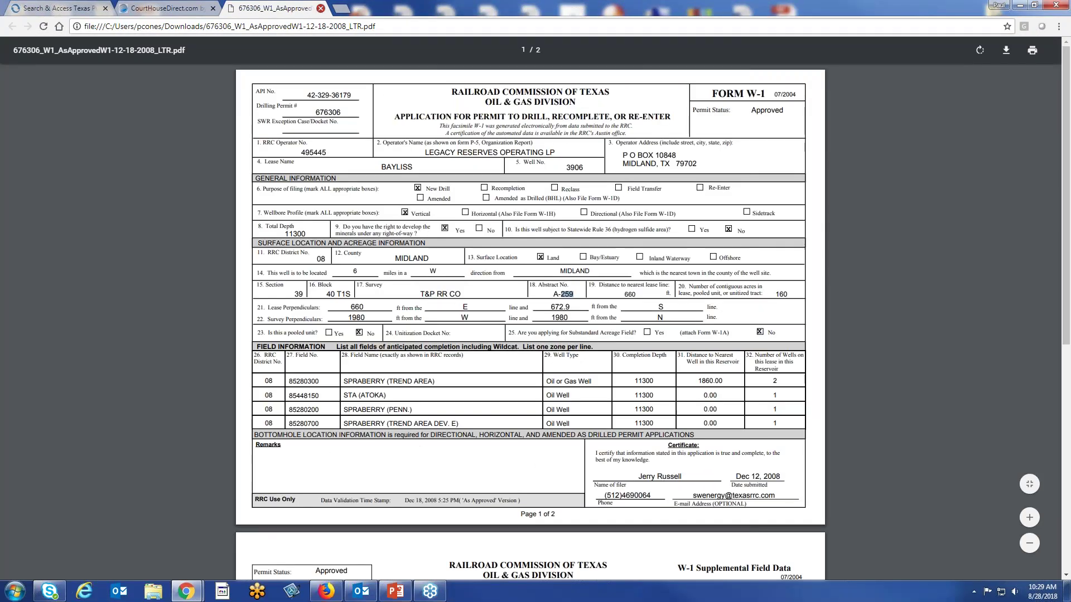
click(321, 8)
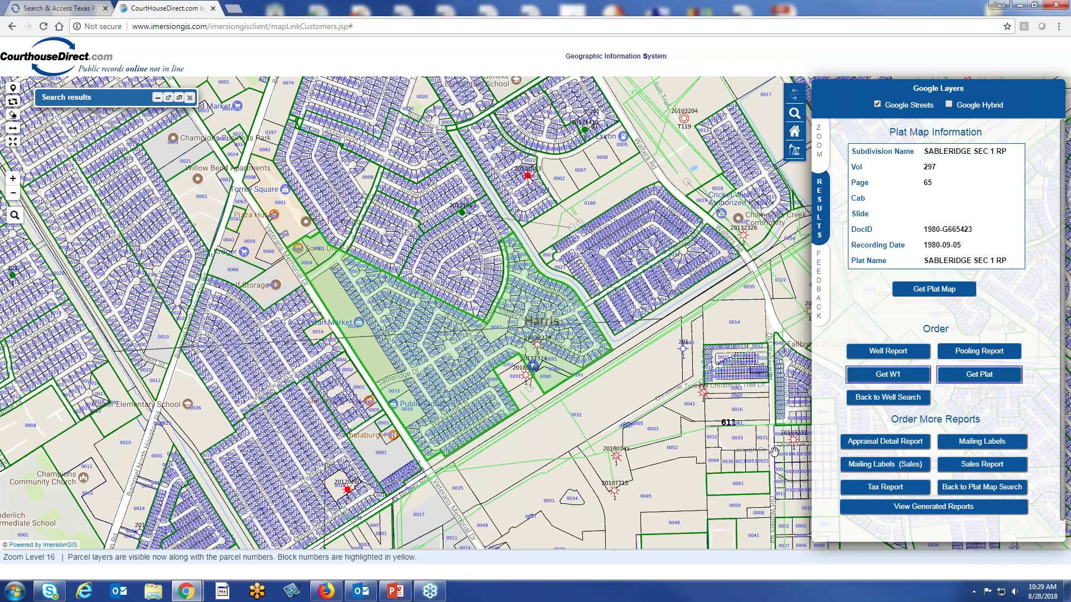
Step: Zoom the GIS map to Harris County, Texas
click(797, 136)
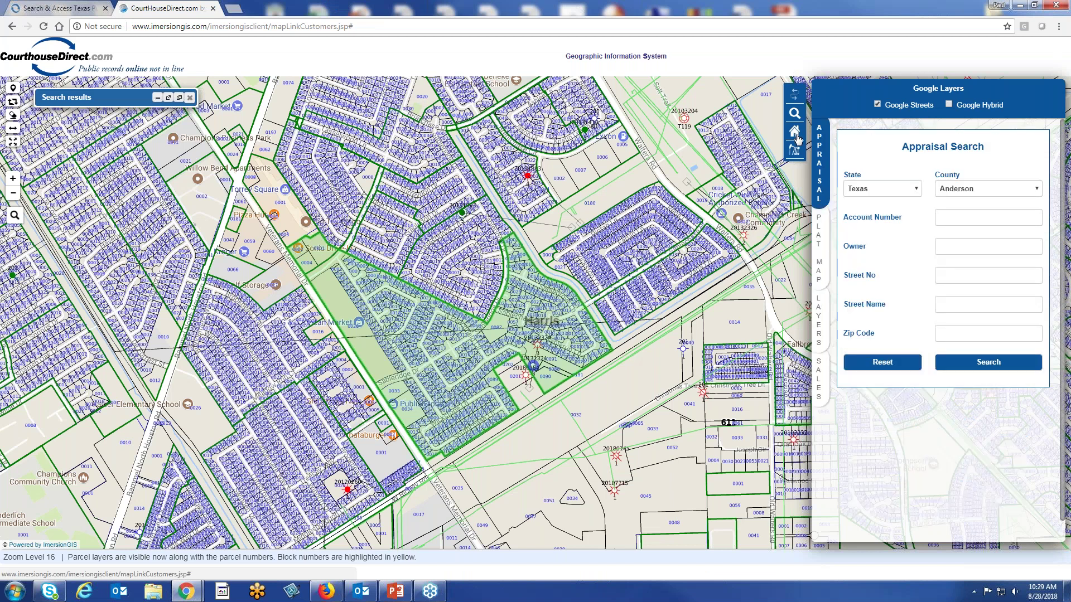
click(1009, 397)
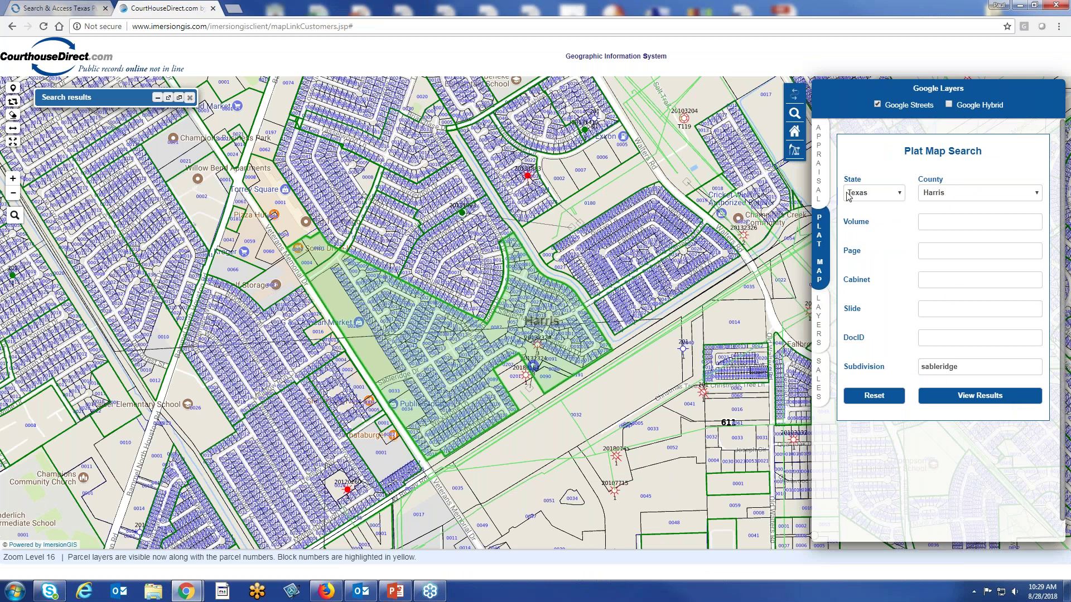
click(793, 134)
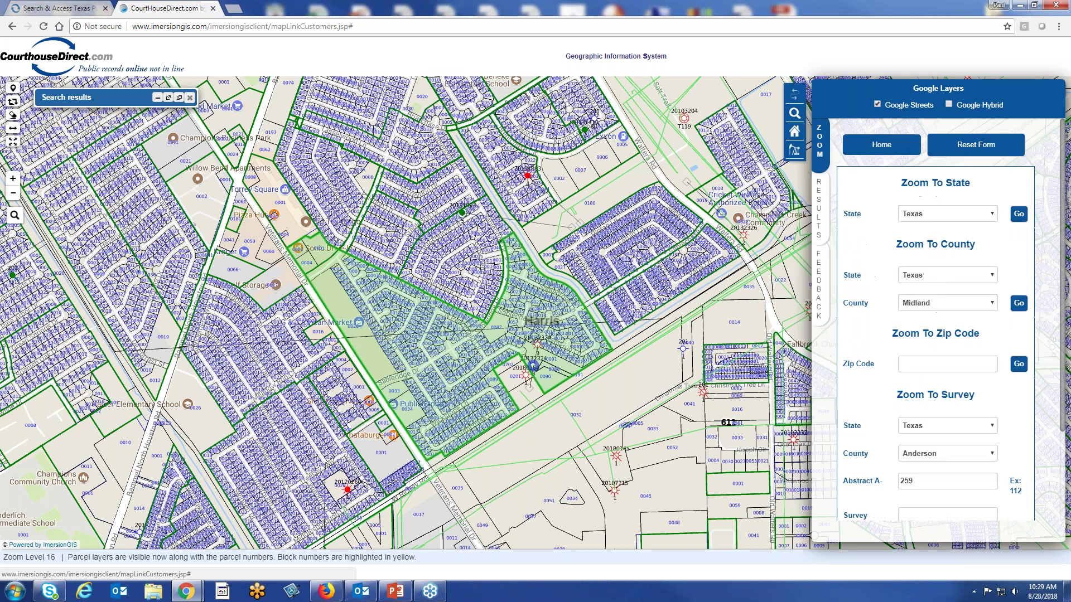
click(993, 305)
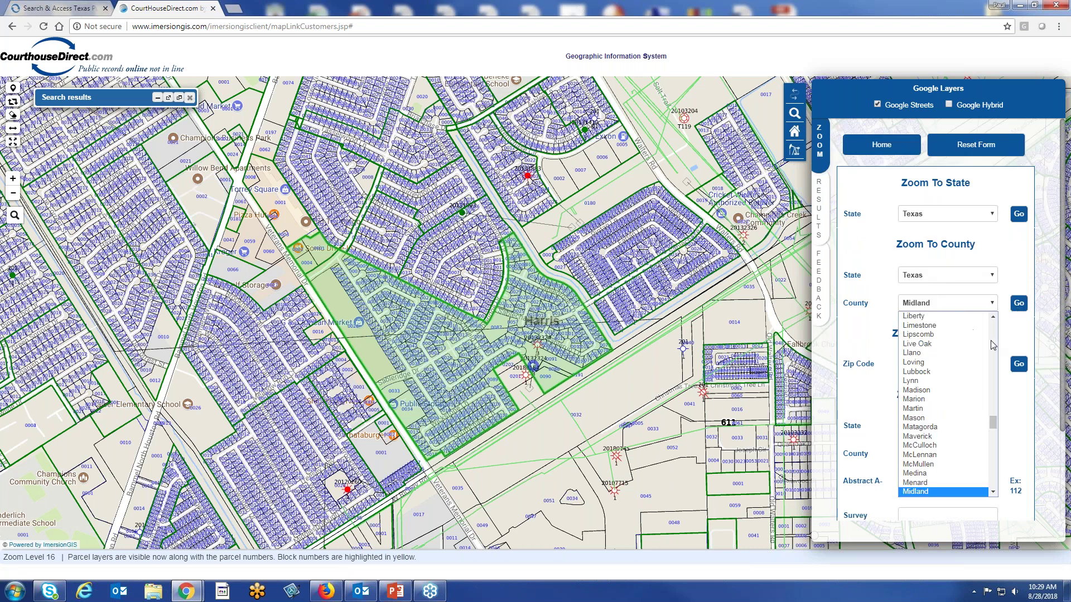
drag(993, 428, 993, 391)
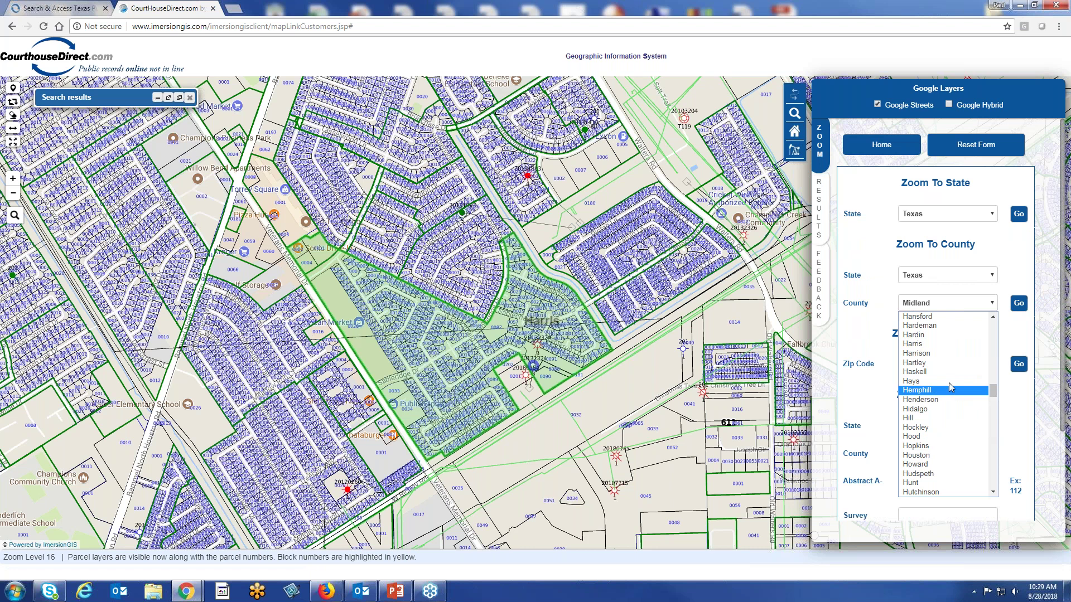
click(950, 344)
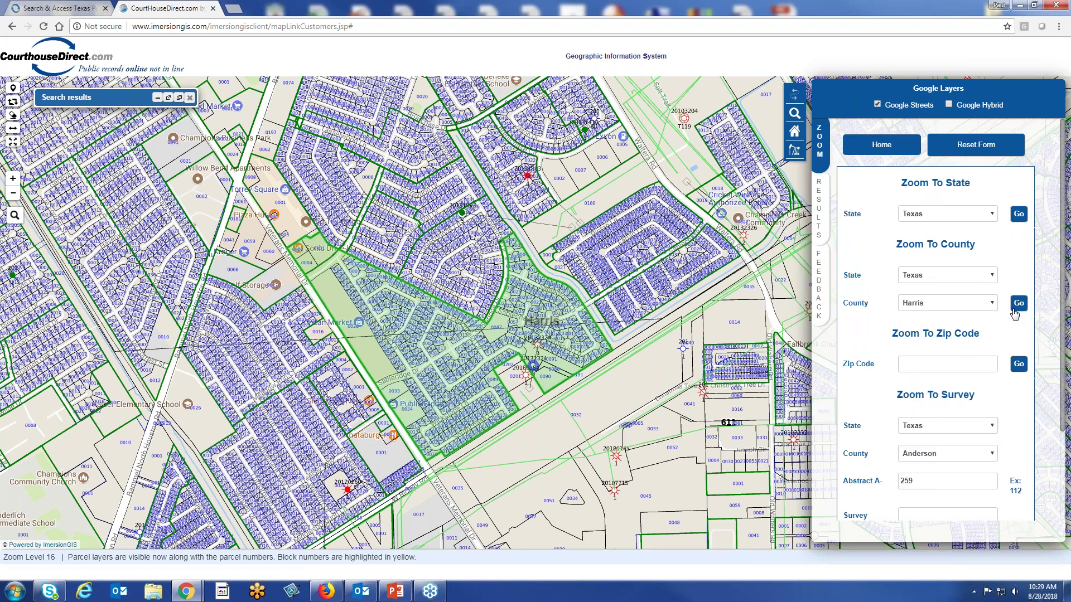
click(1016, 307)
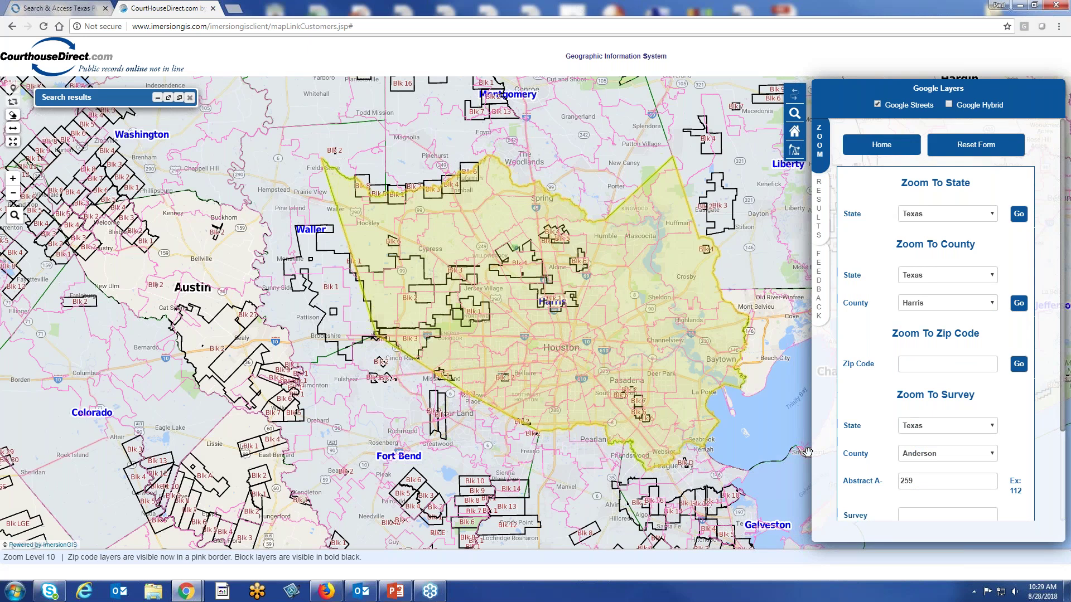
Step: Zoom the map to zip code 77025
click(931, 370)
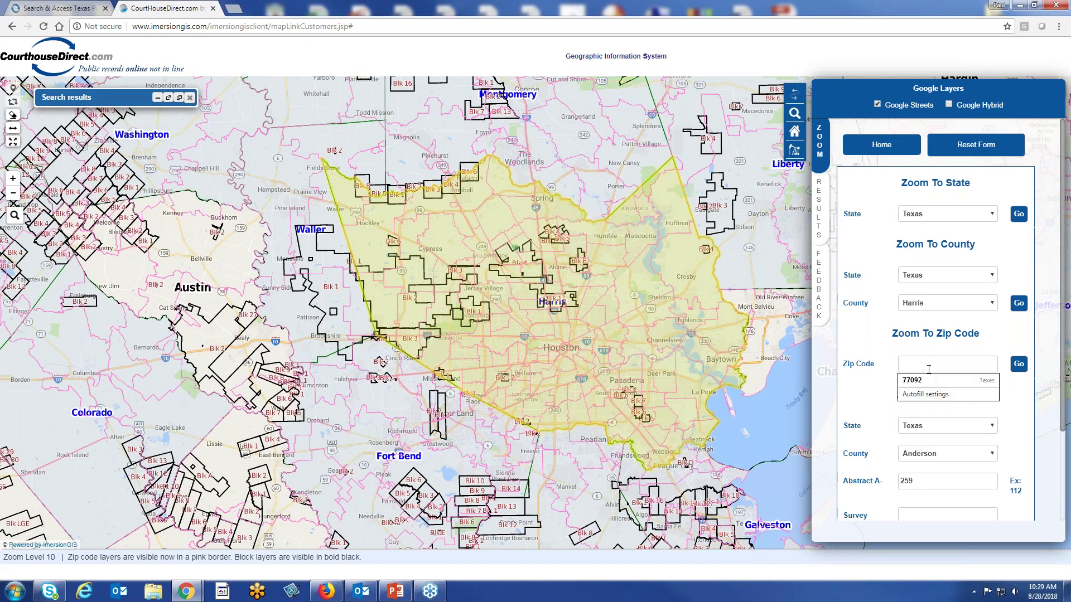
text(7702)
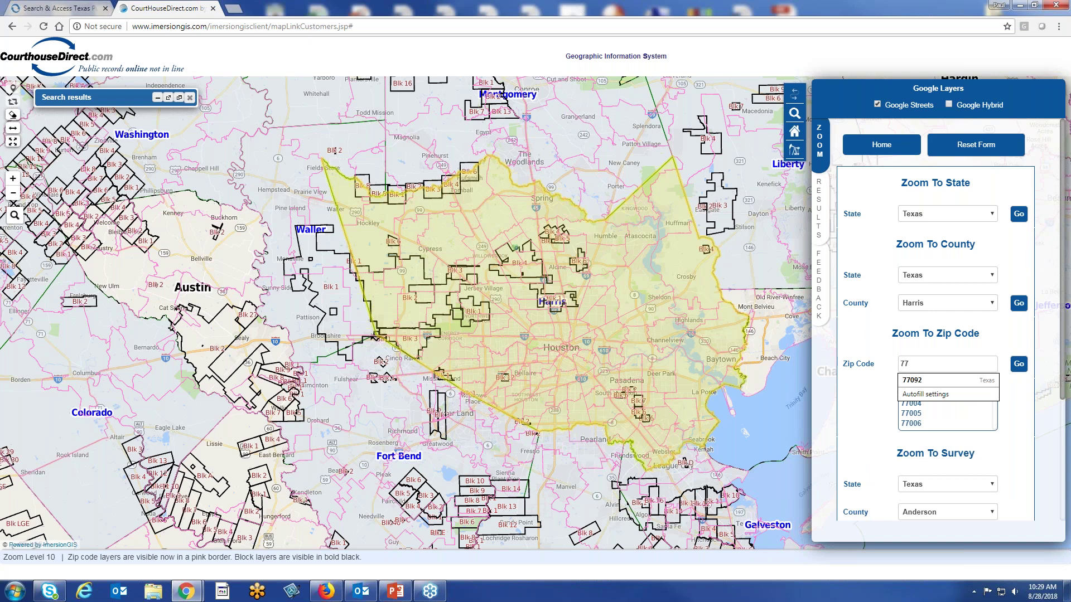
text(5)
click(1019, 364)
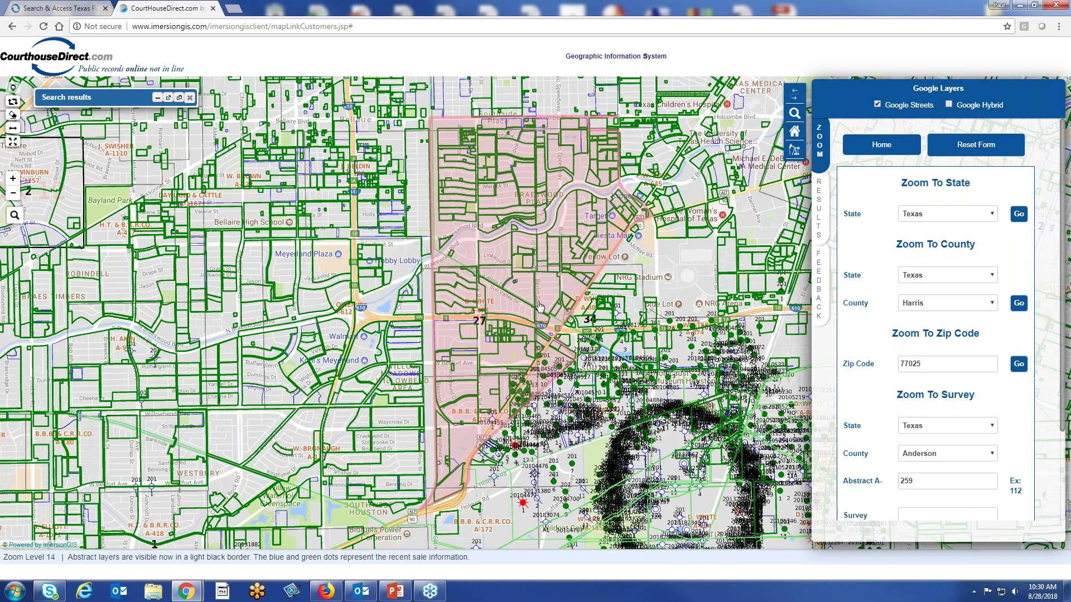
Step: View the parcel information of a residential lot north of S Loop W and west of Stella Link Rd
scroll(537, 302, up, 2)
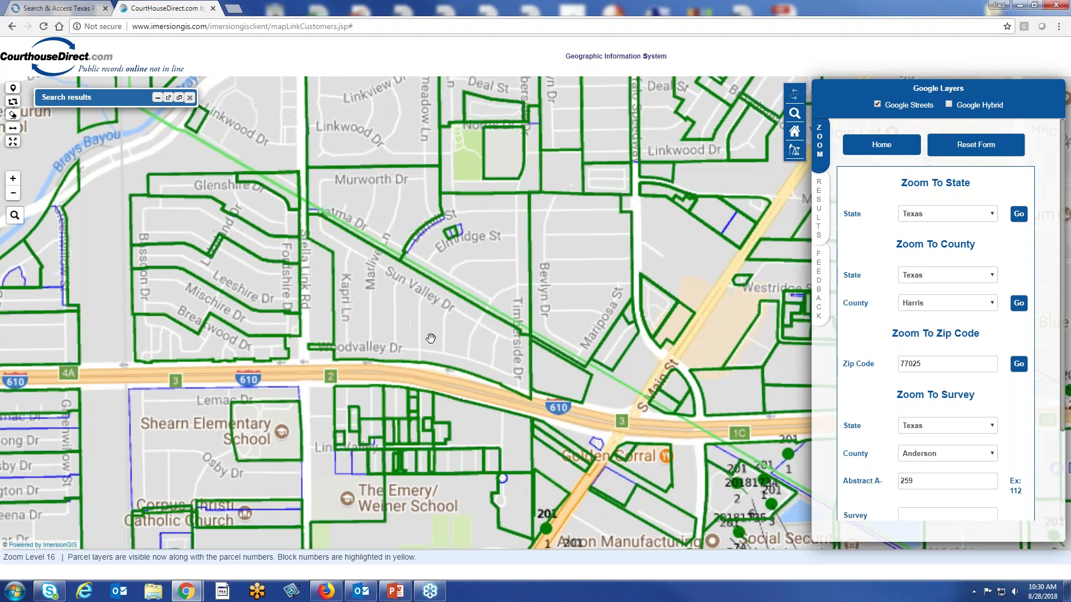
scroll(431, 338, up, 1)
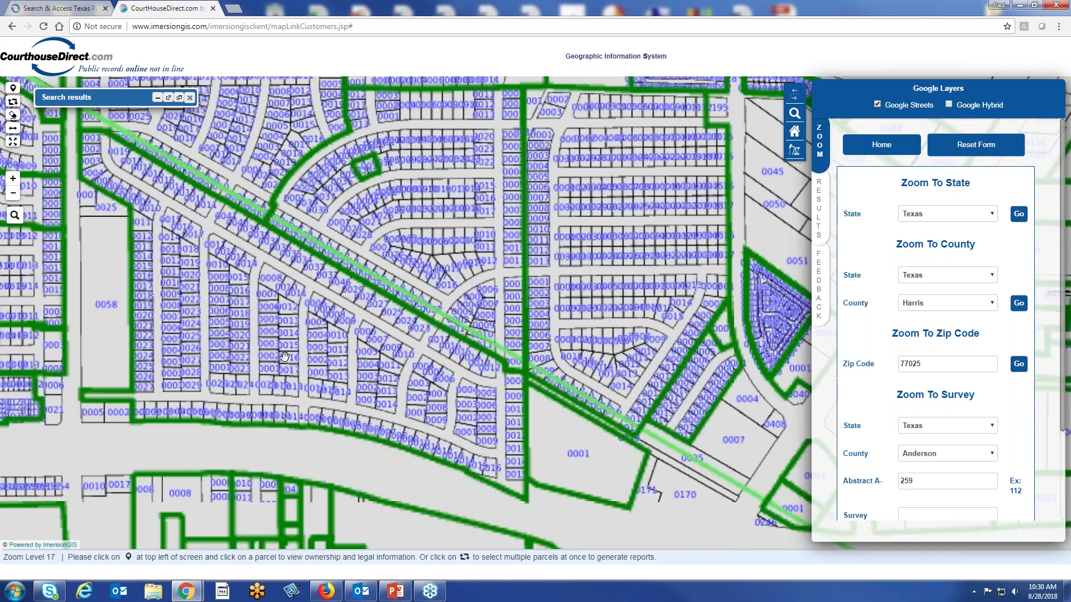
drag(213, 356, 464, 381)
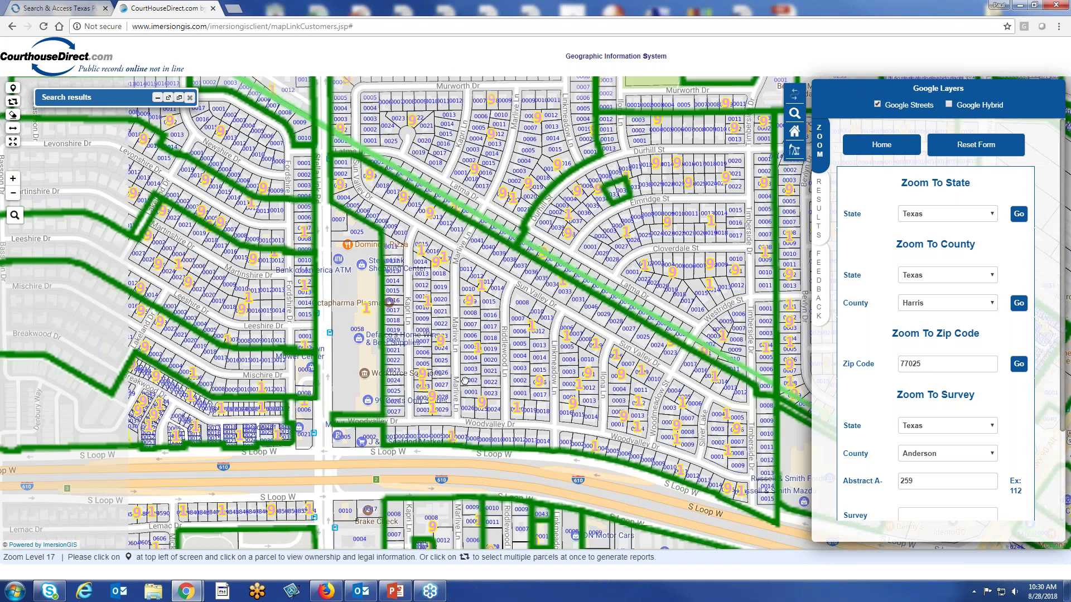
drag(201, 294, 424, 305)
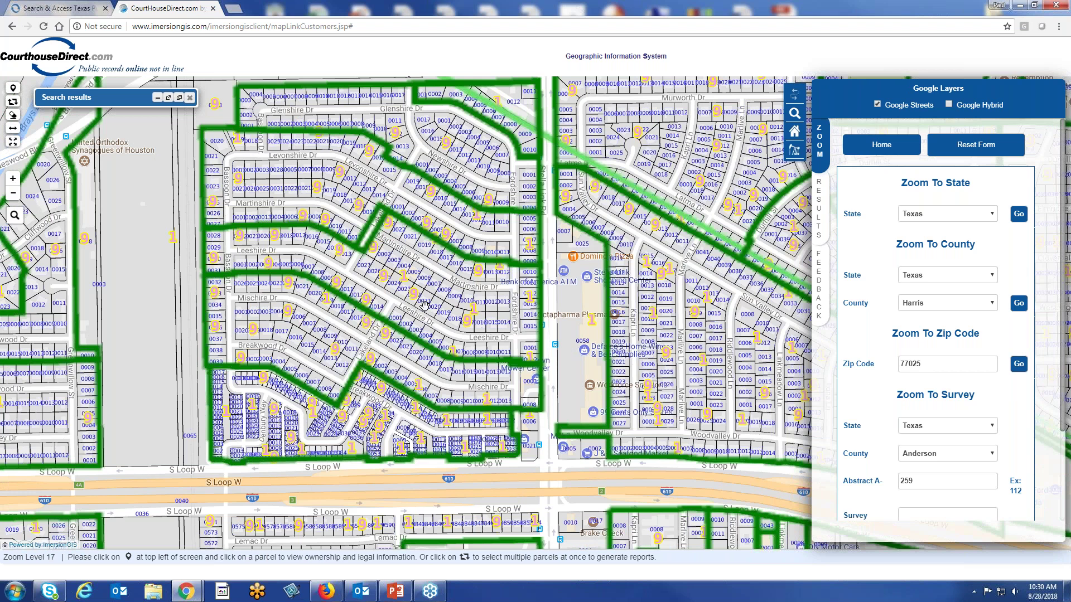
click(424, 306)
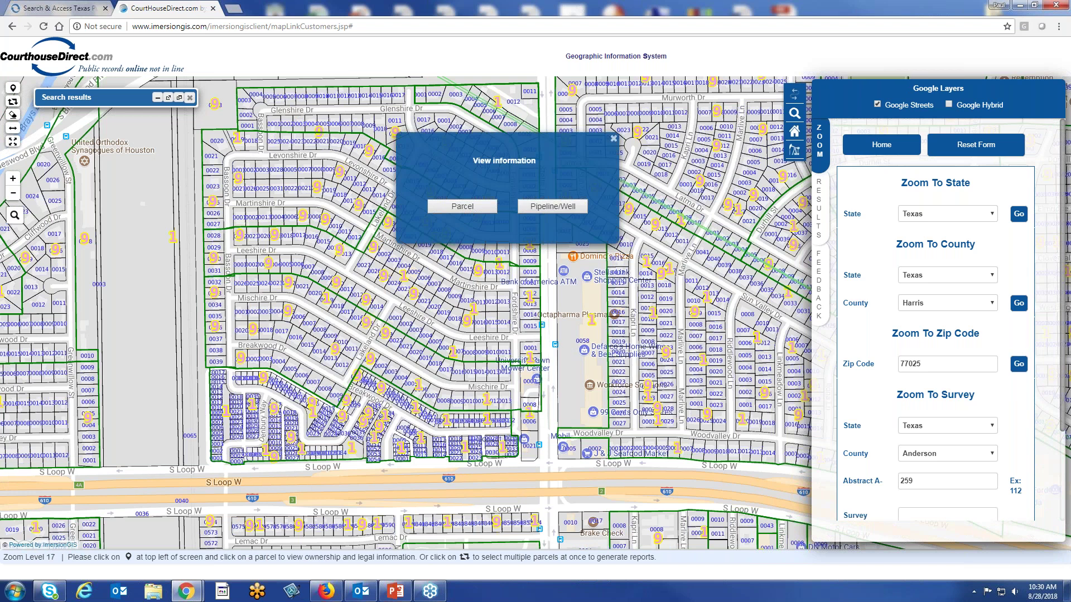
click(475, 207)
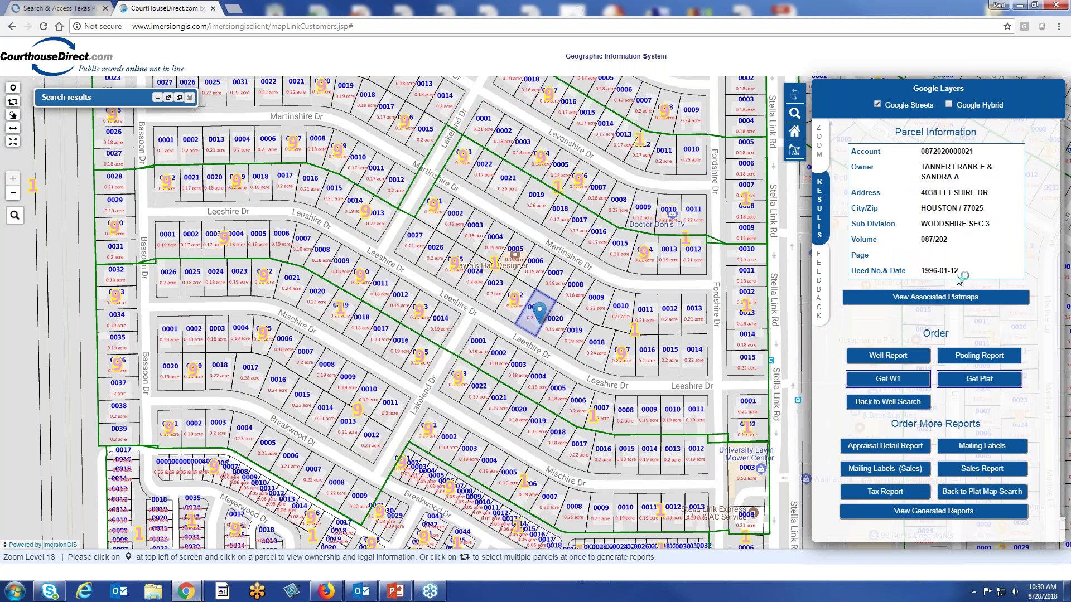
Step: Show the parcel's associated plat map WOODSHIRE SEC 3 on the map, and view its downloaded plat file before closing it
click(945, 303)
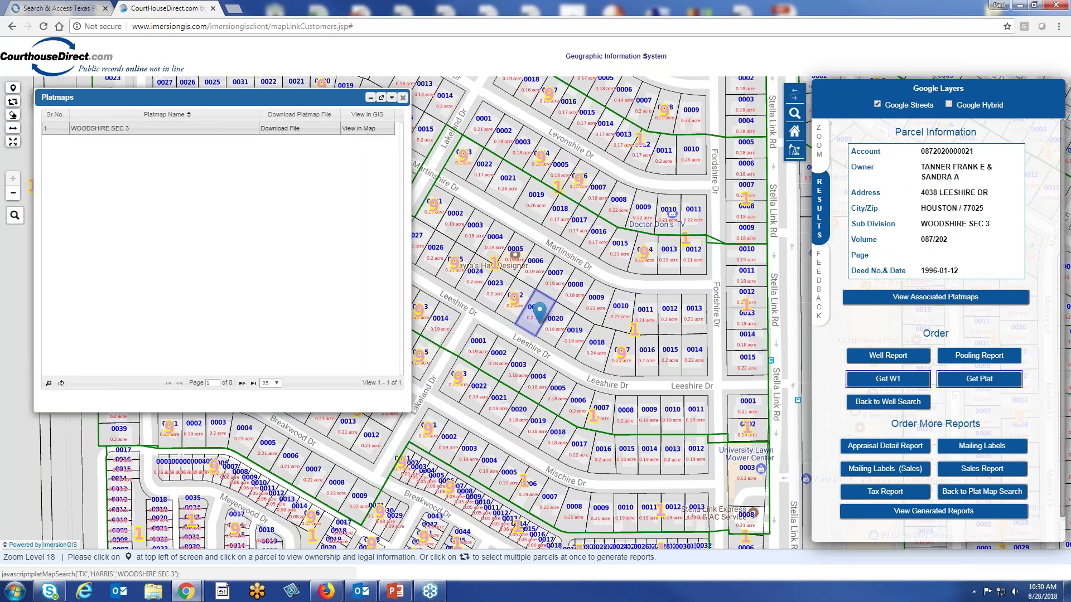
click(359, 128)
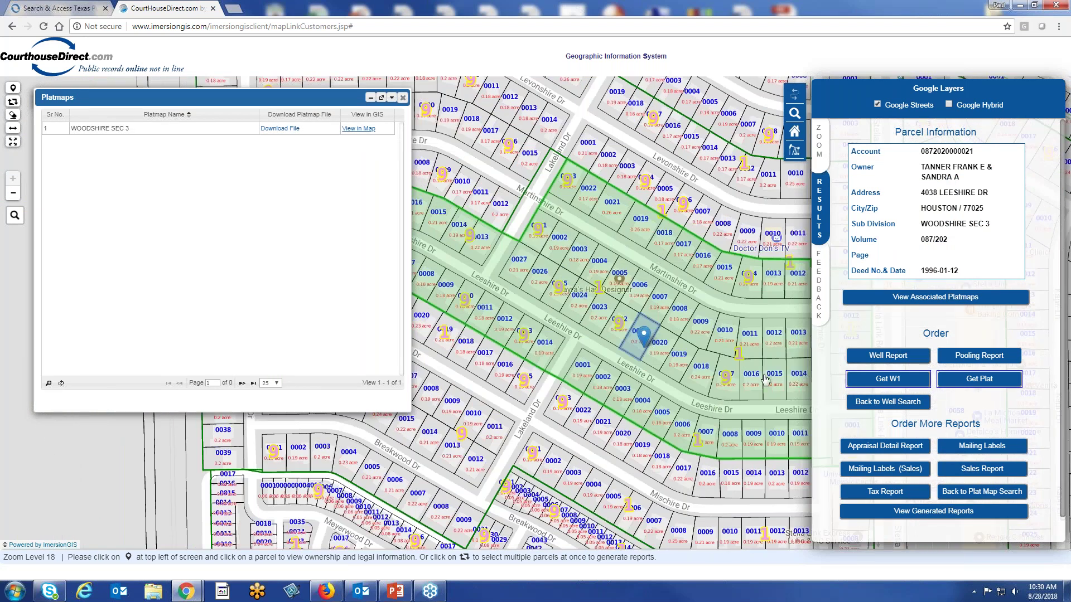
click(280, 129)
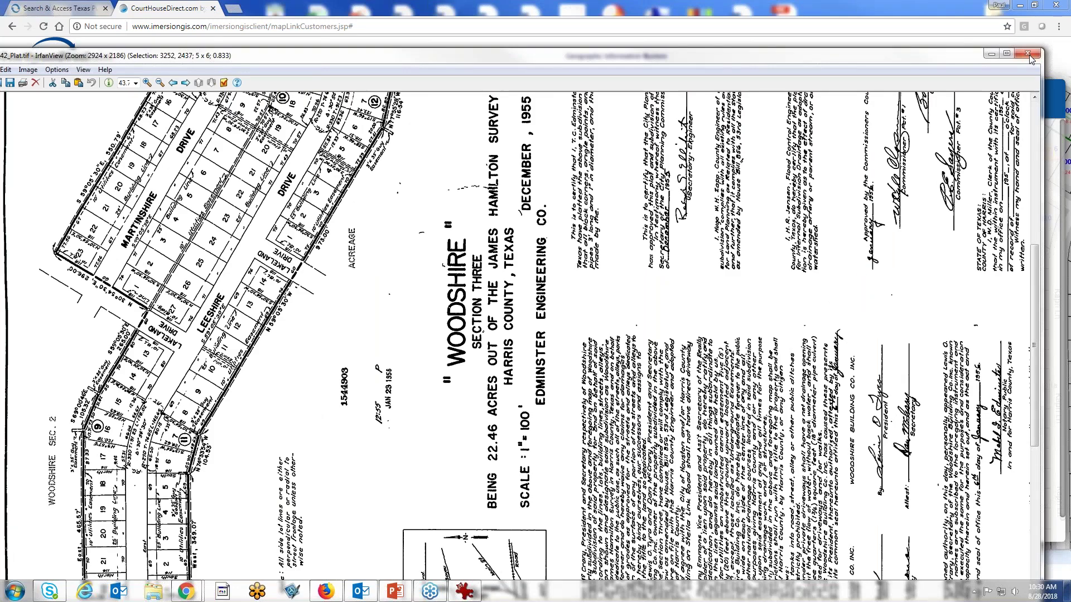
click(1029, 54)
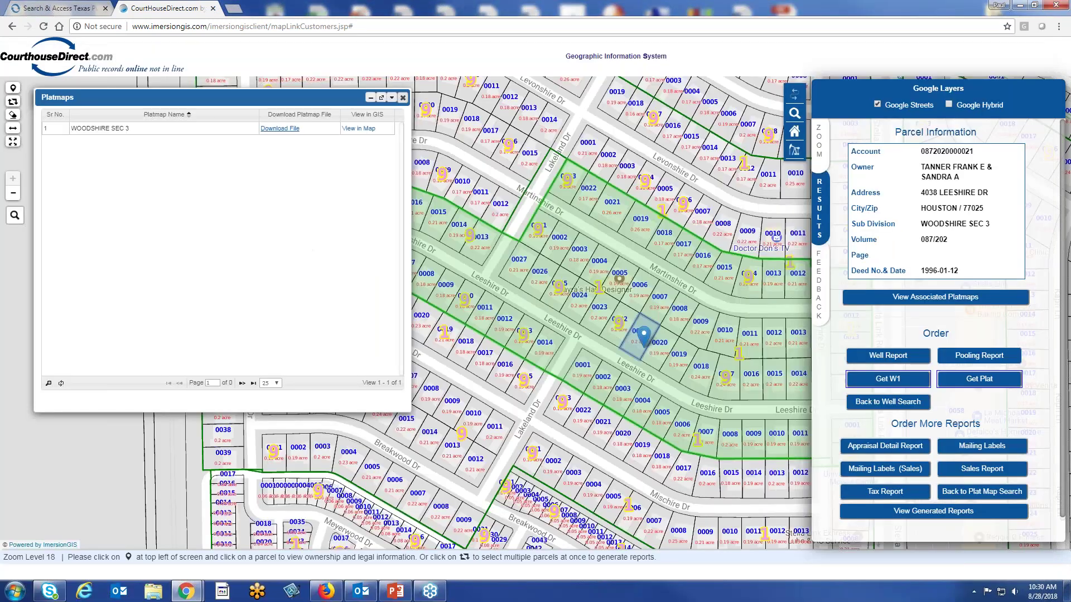
click(403, 99)
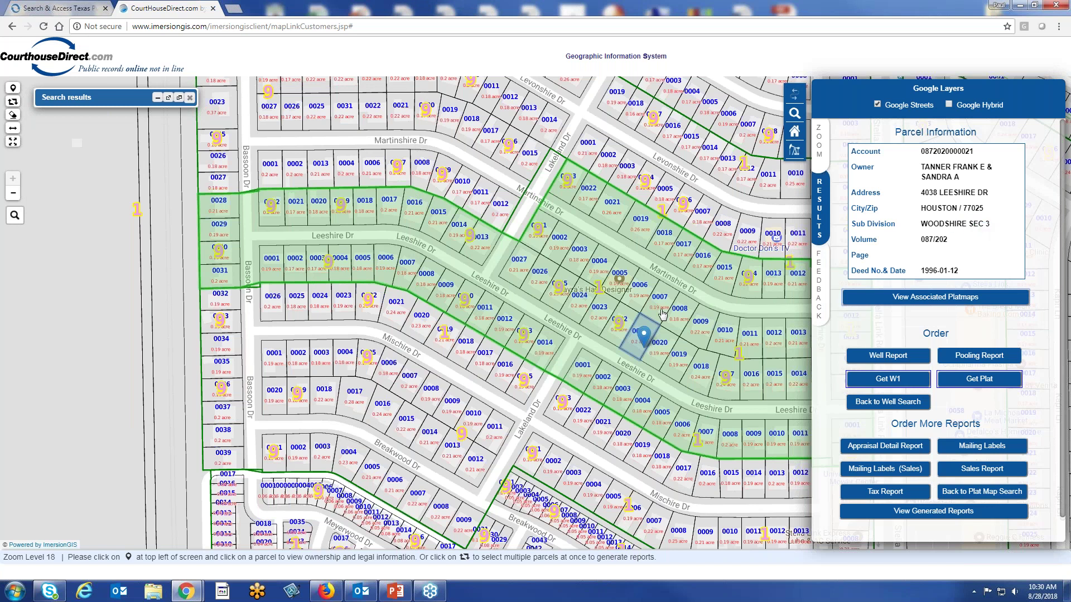
scroll(658, 314, down, 1)
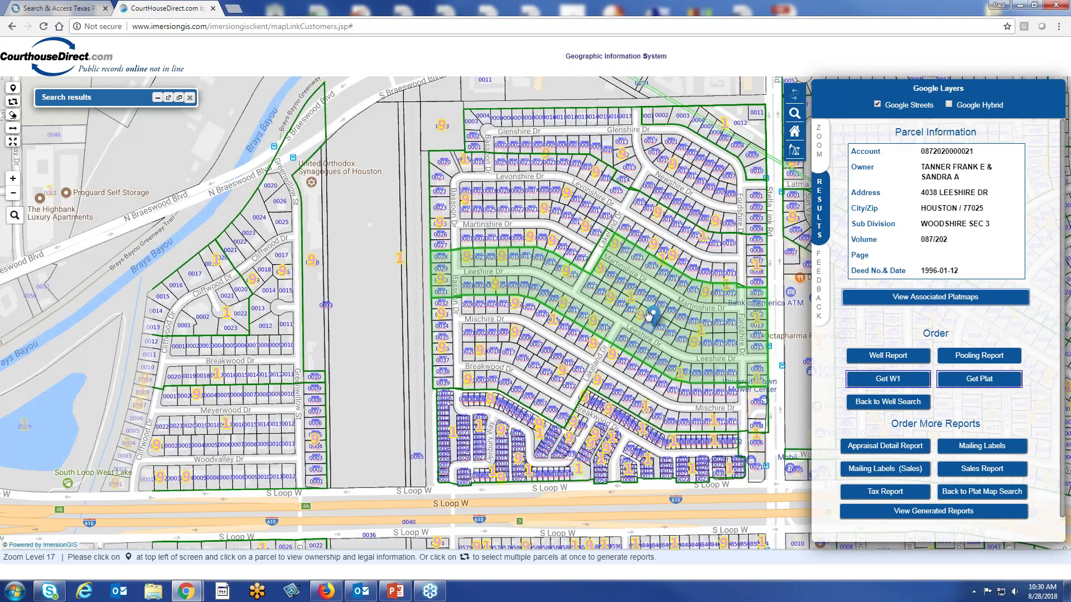
drag(608, 321, 502, 282)
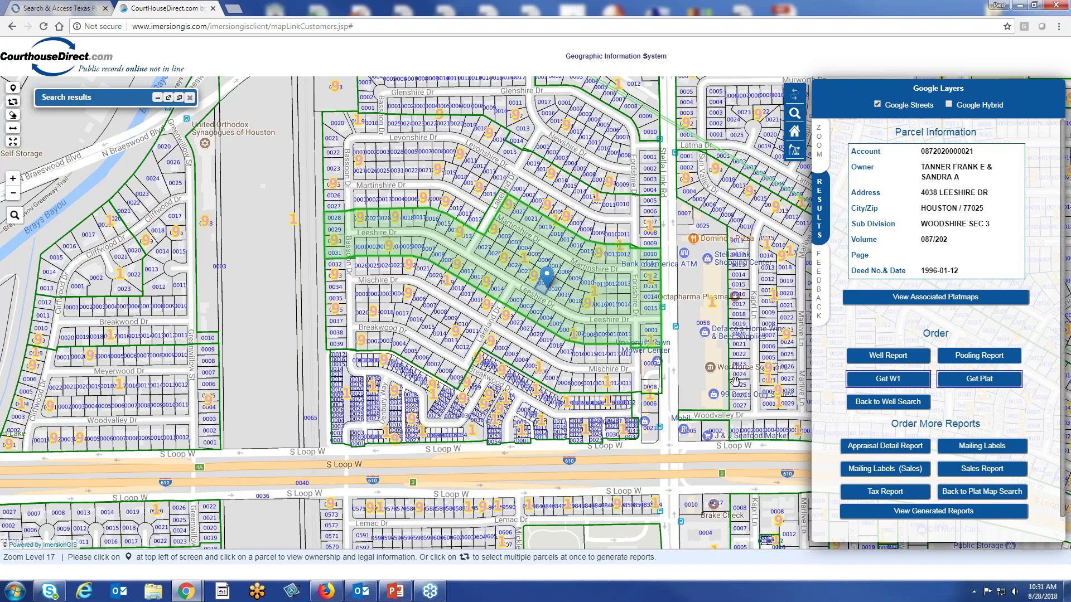
Step: Zoom the map to zip code 76107
click(819, 140)
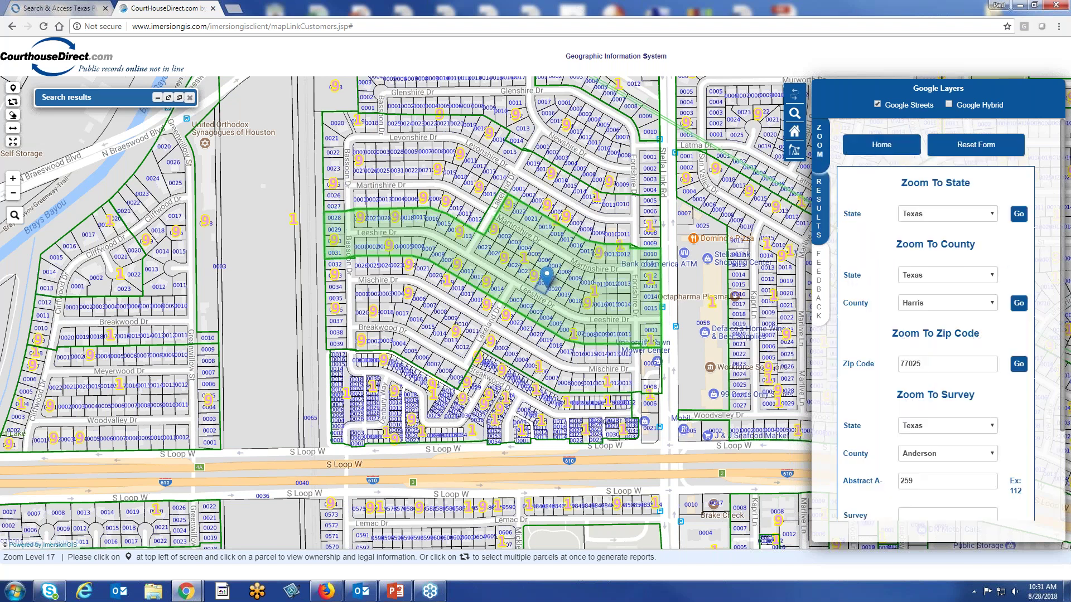
drag(947, 364, 858, 386)
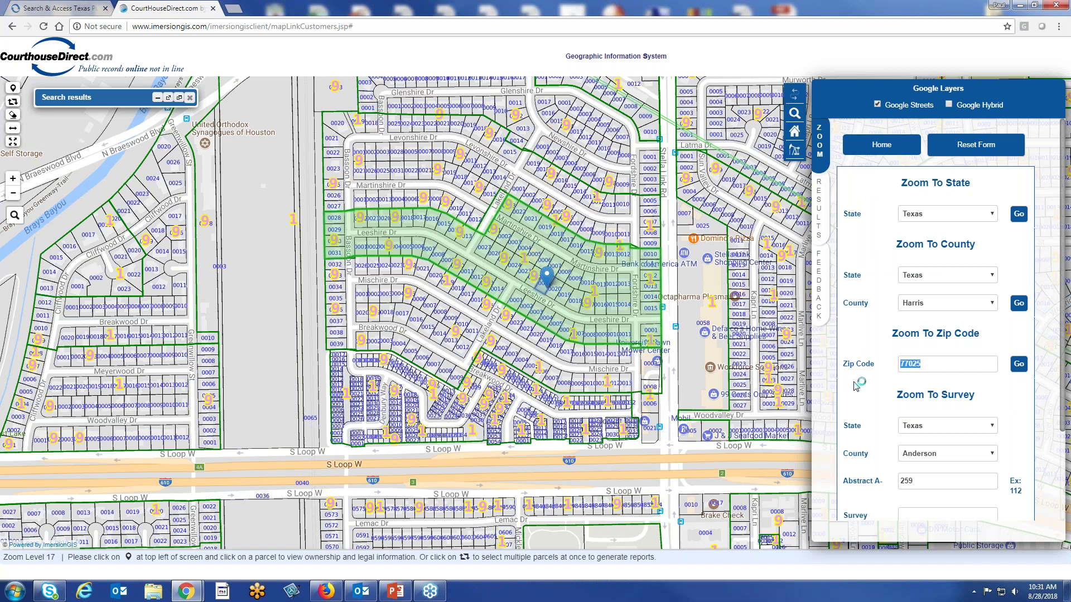
text(76)
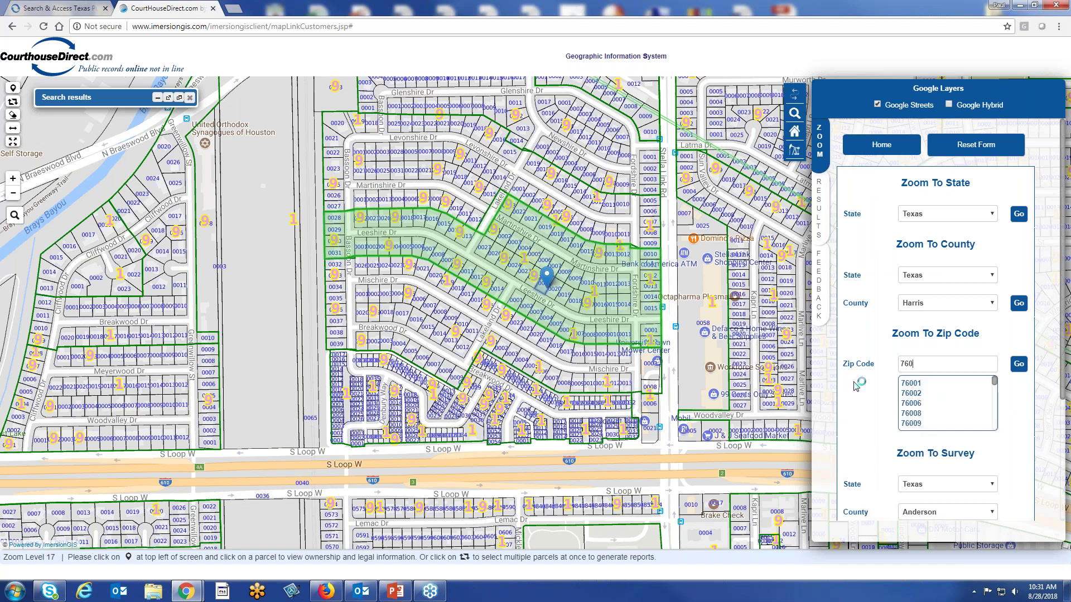
text(107)
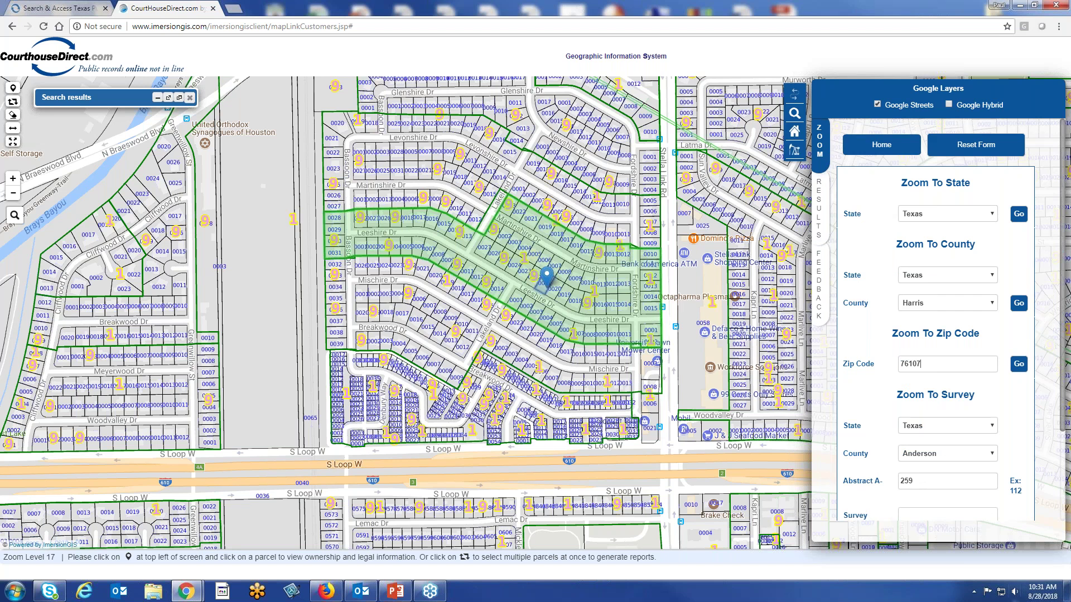
click(1020, 370)
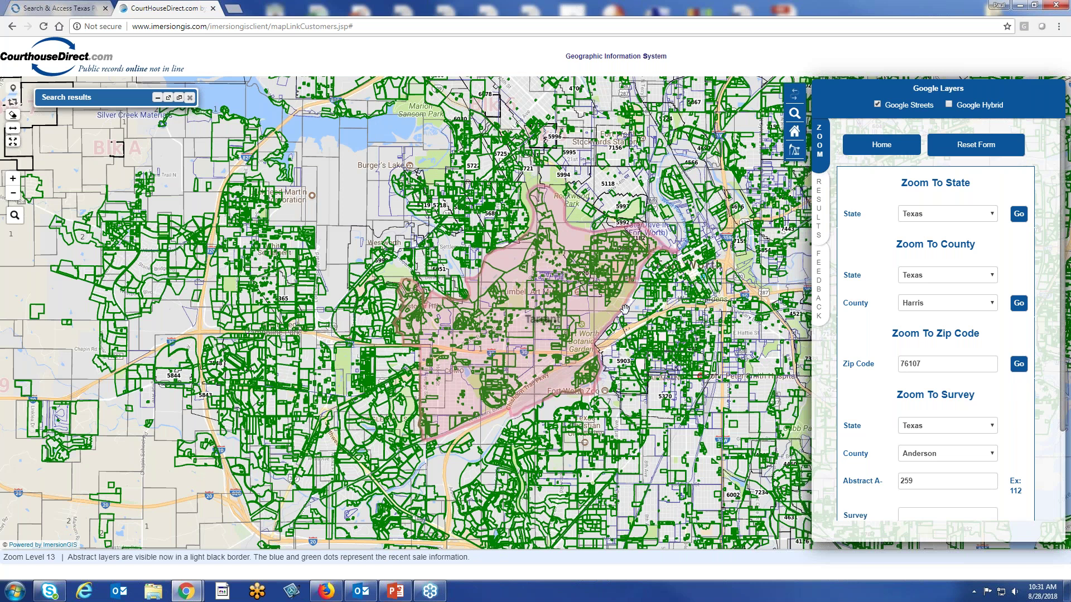
Step: Bring the residential blocks south of W 7th St, east of River Crest Country Club, into close view with their block numbers
scroll(624, 308, up, 3)
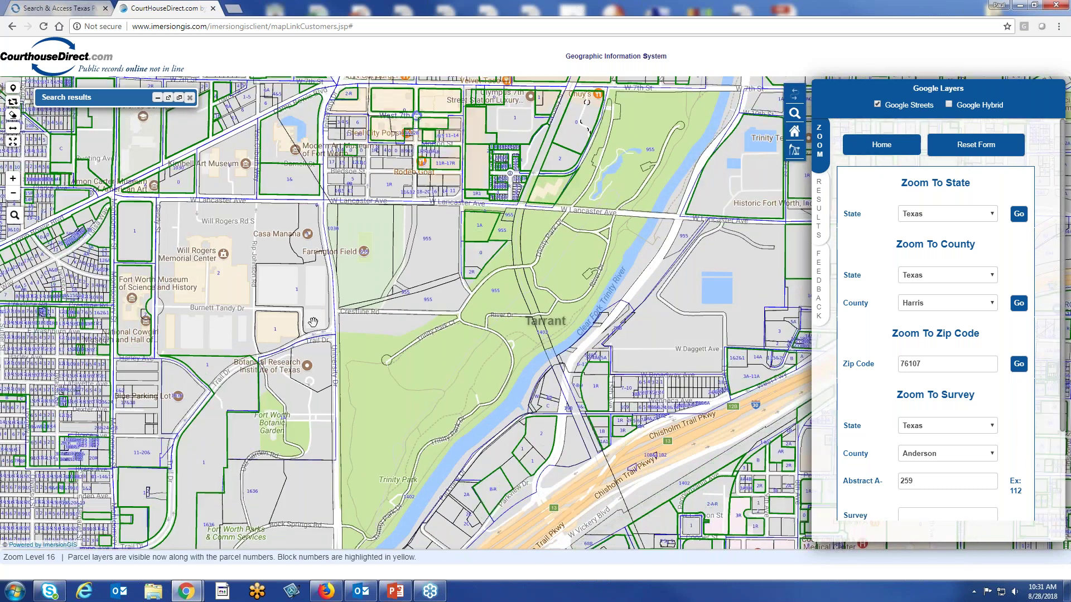
drag(433, 400, 694, 418)
drag(218, 259, 512, 302)
drag(433, 176, 513, 295)
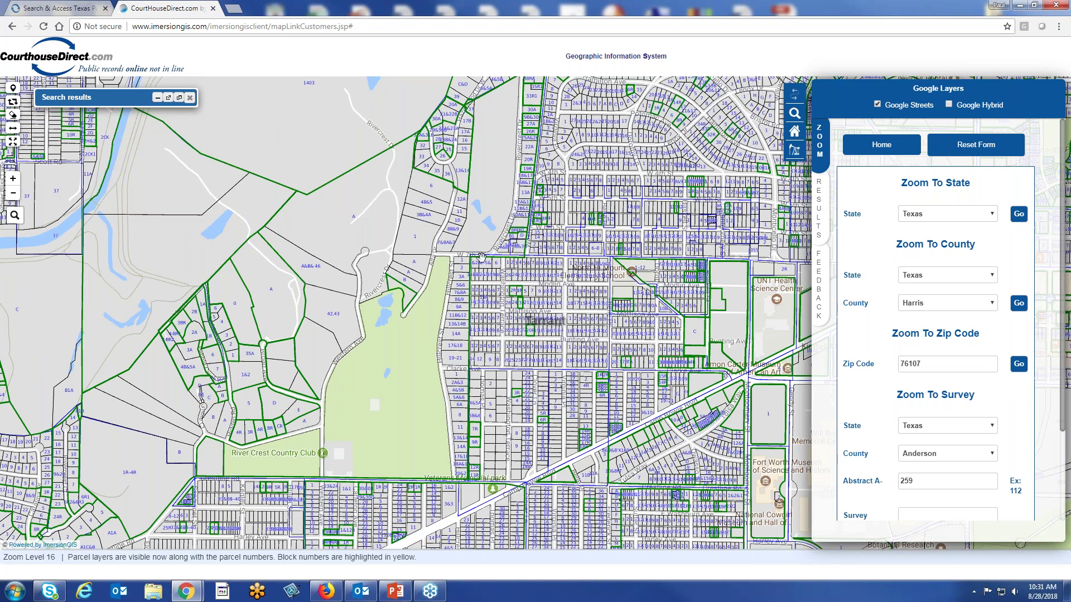
scroll(589, 332, up, 1)
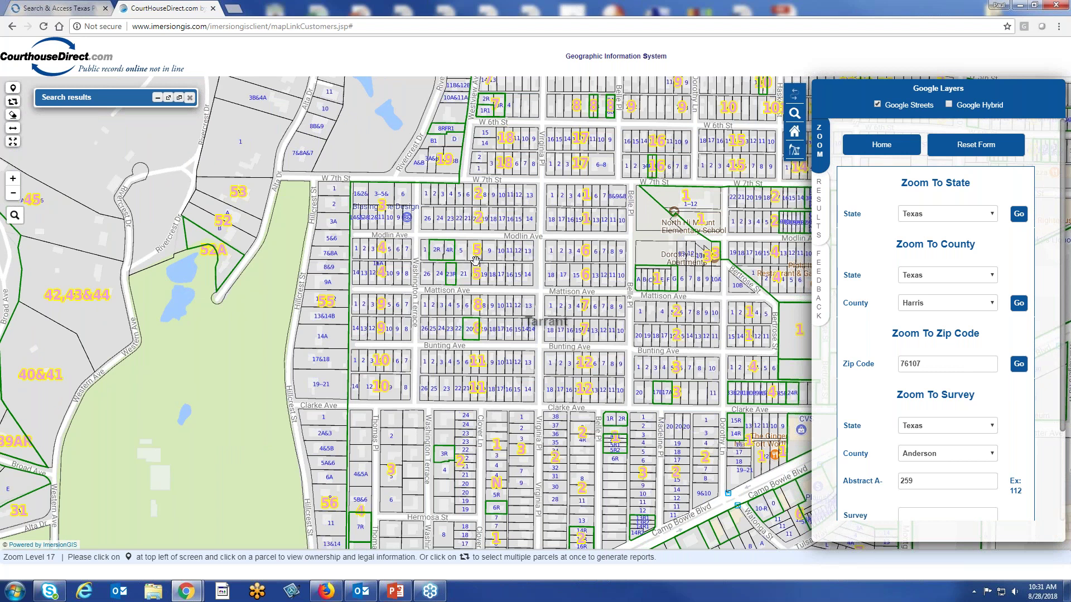
Step: View Modlin Ave lot 2R's parcel information and show its plat map MC CARTS ADDN TO HI MOUNT LTS 2R & 4R BLK 5 on the map
scroll(475, 260, up, 1)
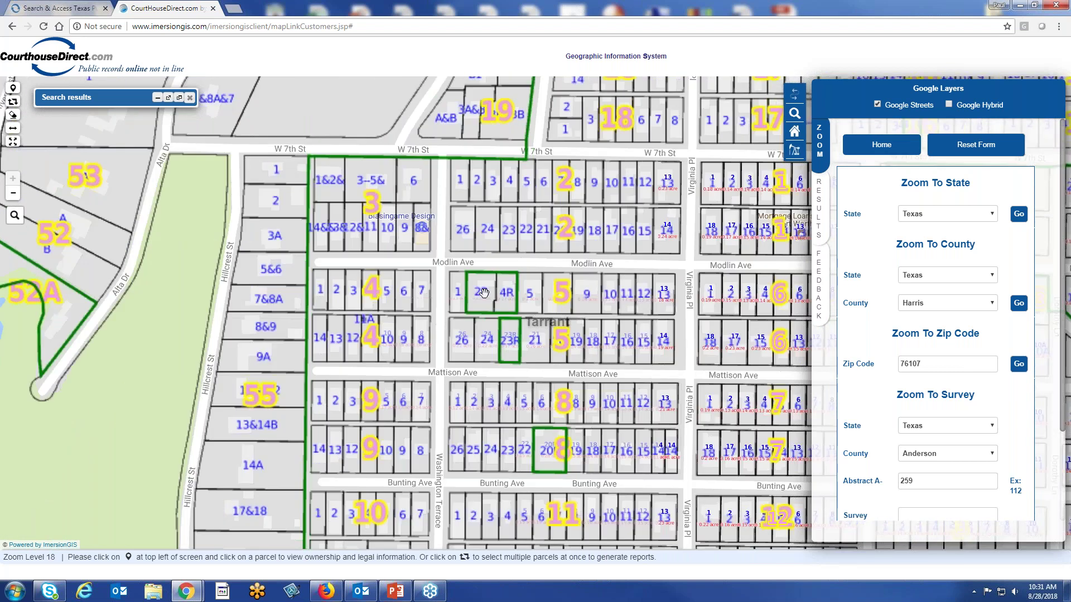
click(484, 293)
click(457, 204)
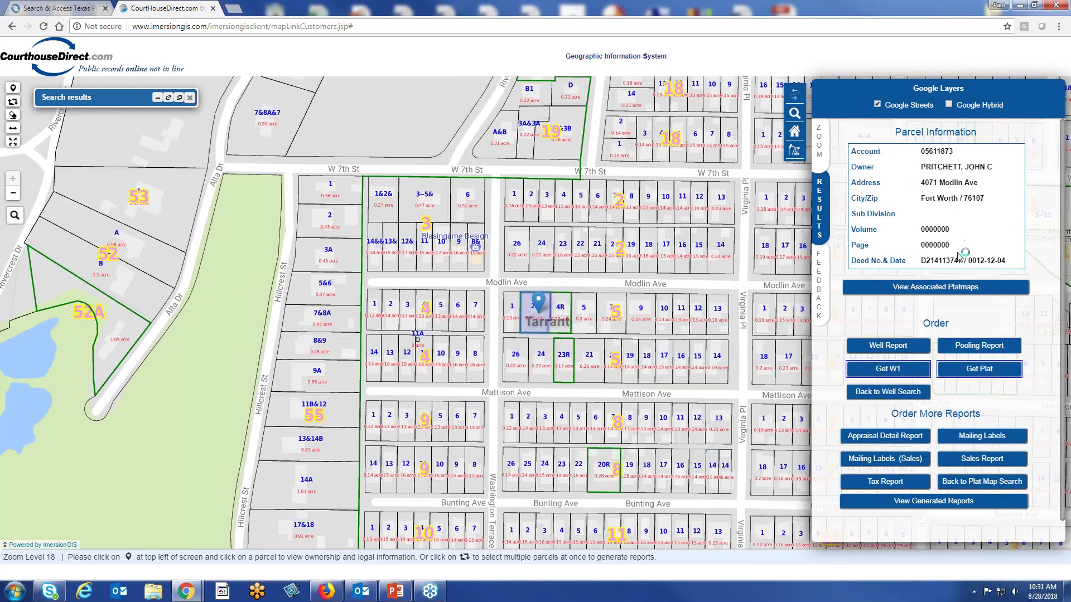
click(911, 294)
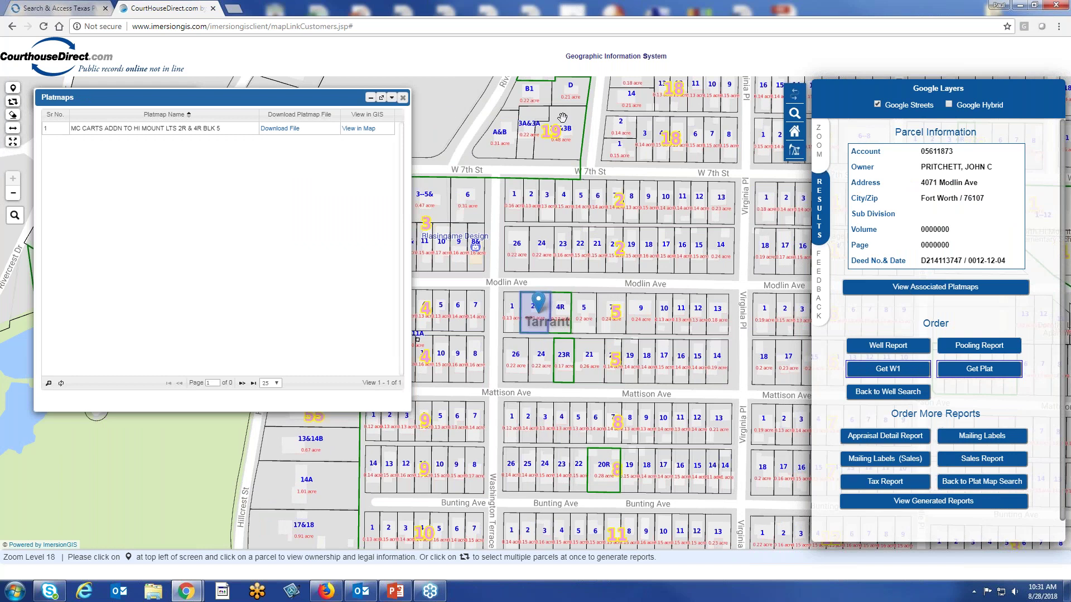
click(359, 129)
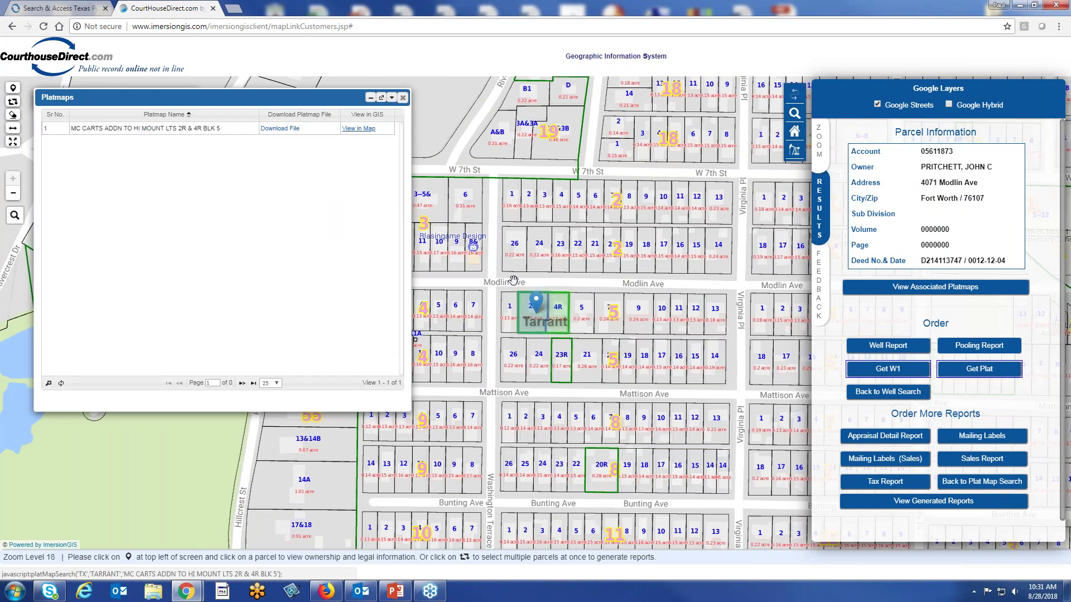
Step: Download lot 2R's plat file, examine the enlarged lot drawing up to the plat record heading, and close the file and the plat map list
click(282, 128)
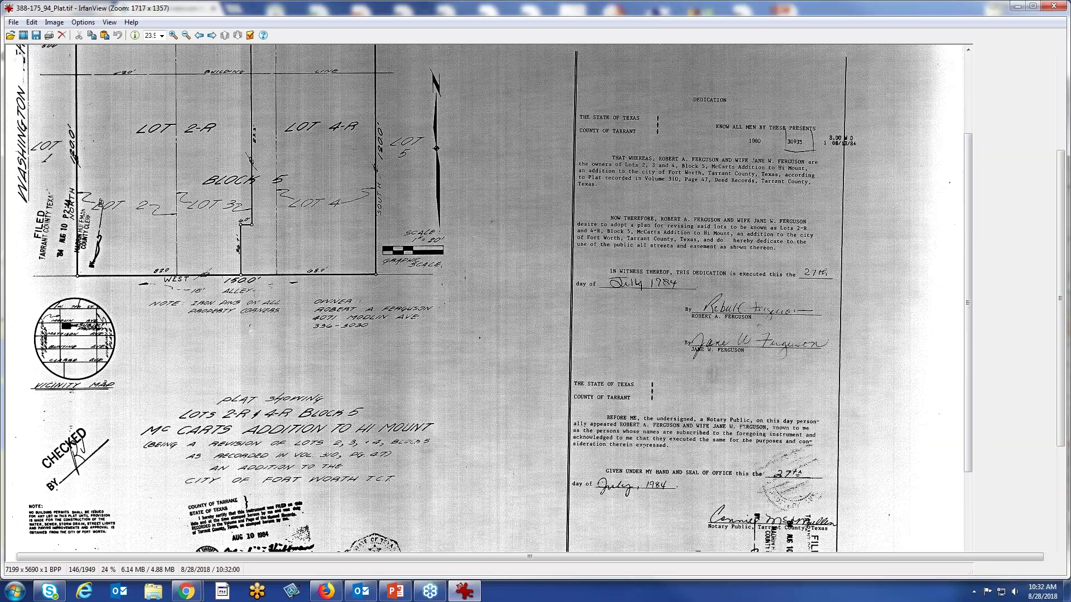
key(plus)
key(plus)
drag(287, 306, 361, 407)
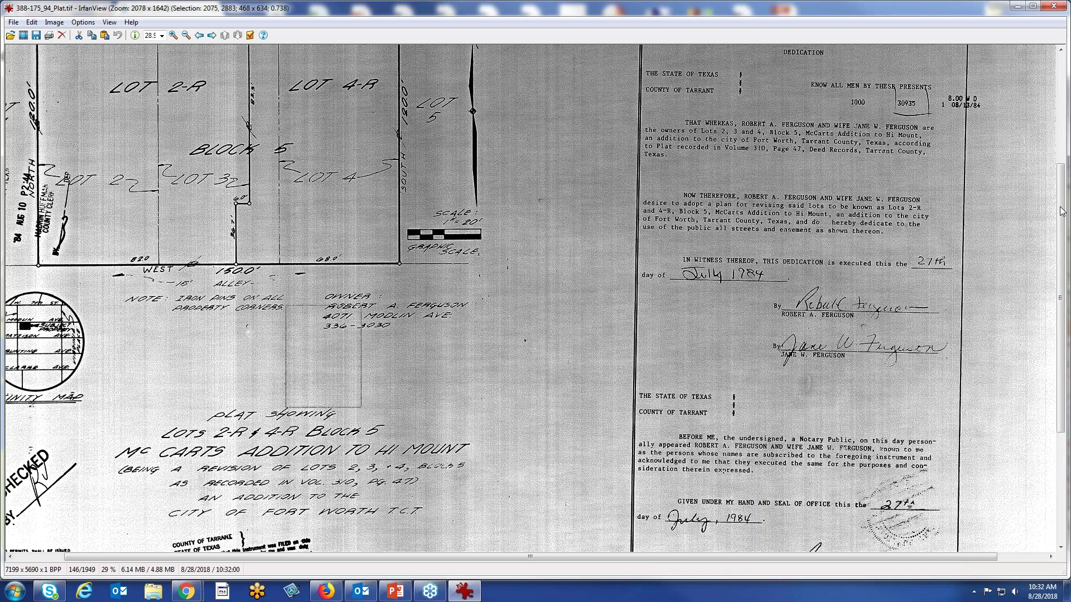
scroll(1044, 138, up, 3)
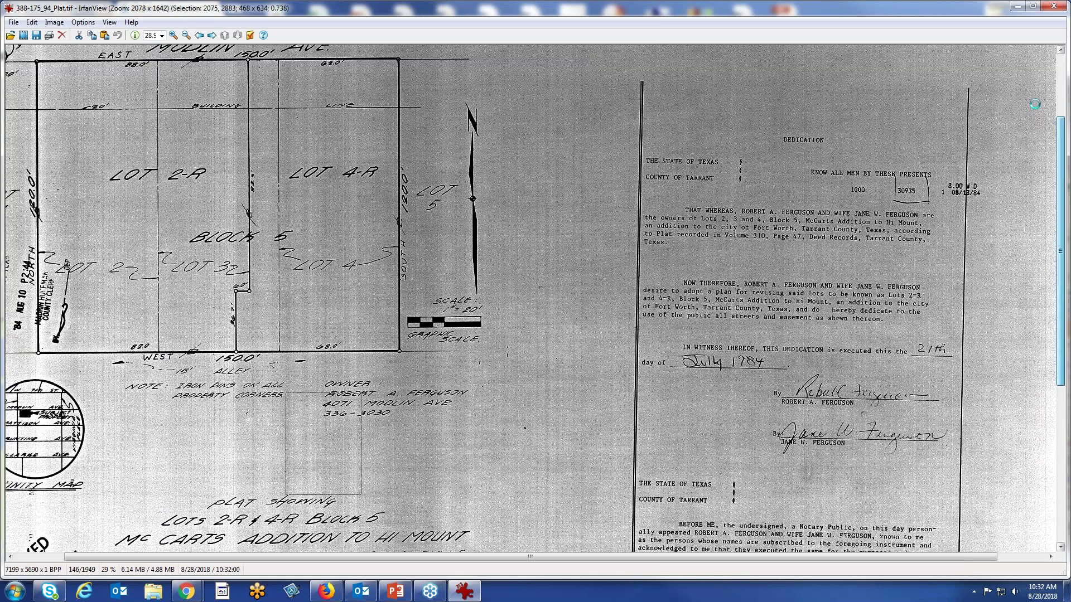
scroll(1034, 104, up, 3)
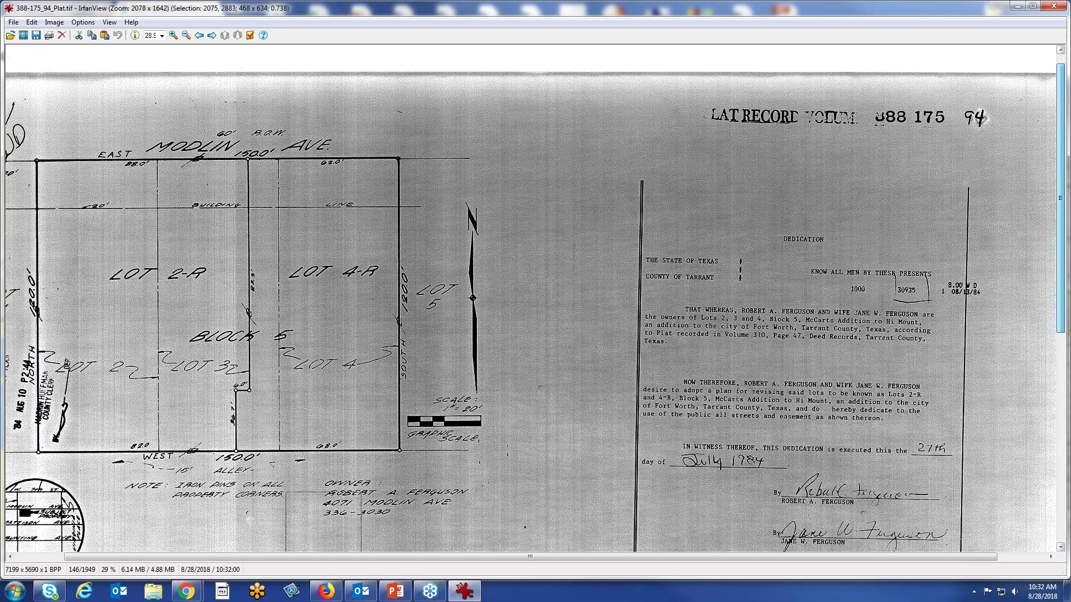
key(Escape)
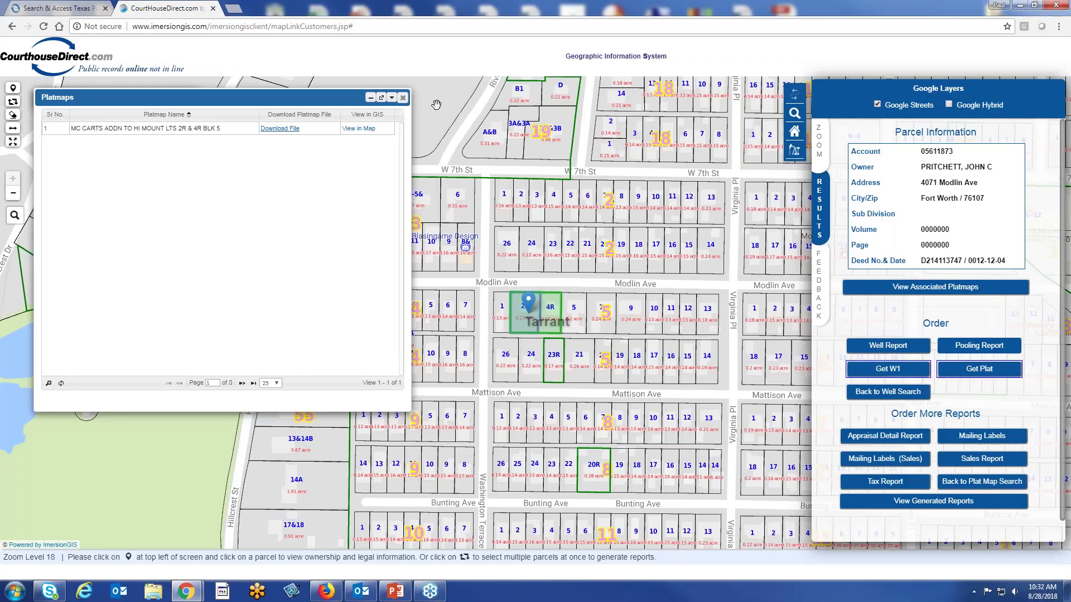
click(403, 98)
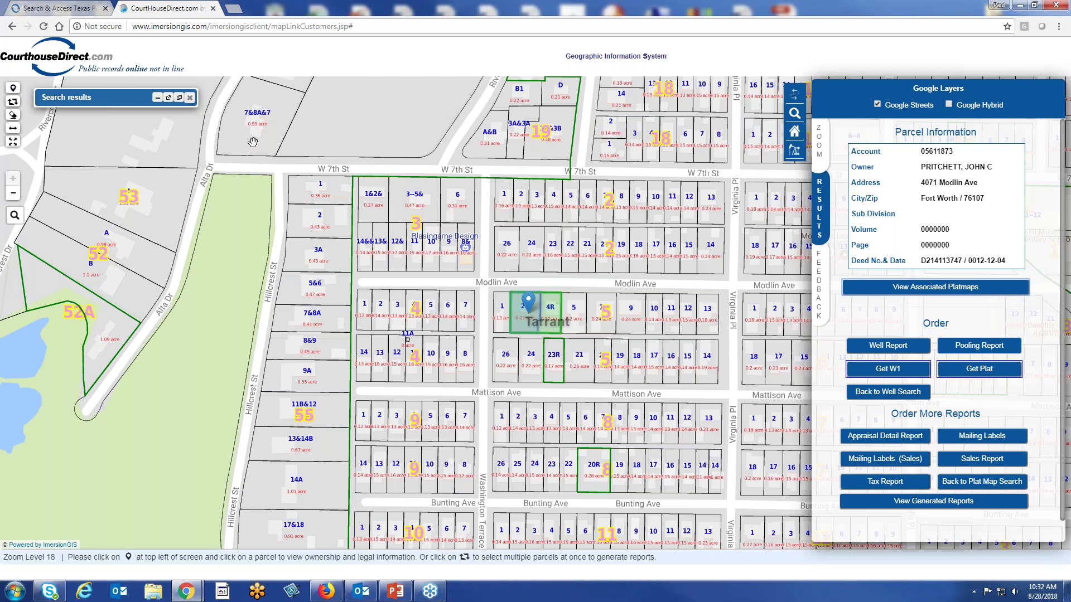
Step: Measure the length of block 53's northern boundary line from Rivercrest Dr to Alta Dr, and clear the measurement
drag(374, 223, 623, 437)
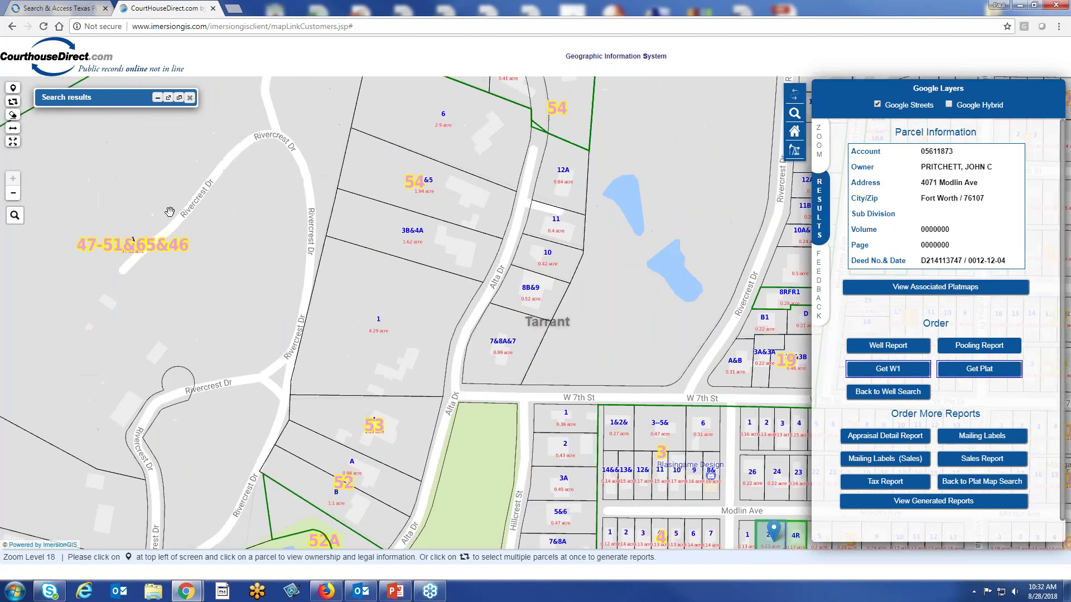
click(190, 97)
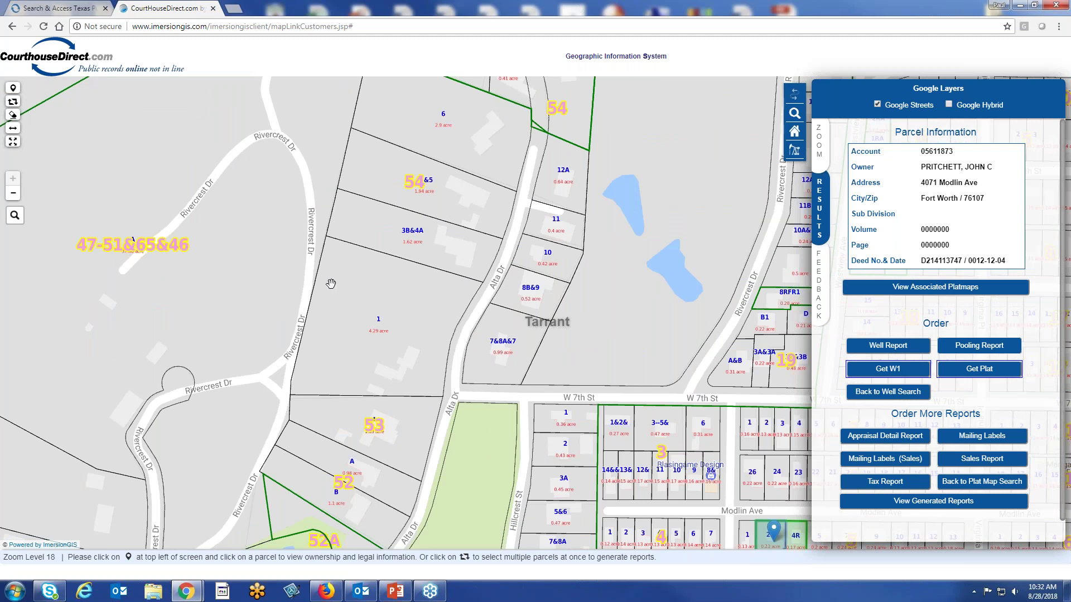
drag(333, 289, 312, 279)
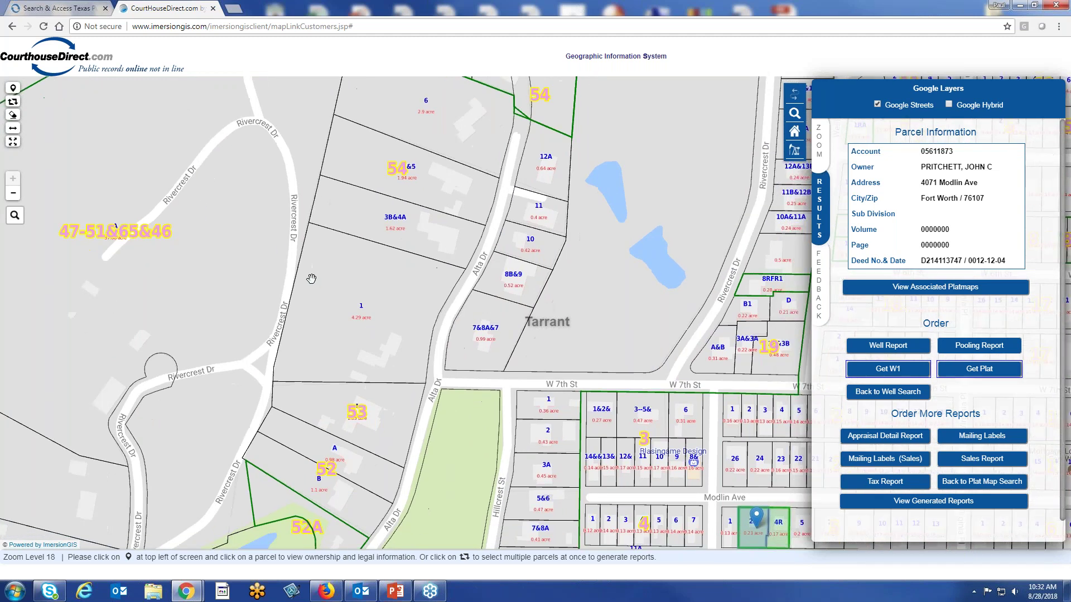
click(13, 131)
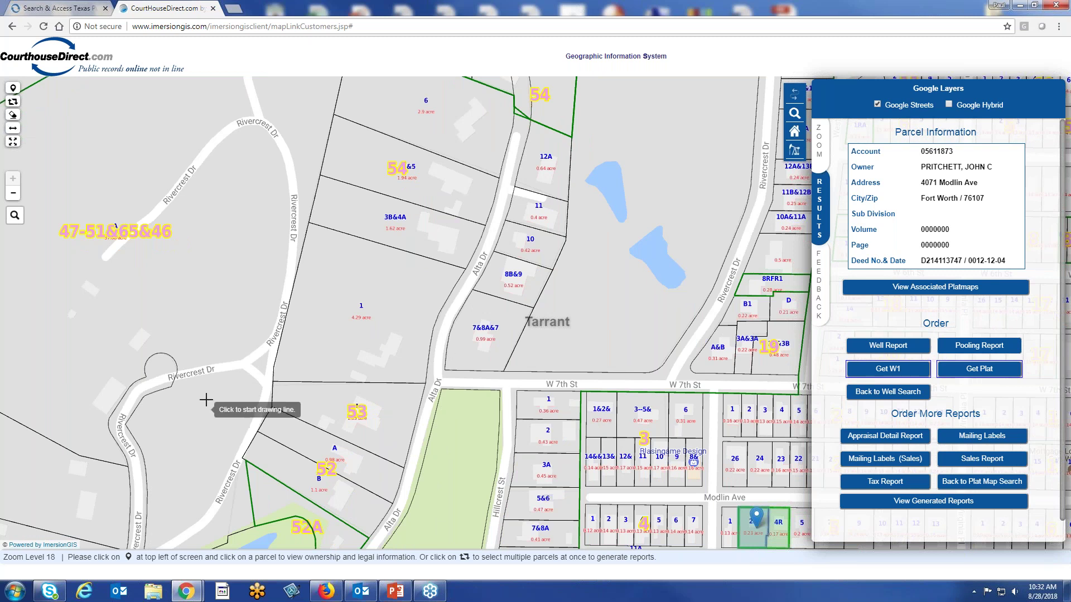
click(273, 382)
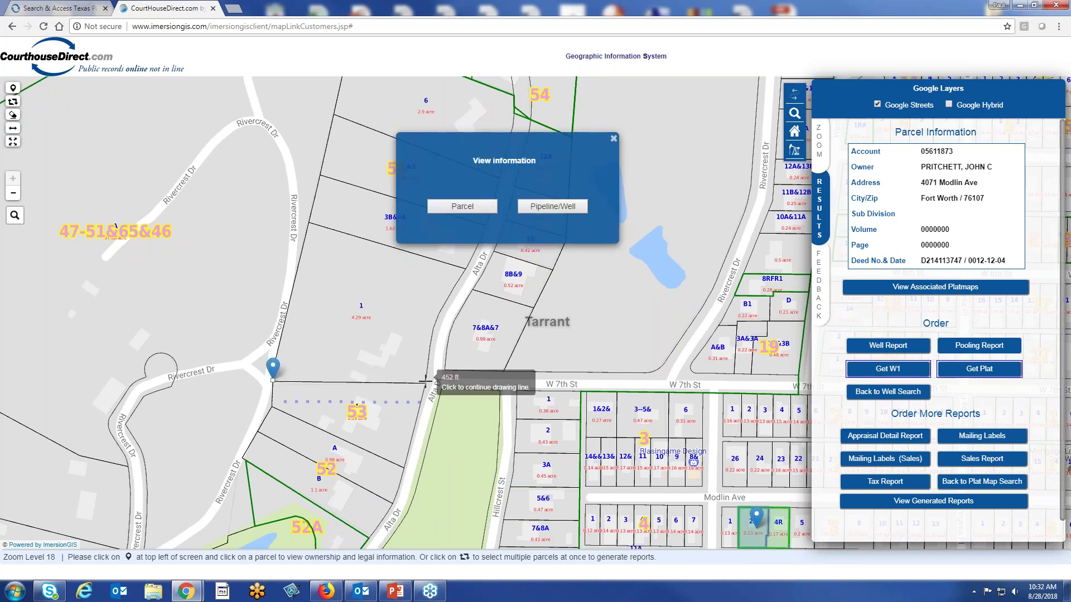
click(425, 382)
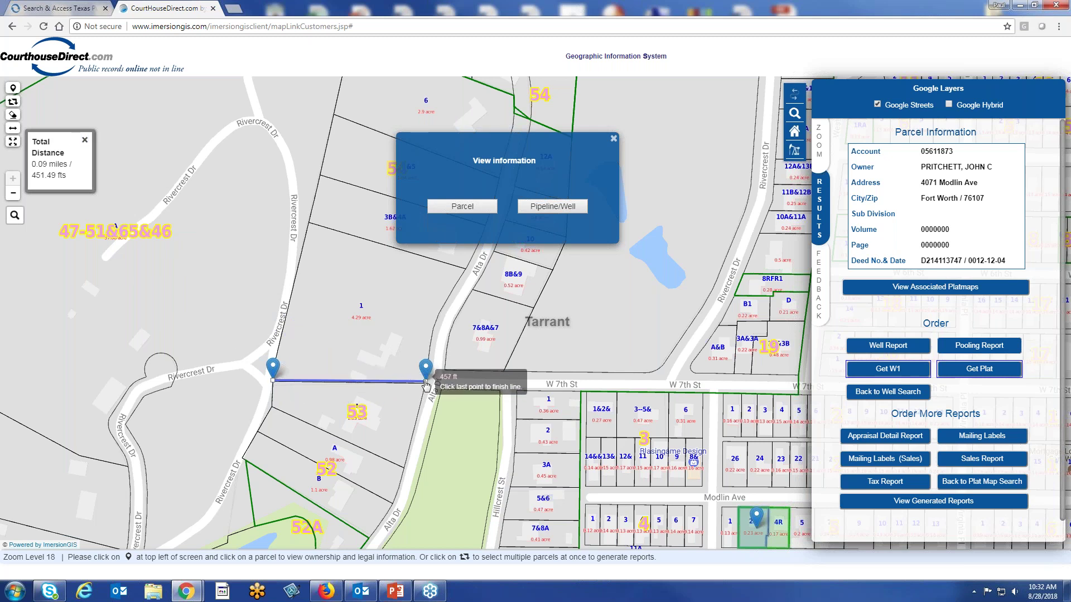
click(85, 140)
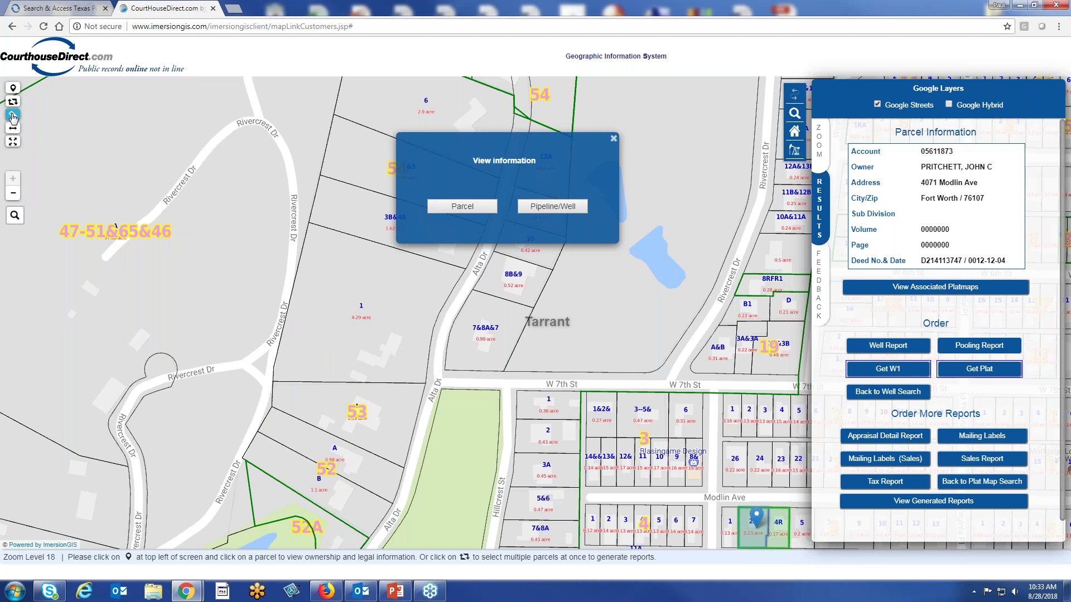
Step: Measure the area of the block 54 parcel north of lot 3B&4A by tracing its four corners, and clear the measurement
click(13, 142)
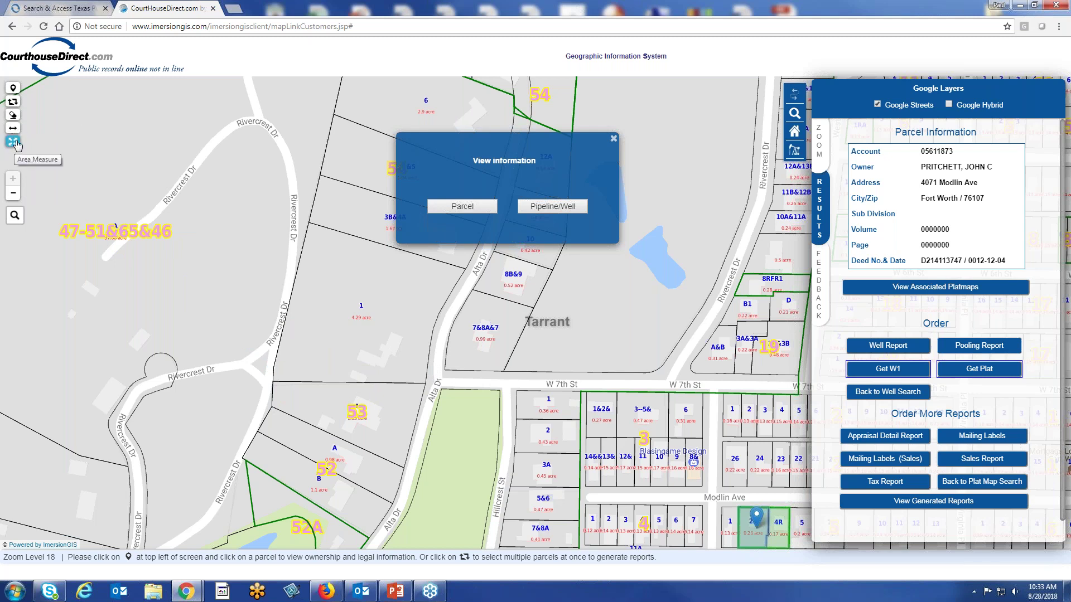
click(614, 139)
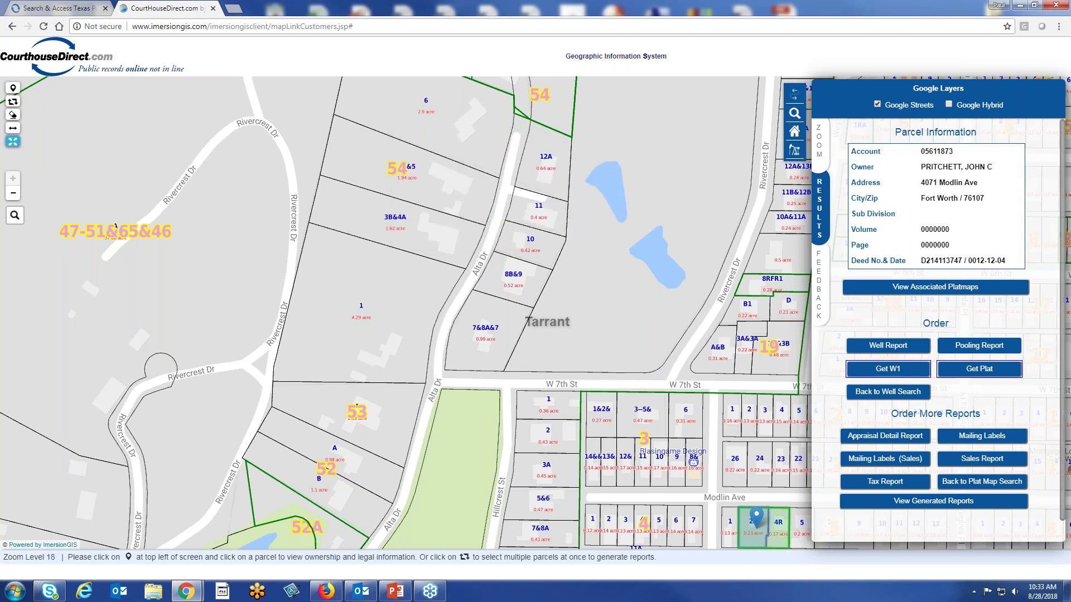
click(13, 143)
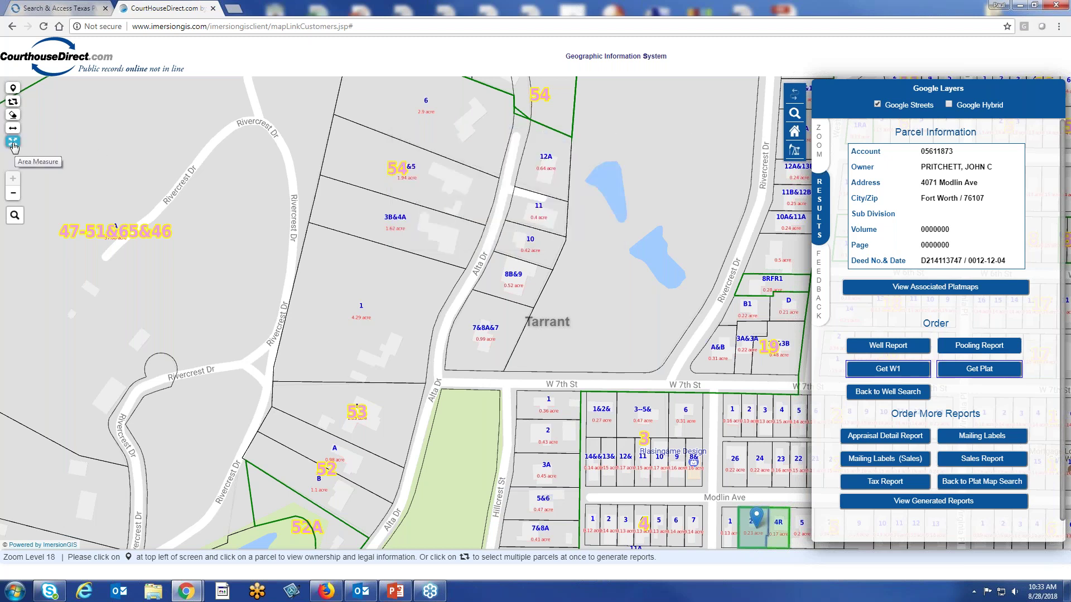
click(335, 114)
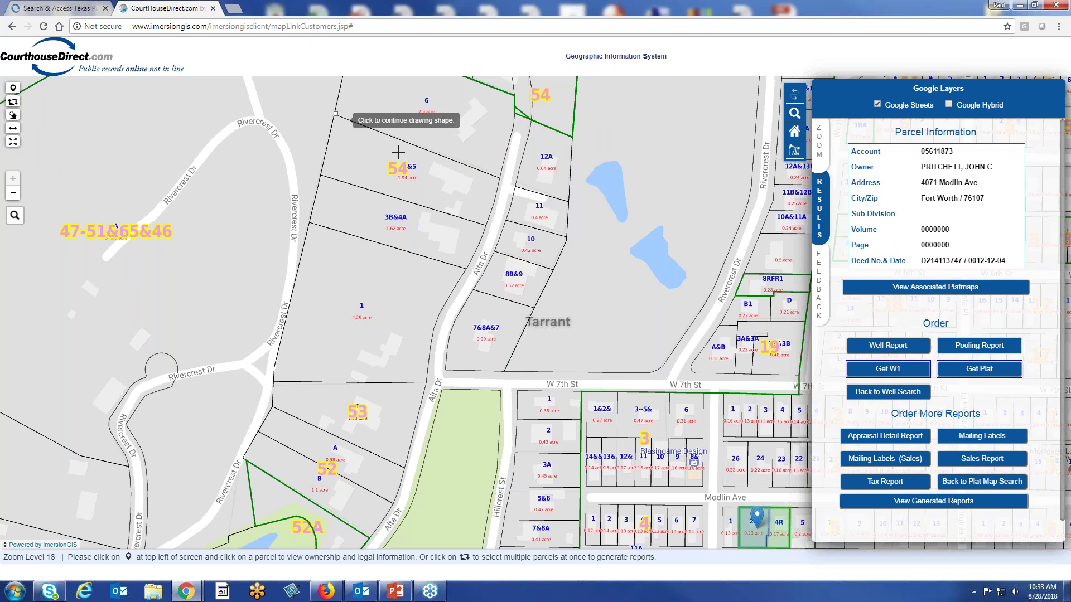
double_click(501, 180)
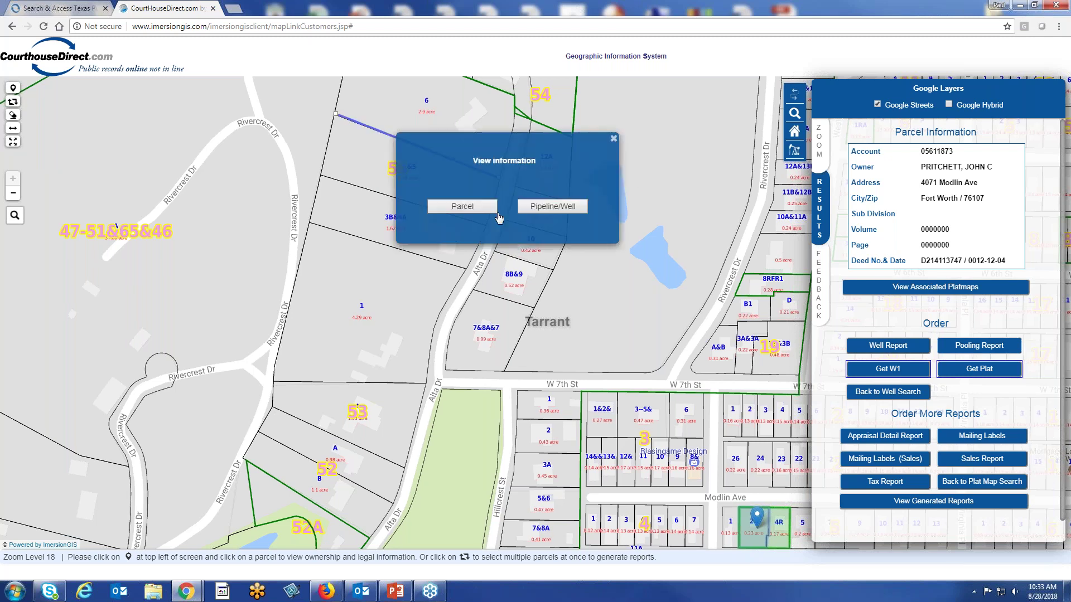
click(614, 138)
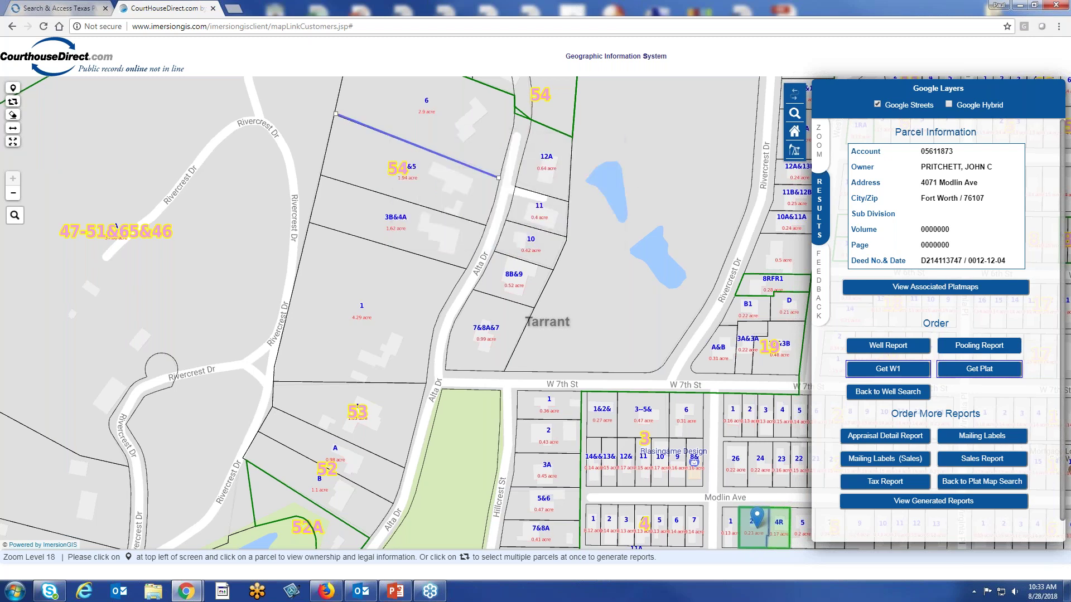
double_click(485, 220)
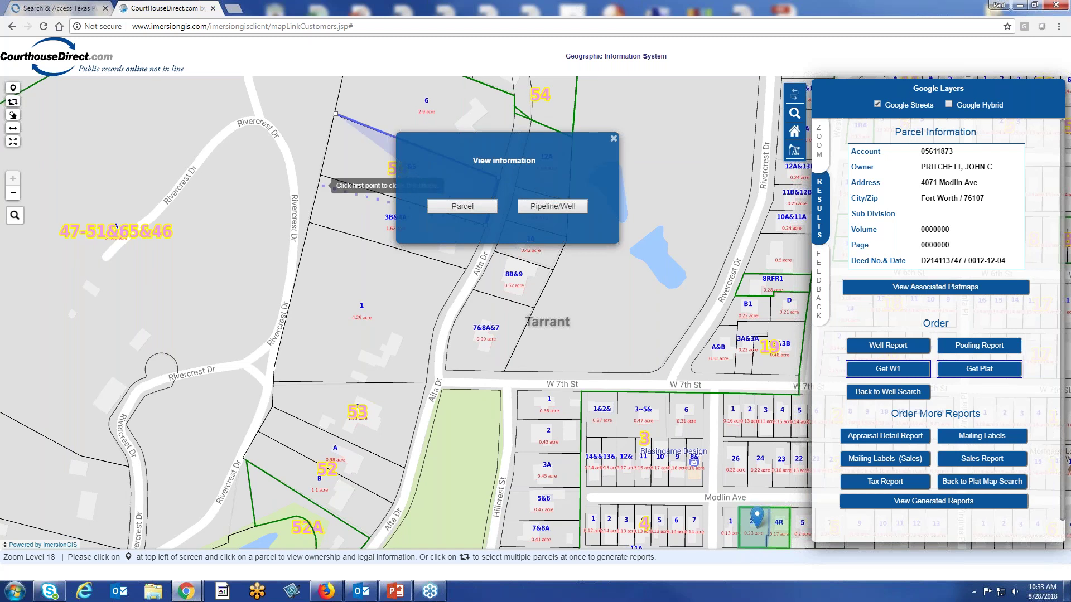
click(320, 175)
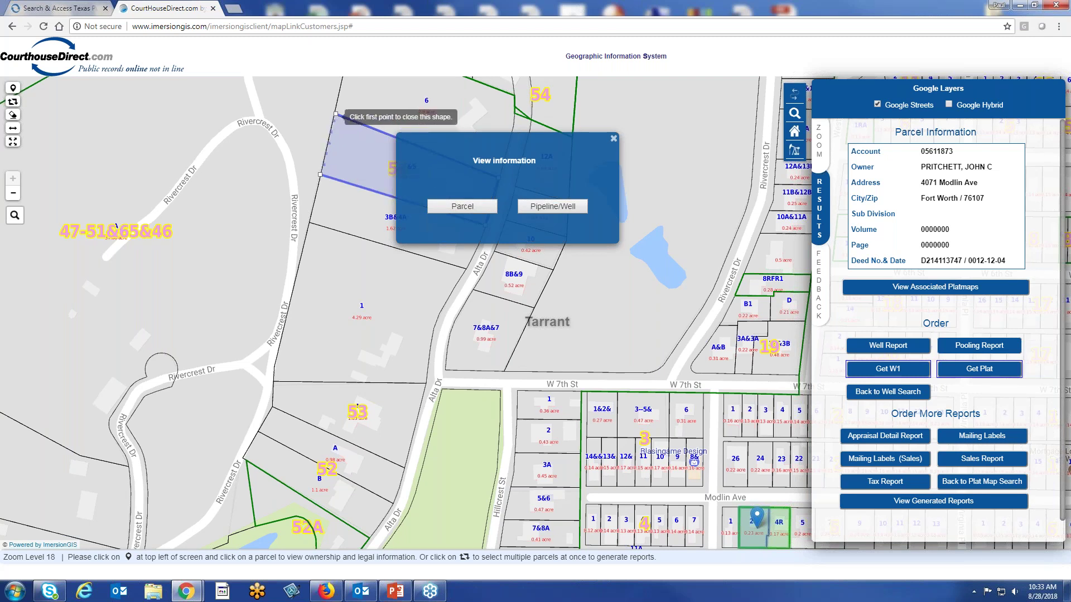
click(336, 115)
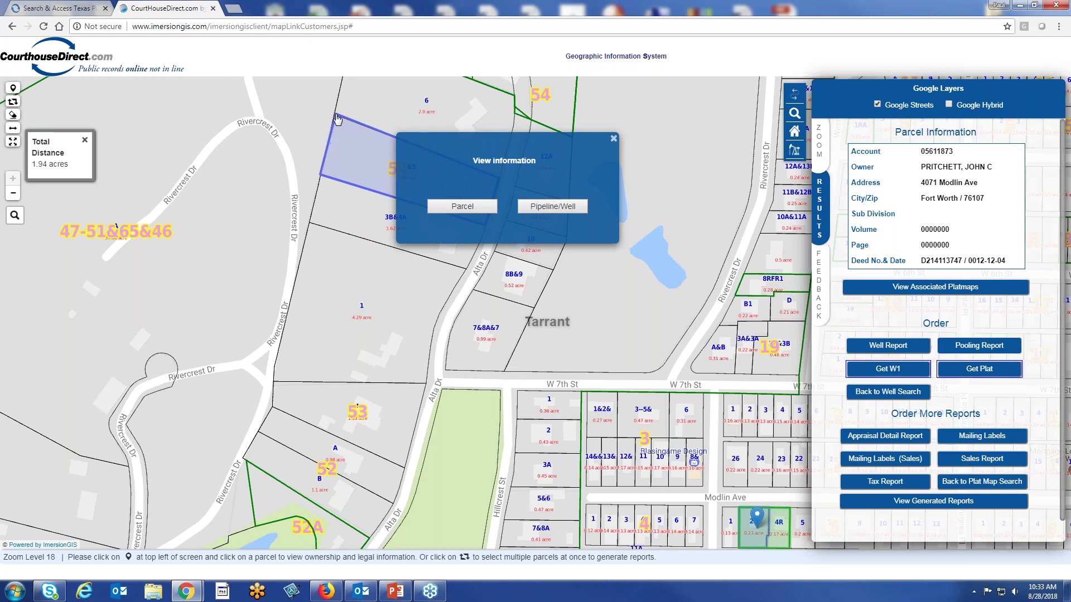
click(614, 139)
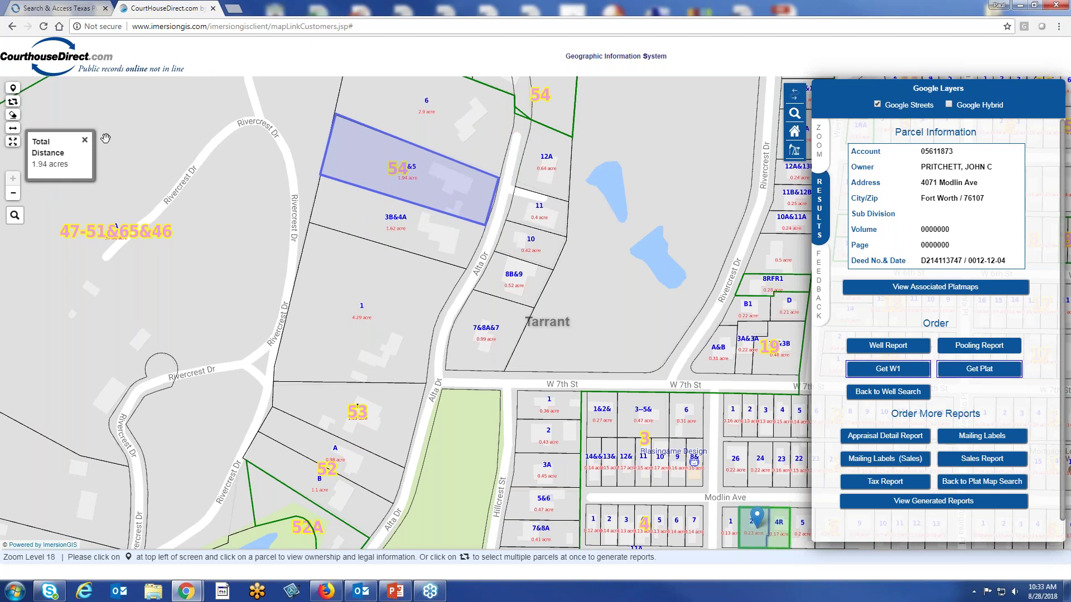
click(84, 141)
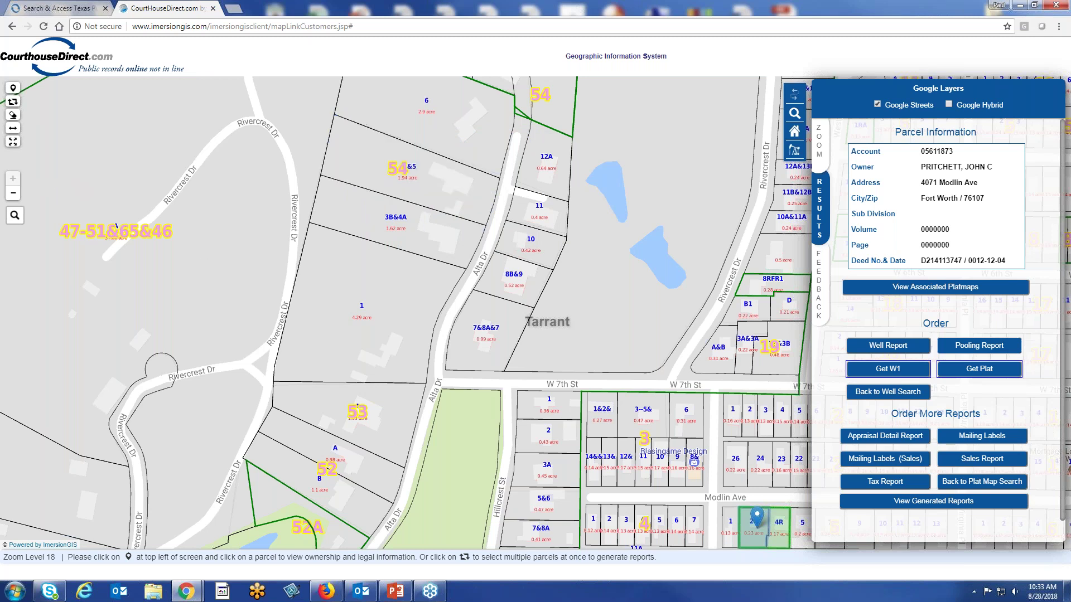
Step: Try to search the map for the downtown Houston hotel's Main Street address, giving the street without its suffix plus city and state
drag(381, 224, 360, 293)
drag(458, 365, 561, 354)
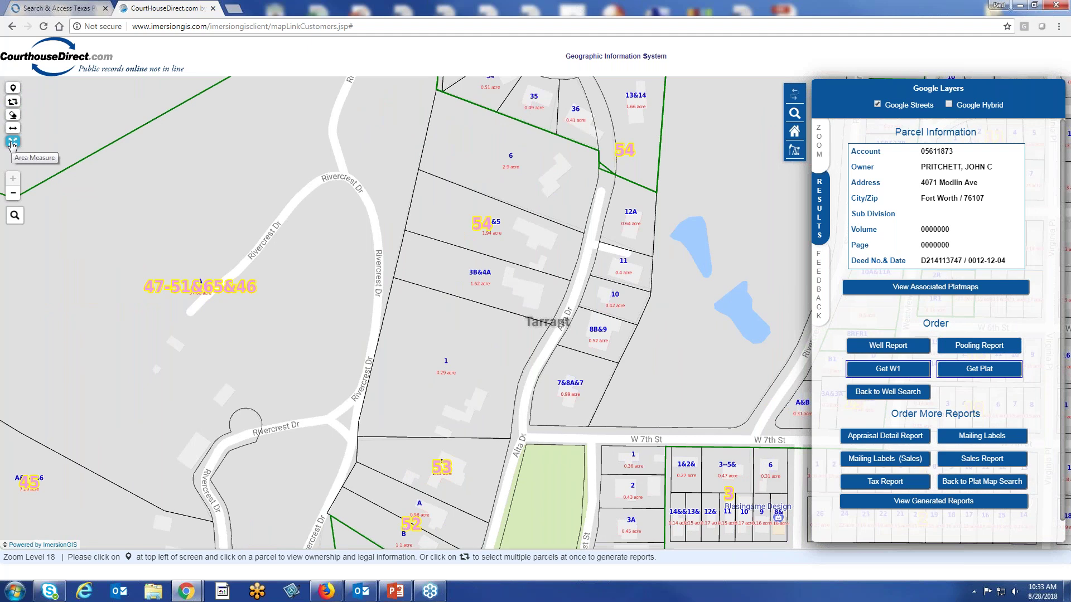
click(12, 195)
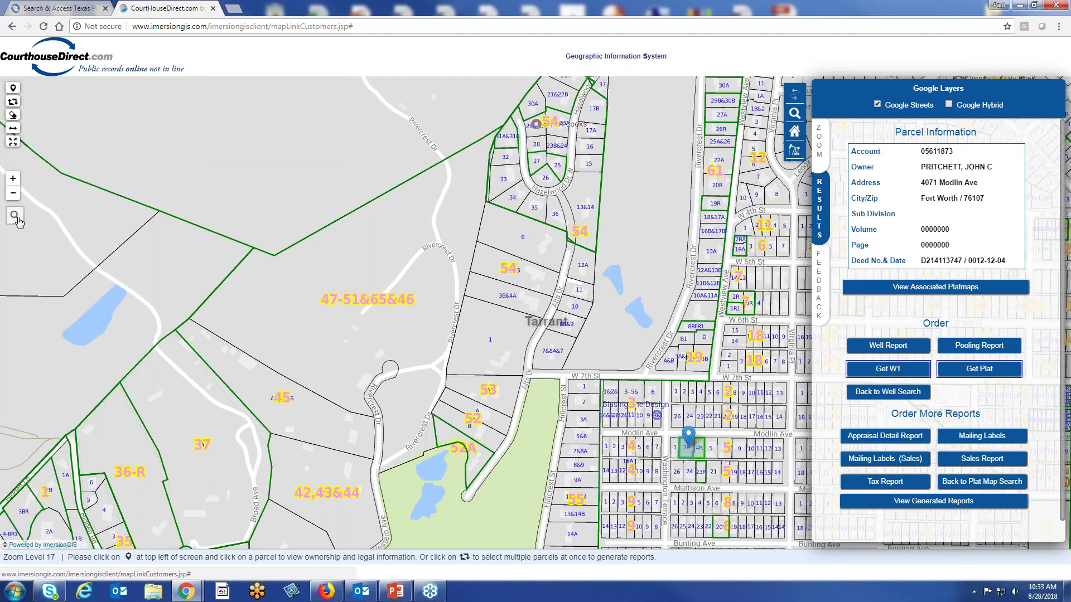
click(15, 216)
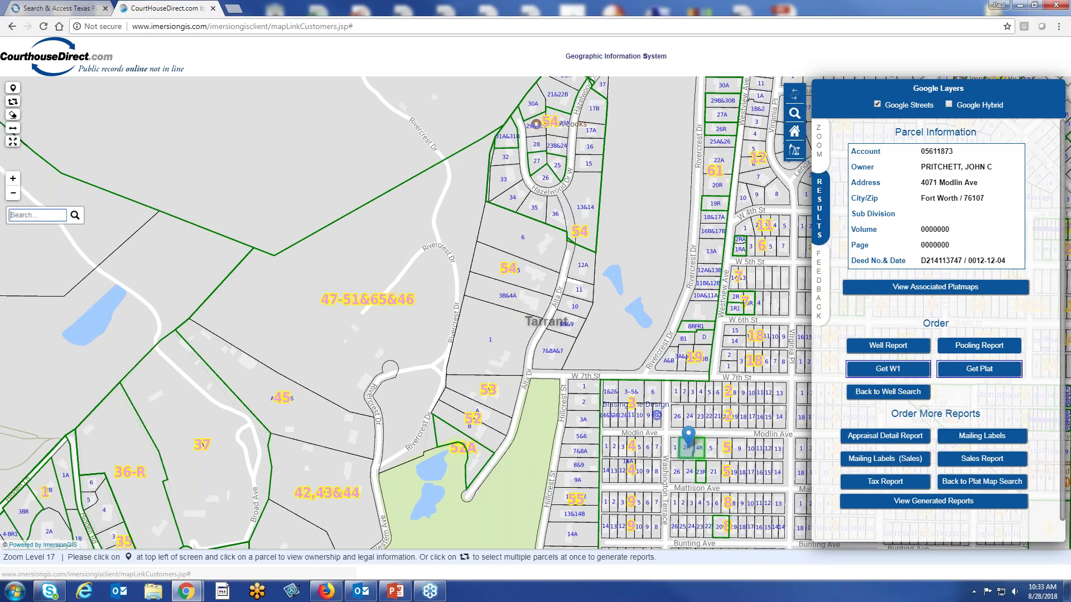
text(806)
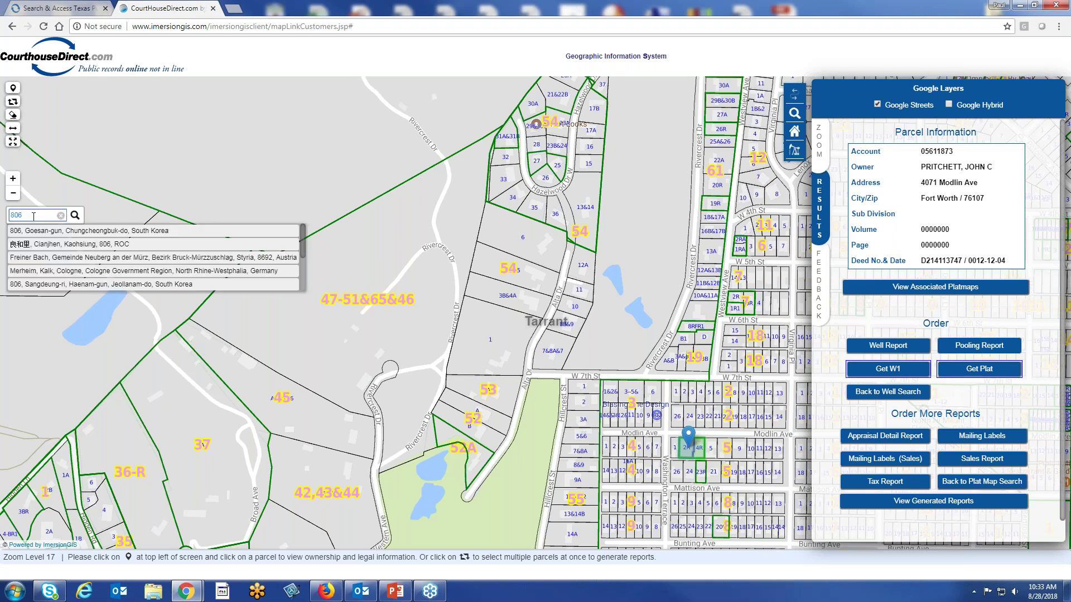
text( mainb)
key(BackSpace)
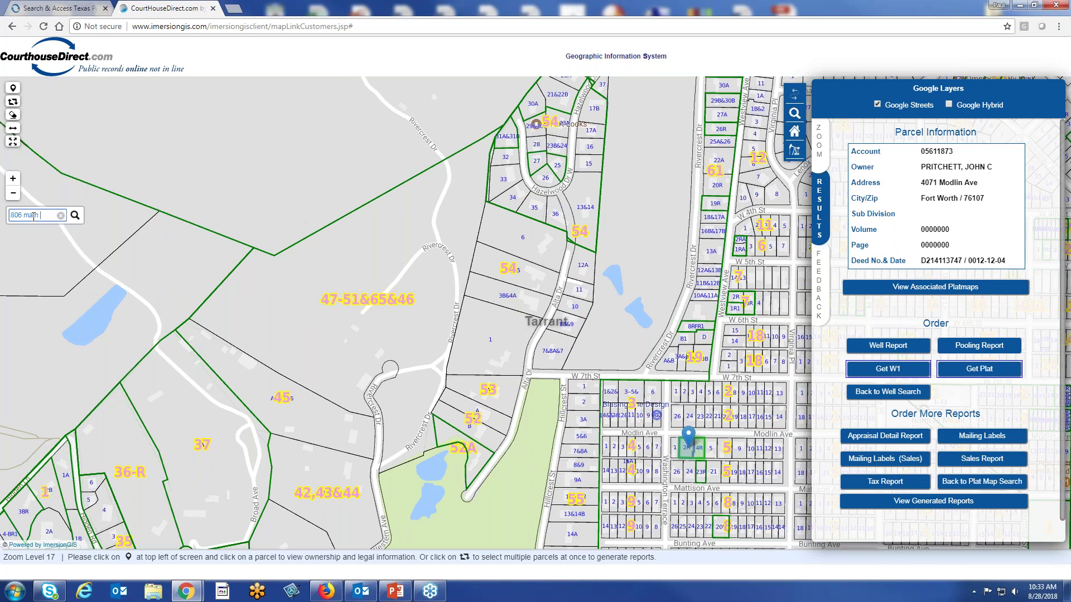
text(houston)
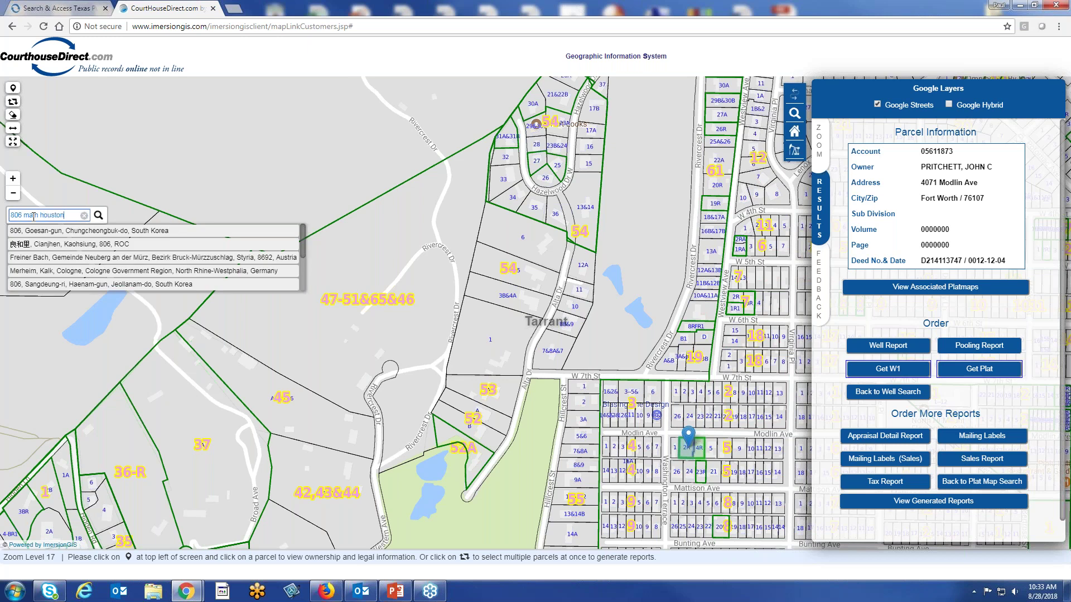
text( texas)
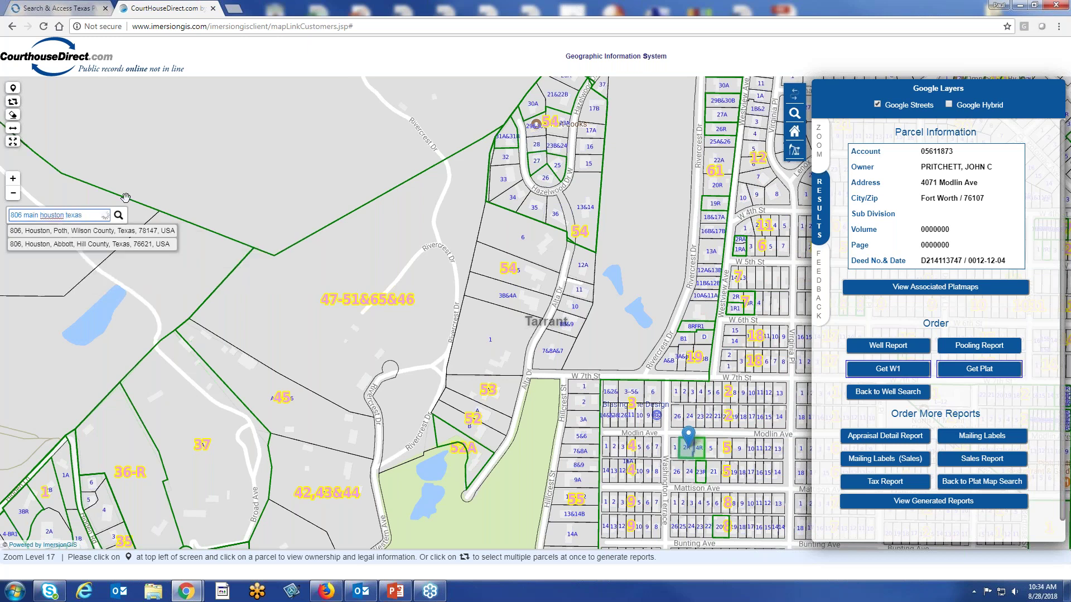
click(127, 214)
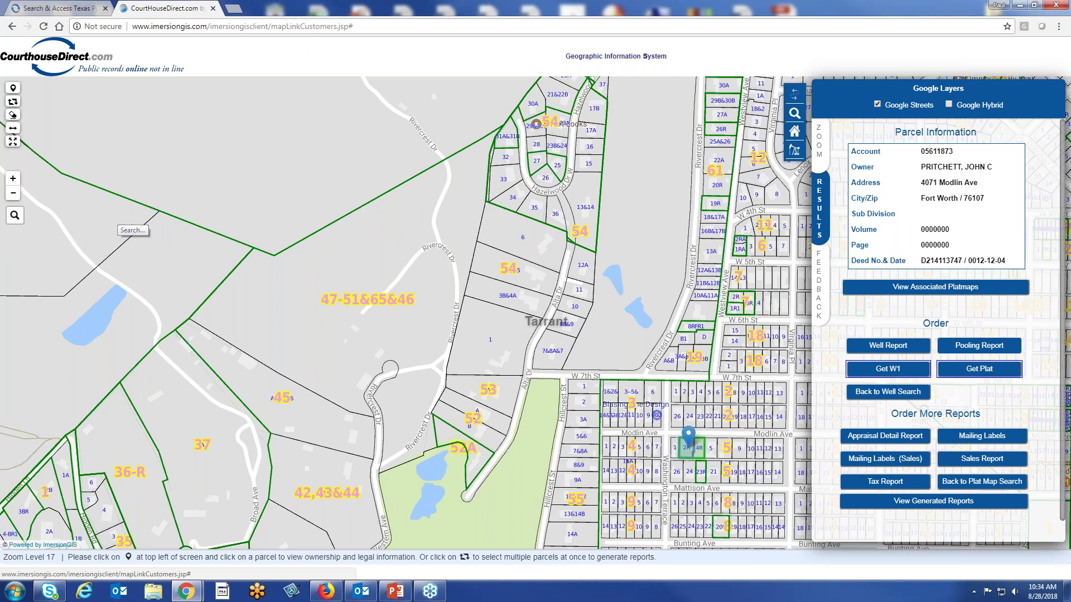
Step: Search the map for the hotel's full Main Street, Houston, Texas address and go to the JW Marriott Houston Downtown match
click(14, 218)
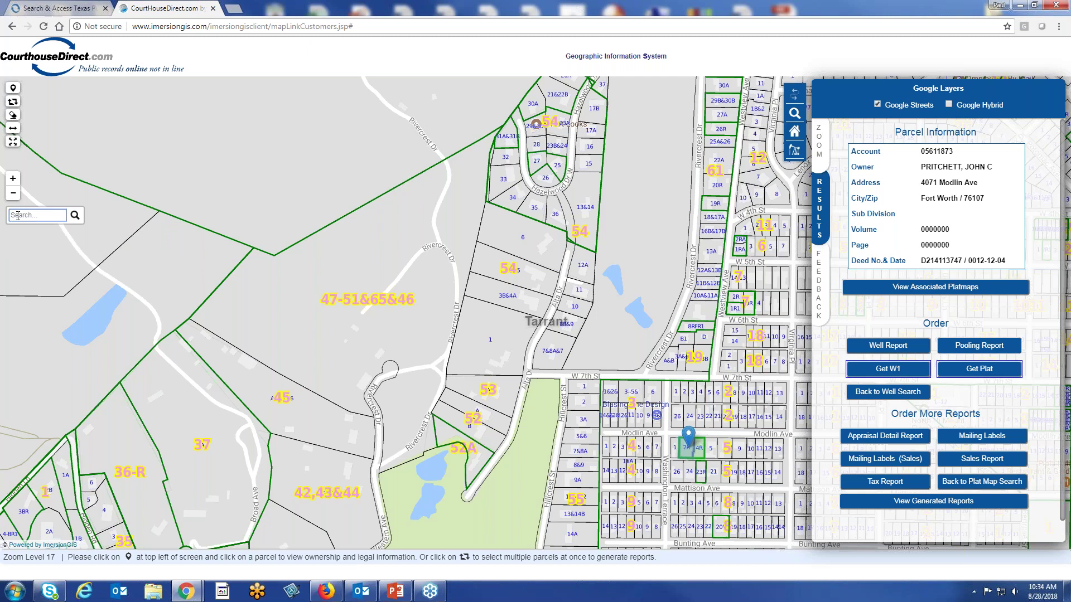
text(806)
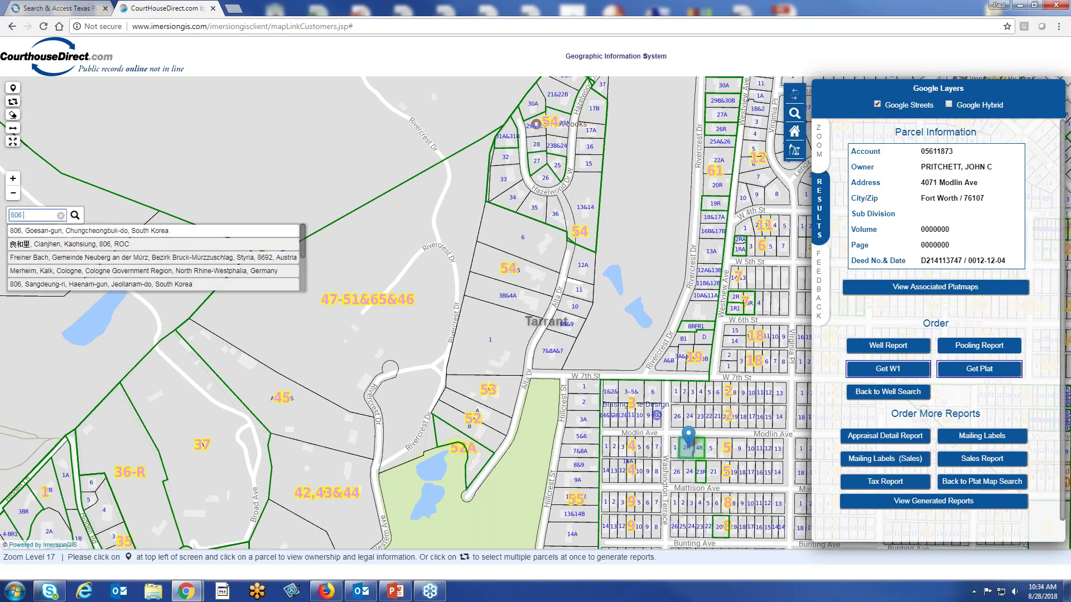
text(Main Street, Houston, Txas)
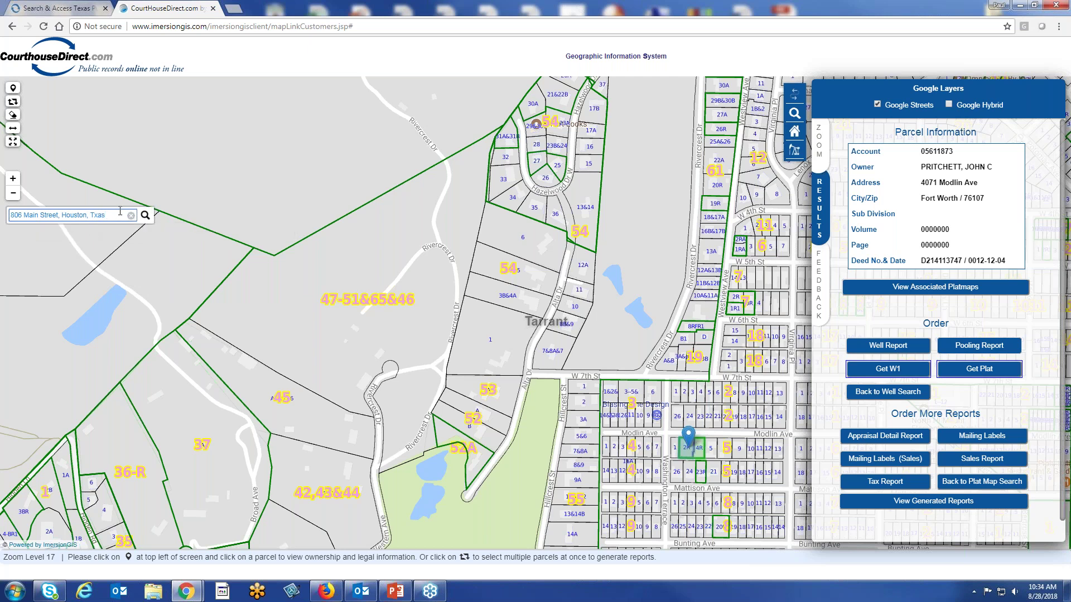
key(BackSpace)
key(BackSpace)
key(BackSpace)
key(BackSpace)
text(Texas)
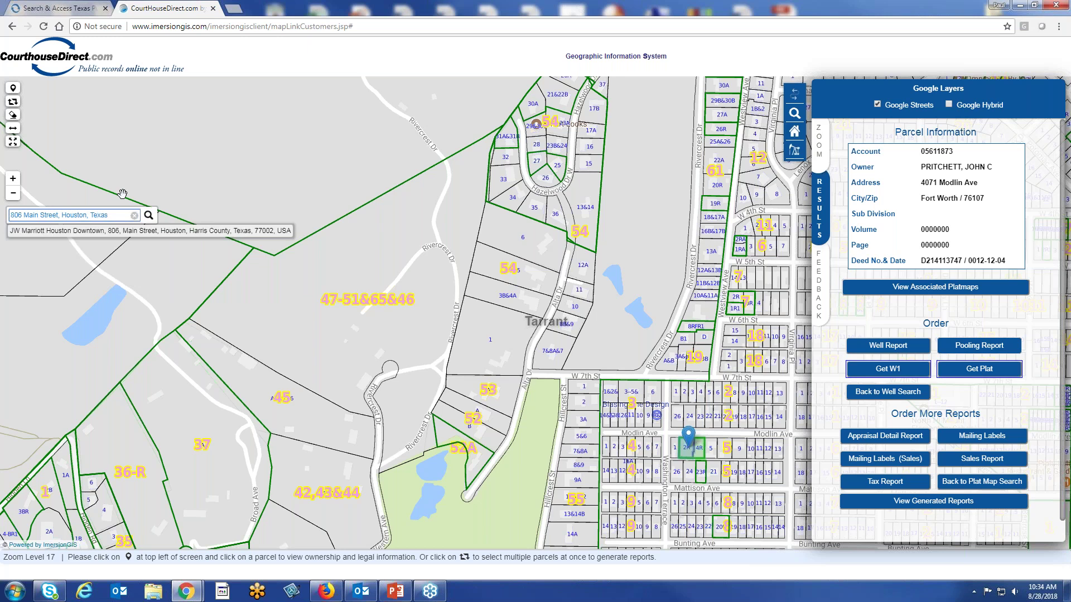
click(125, 233)
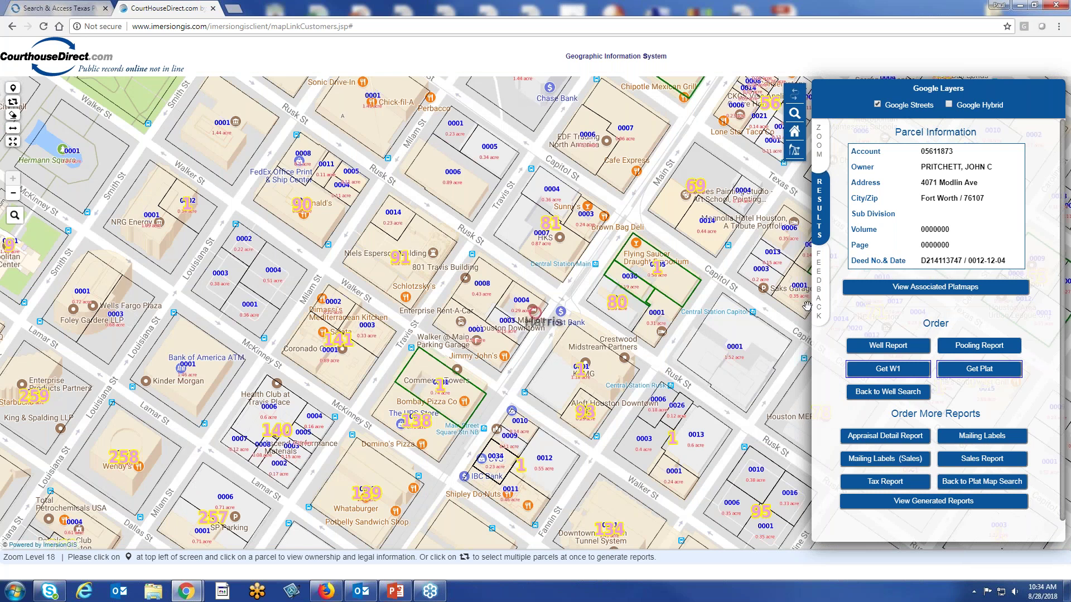
Step: View the parcel information for the JW Marriott Houston Downtown lot, check its associated plat maps, and close the list
click(512, 306)
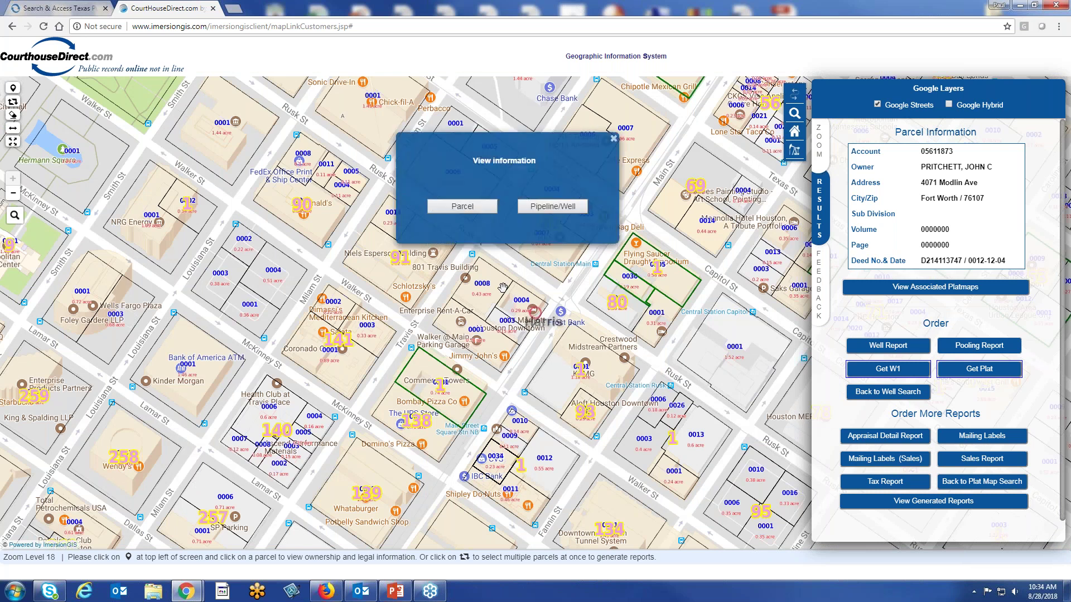
click(460, 208)
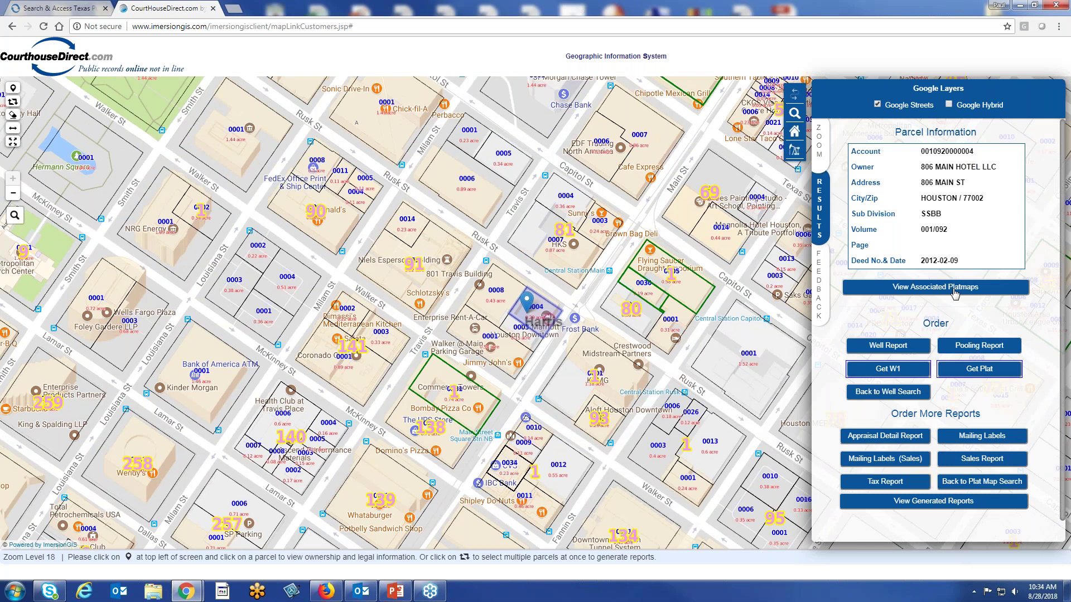
click(955, 290)
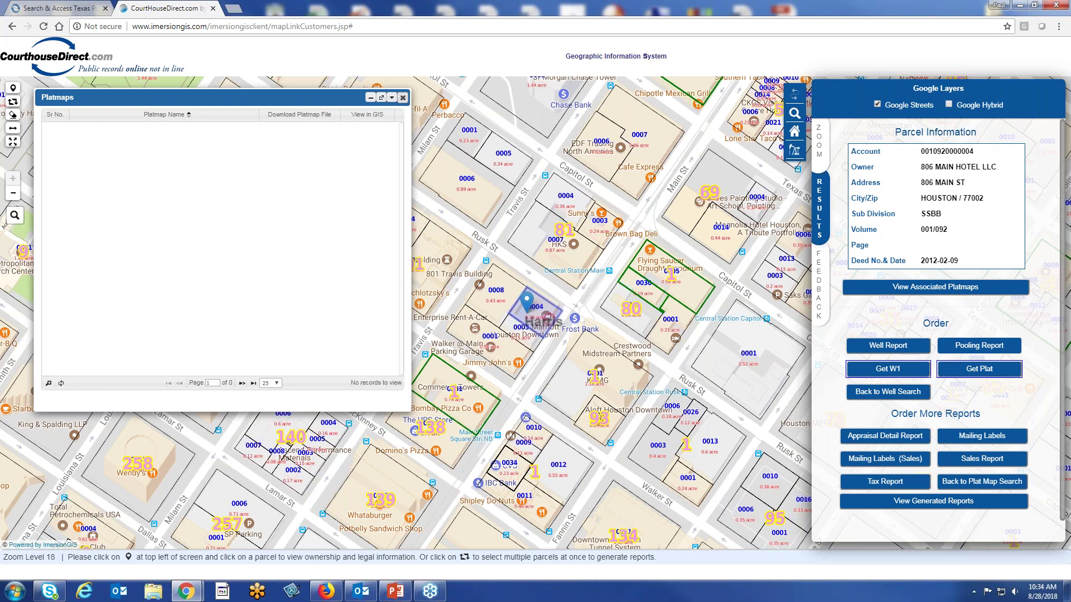
click(404, 97)
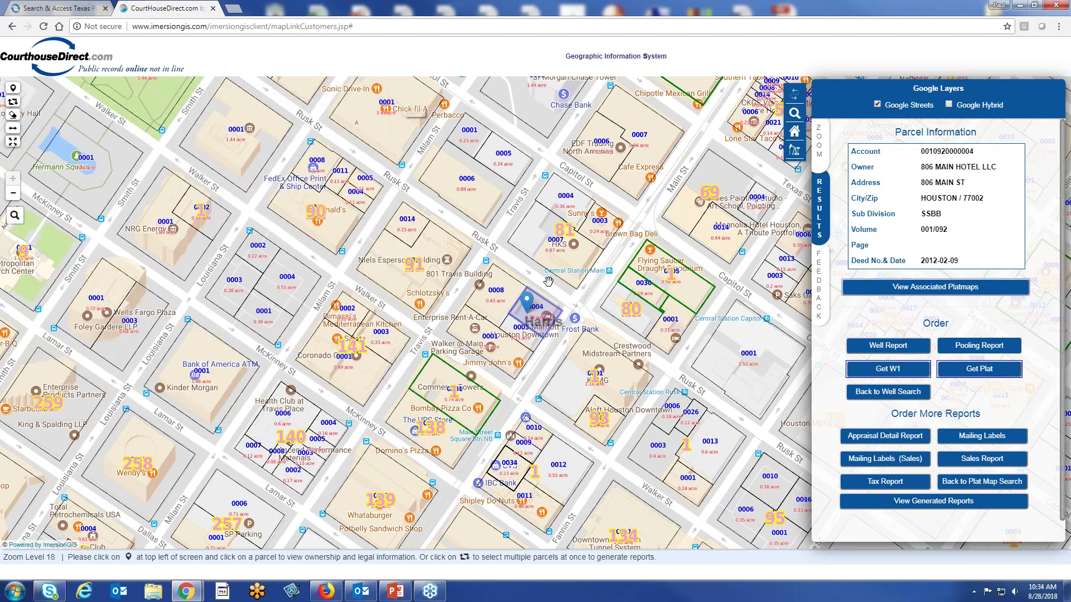
Step: View the parcel information for the green-outlined Commerce Towers parcel in block 138, southwest of the marked hotel parcel
scroll(629, 379, down, 1)
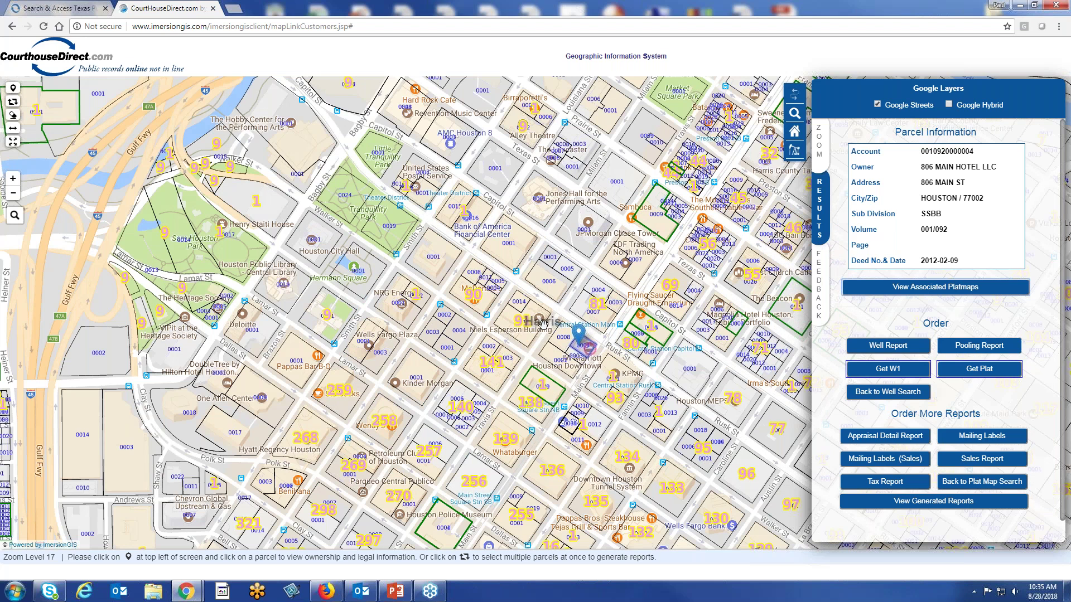
drag(591, 353, 540, 344)
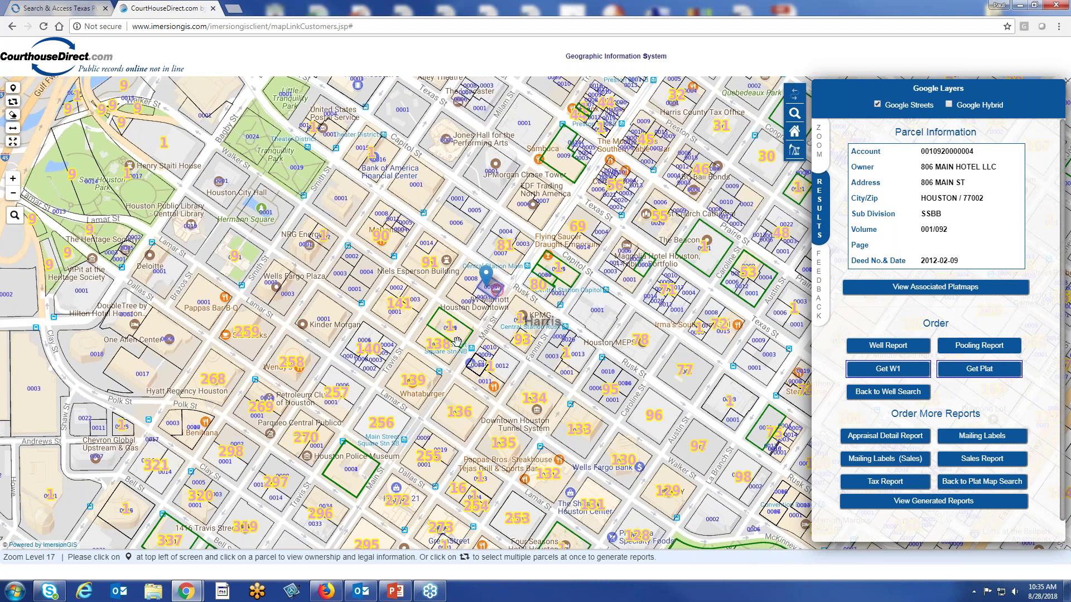
click(457, 340)
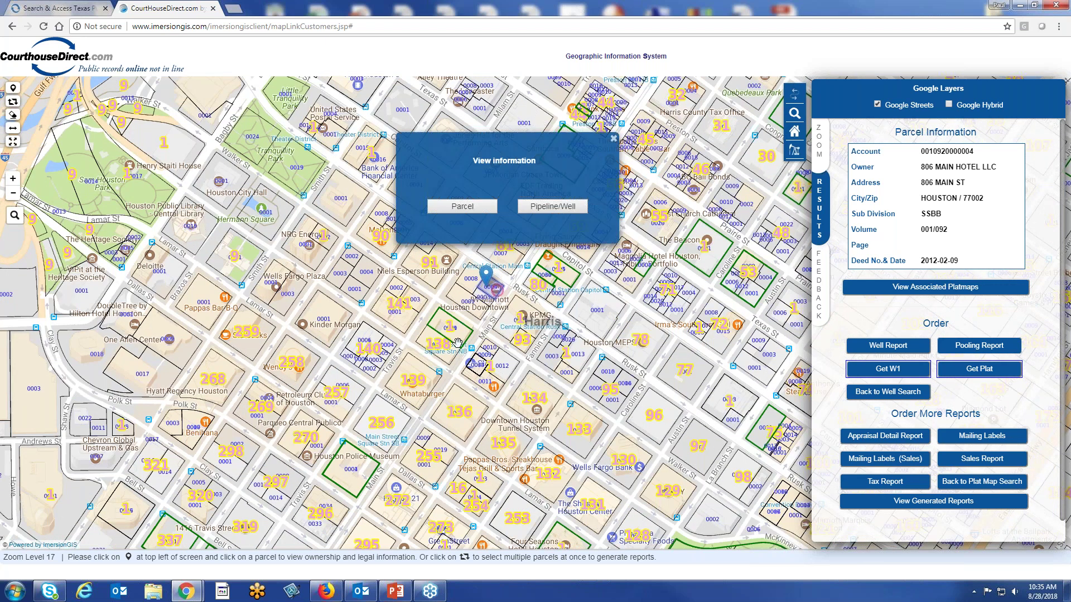
click(462, 208)
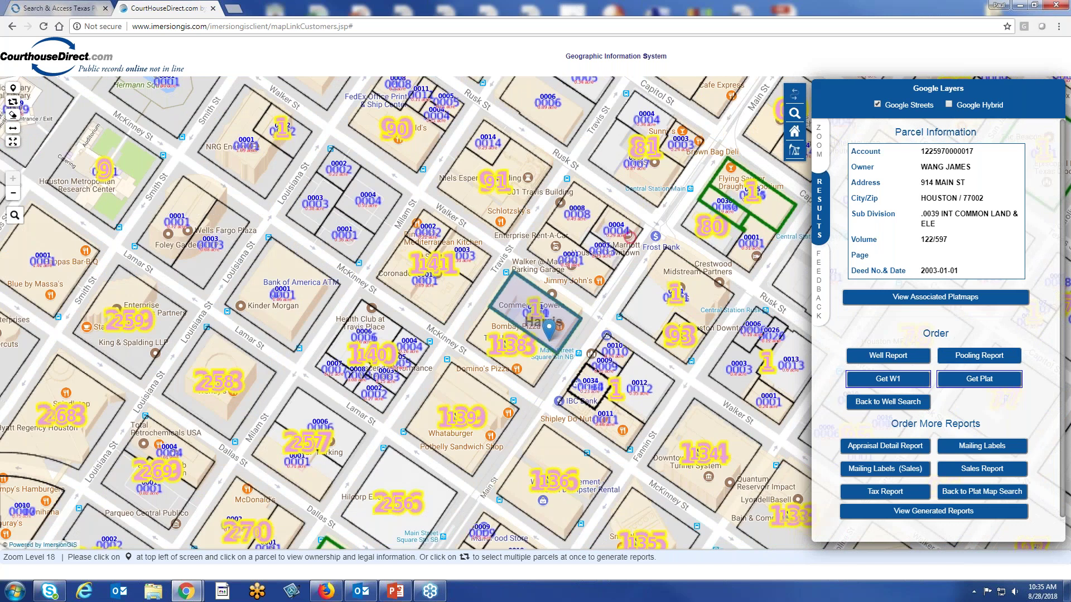
Step: Download the parcel's COMMERCE TOWER CONDOS plat file, look through its first pages, and close the file and the plat map list
click(936, 297)
click(290, 131)
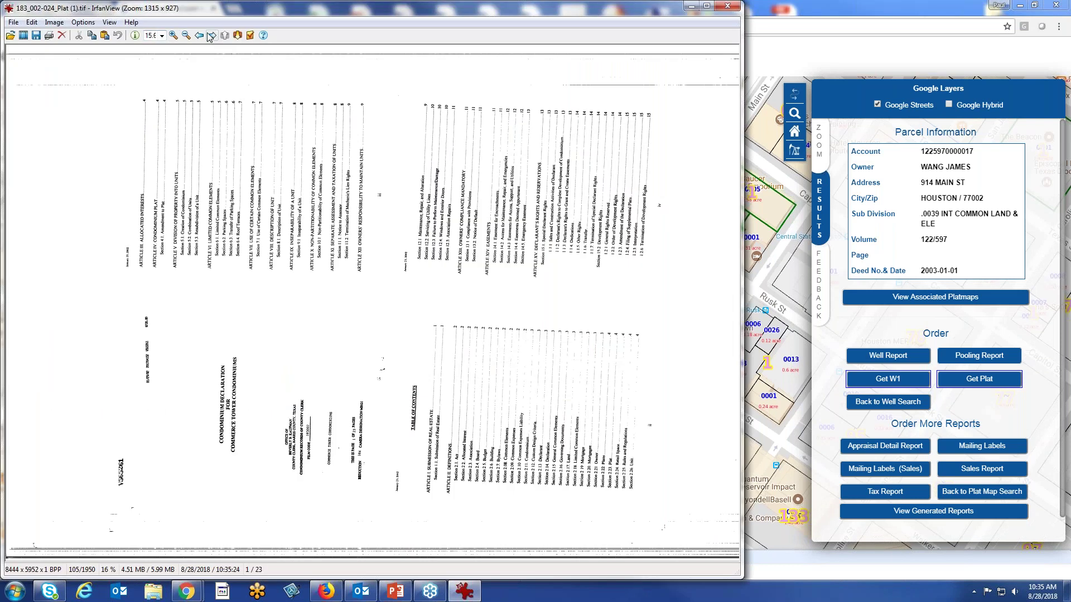
click(237, 36)
click(236, 36)
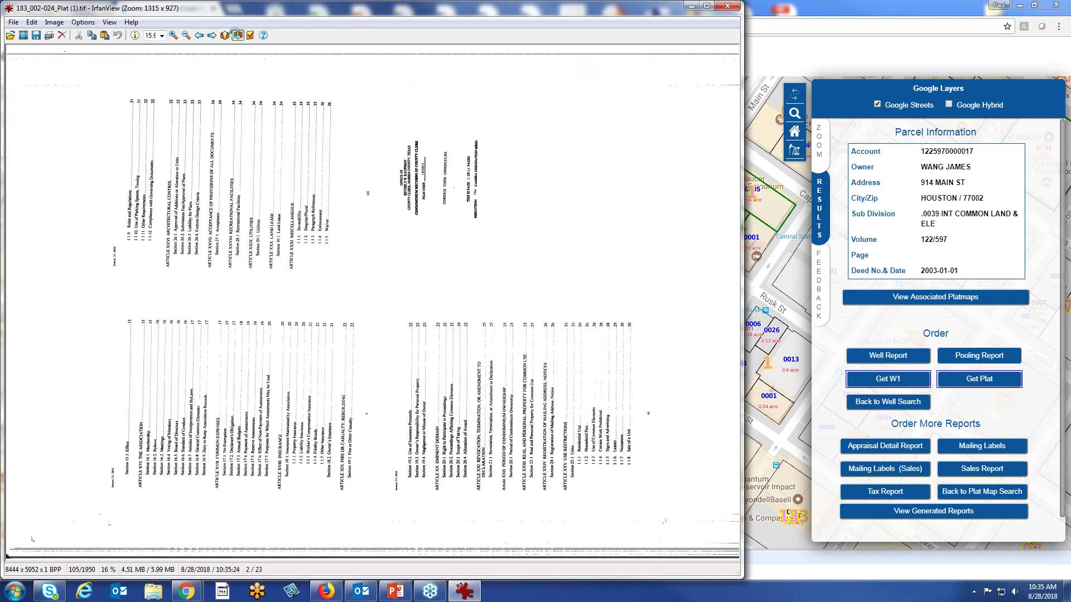
click(236, 35)
drag(251, 8, 238, 26)
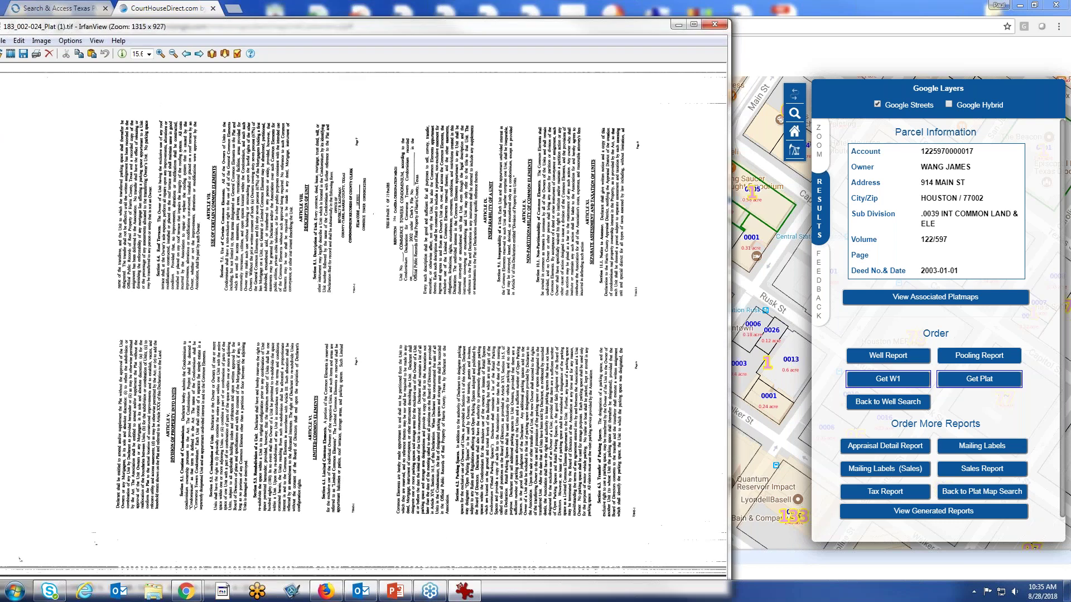
click(715, 24)
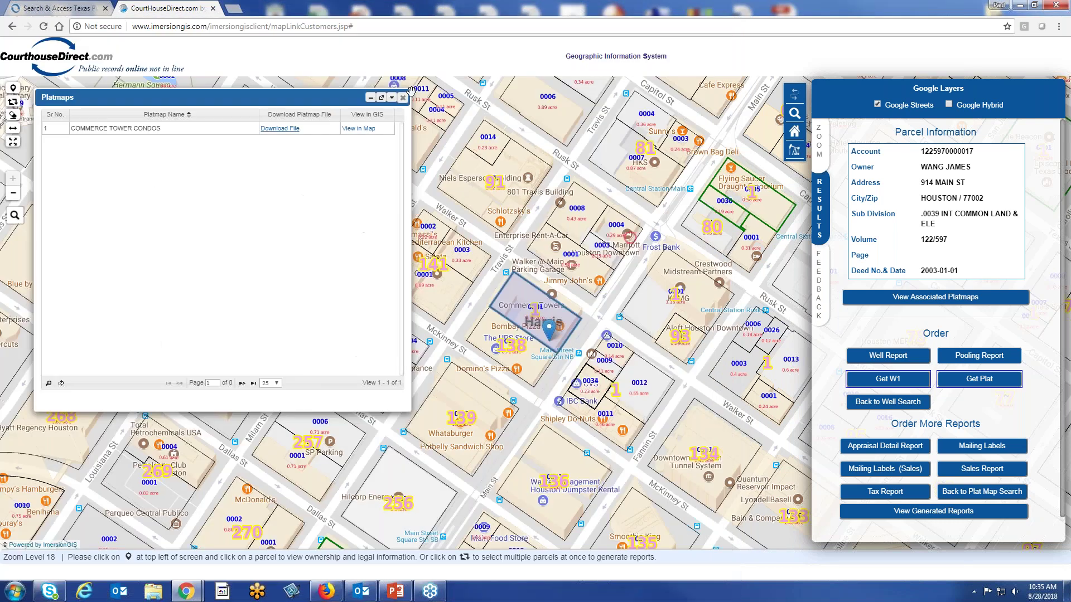
click(406, 97)
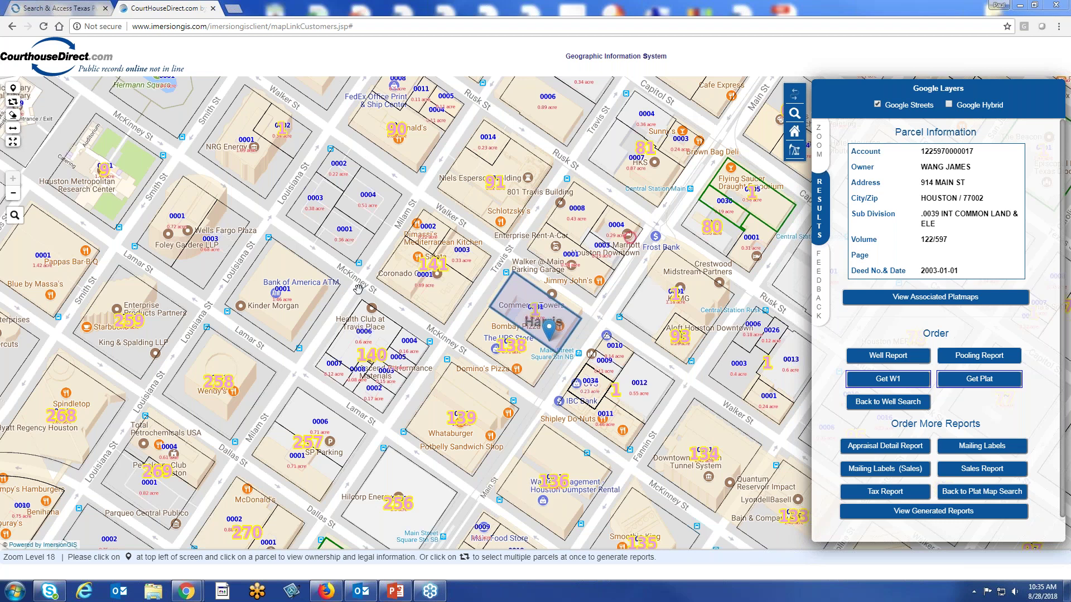
Step: Open a second GIS map from the CourthouseDirect.com site and zoom it to Martin County, Texas, enlarging the county's southern blocks
click(65, 9)
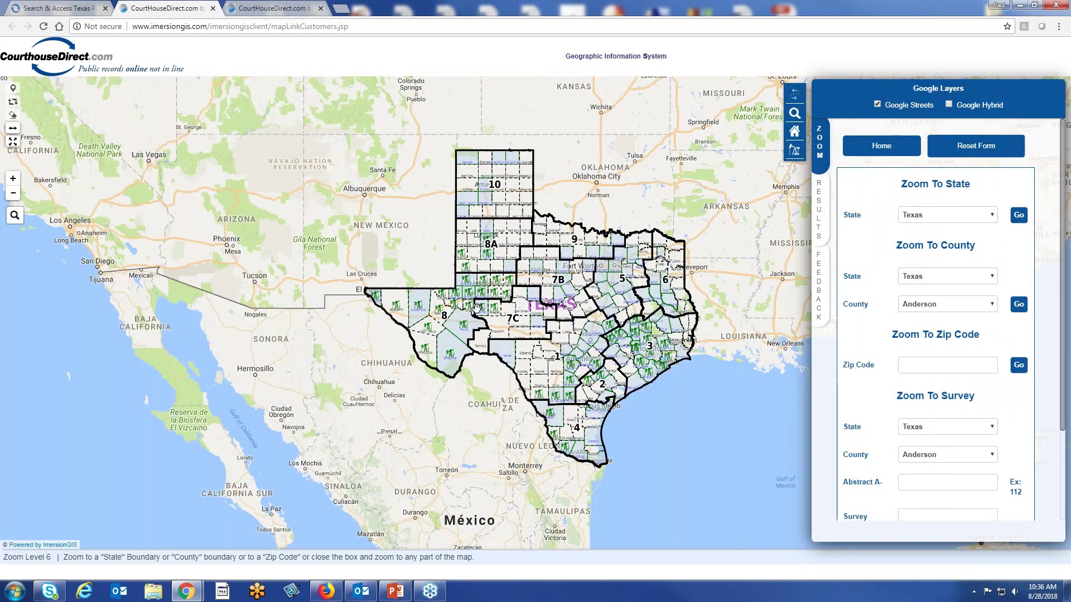
click(995, 308)
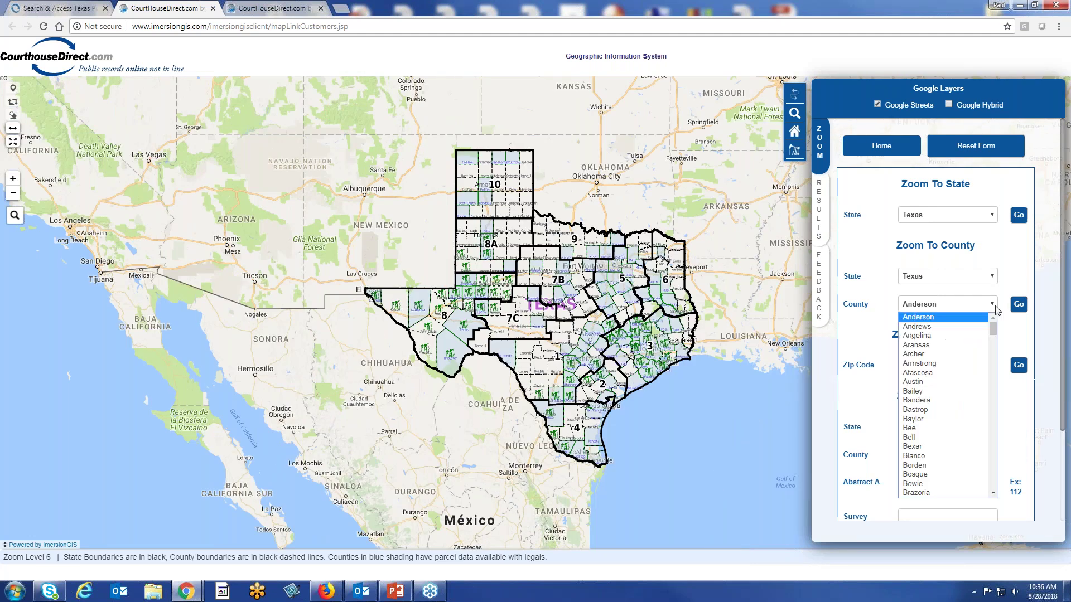
drag(994, 330, 994, 390)
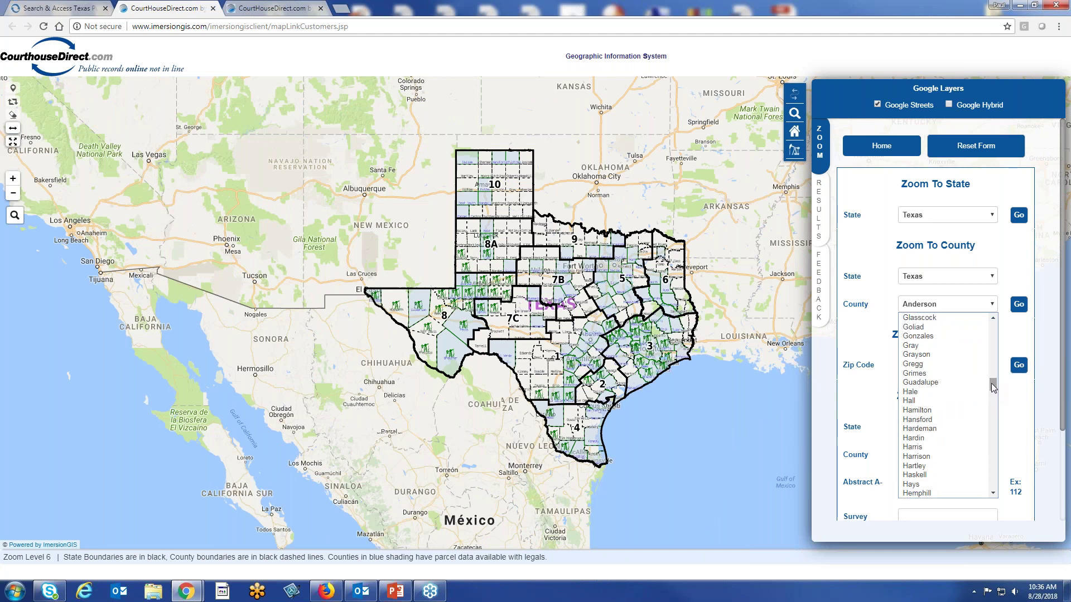
drag(993, 390, 997, 392)
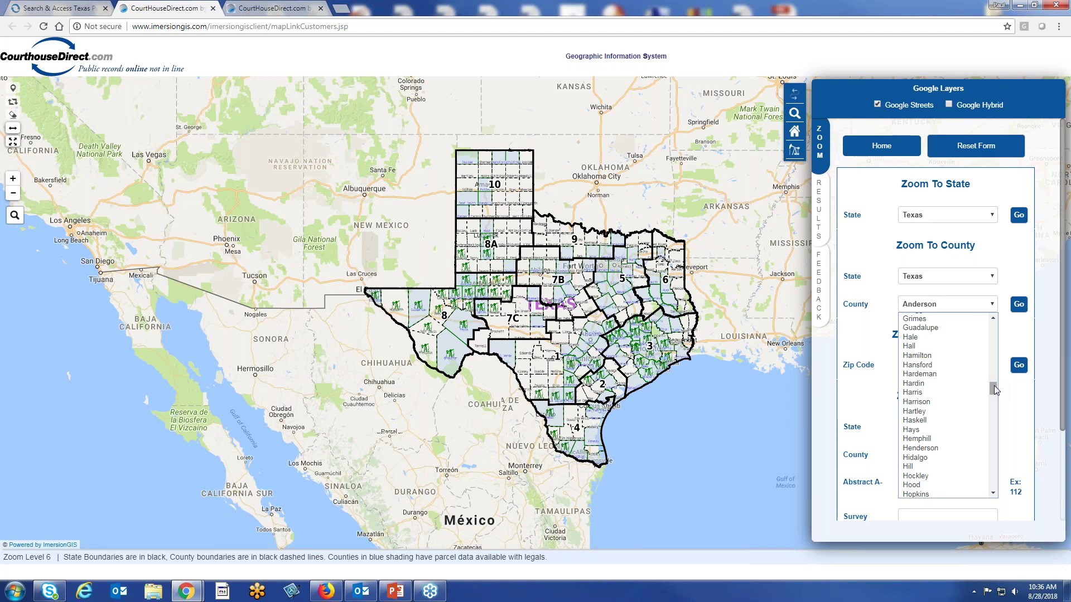
drag(996, 391, 994, 429)
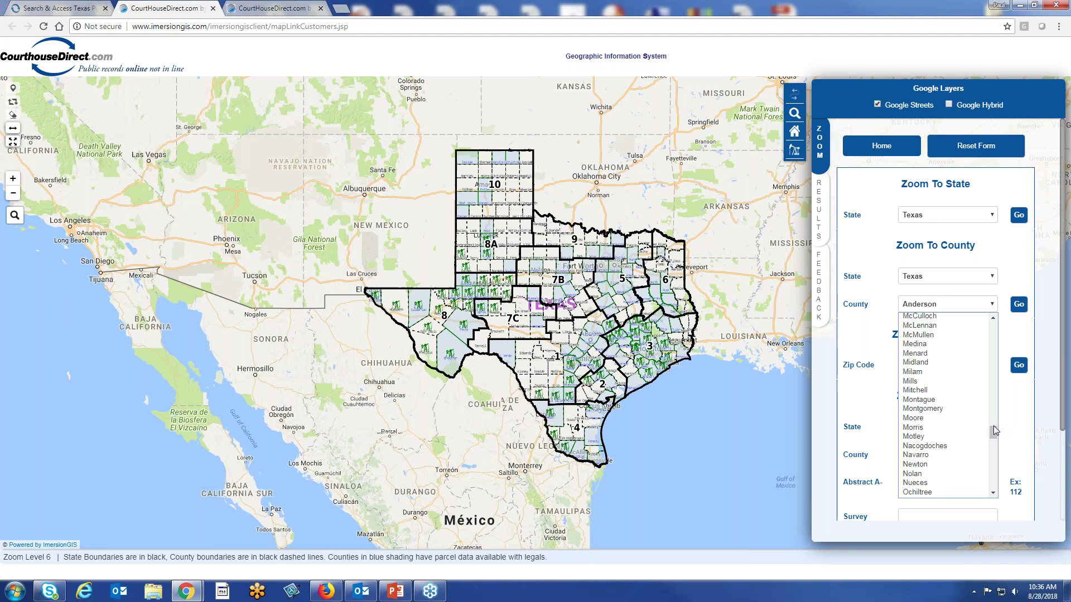
scroll(959, 357, up, 4)
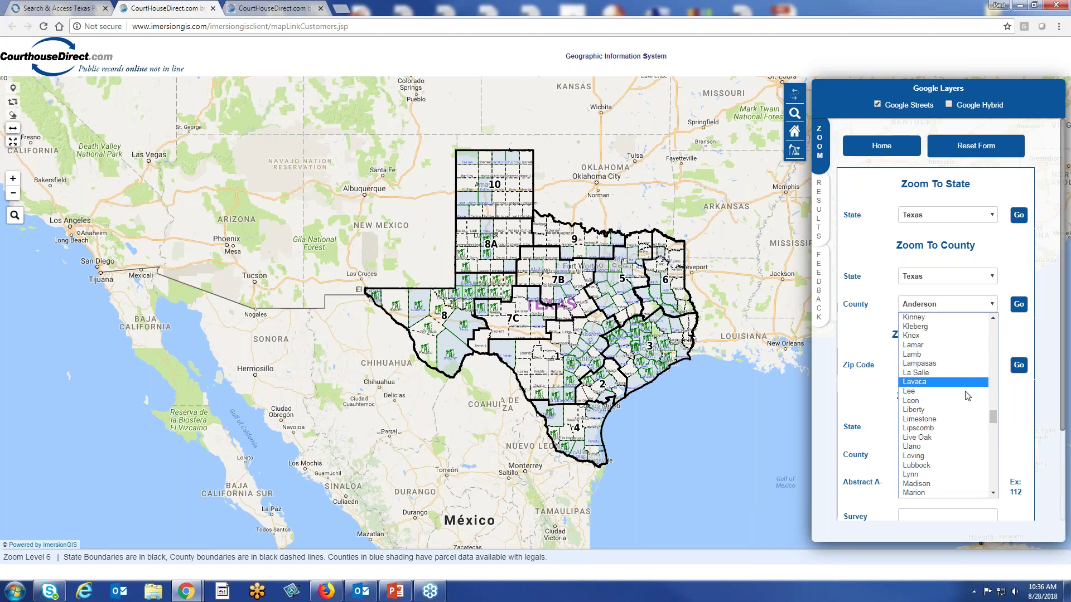
scroll(956, 441, down, 4)
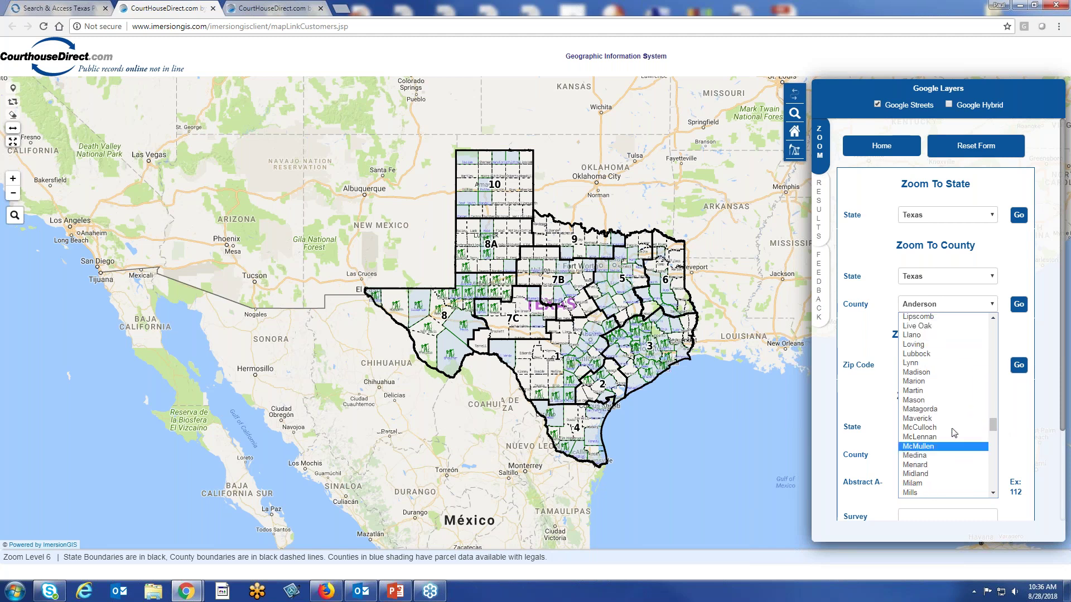
click(939, 390)
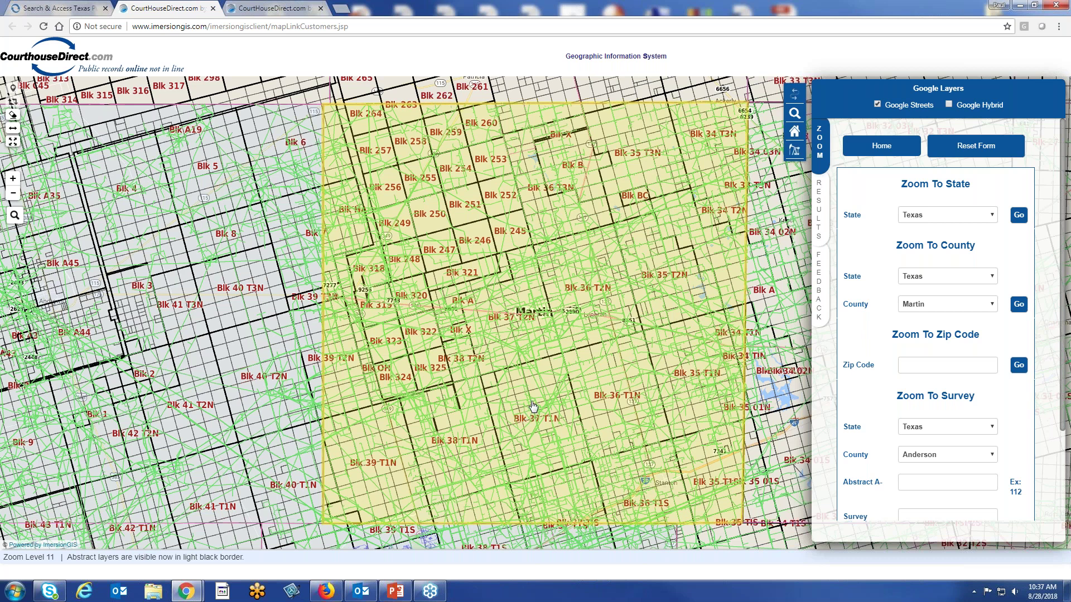
scroll(533, 406, up, 1)
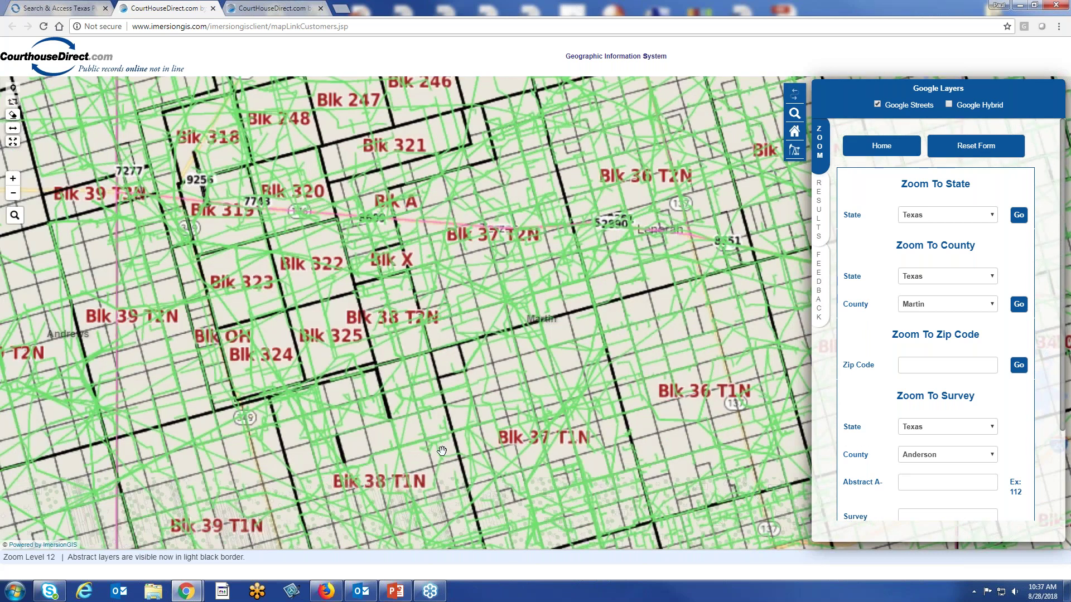
Step: Examine the wells, pipelines and abstract labels in southern Martin County, around sections 17, 18, 24 and 25 of Blk 38 T1N
drag(442, 451, 445, 290)
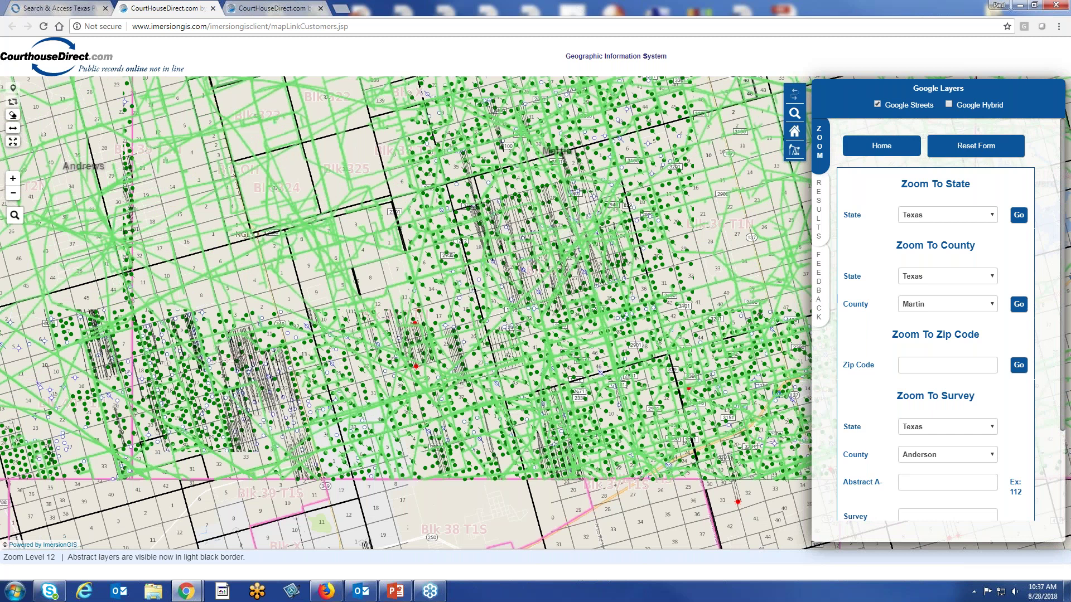
scroll(444, 292, up, 1)
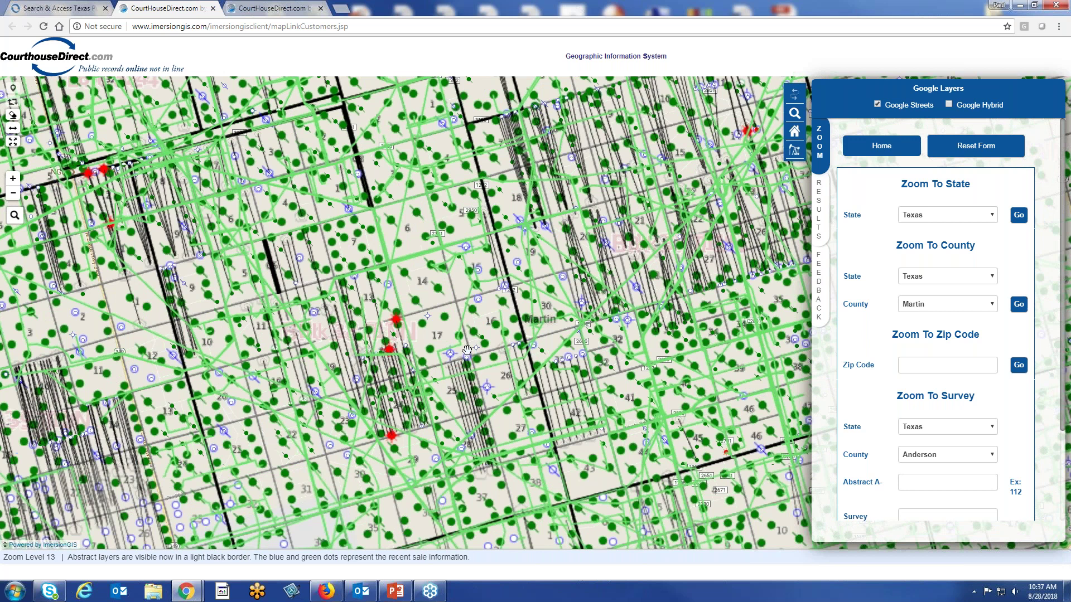
scroll(467, 350, up, 1)
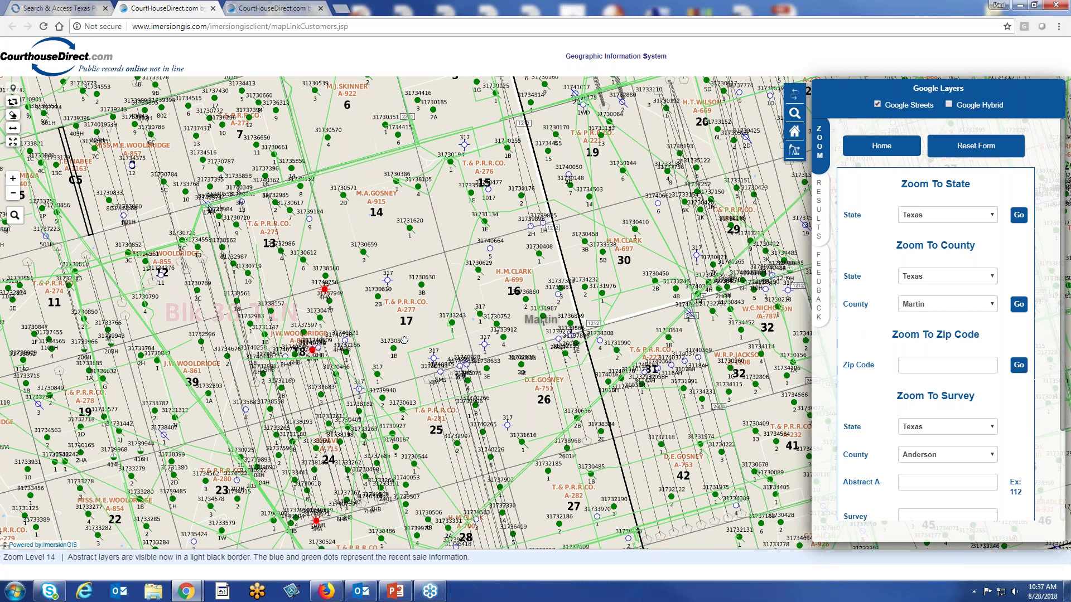
drag(404, 340, 547, 253)
scroll(474, 310, up, 1)
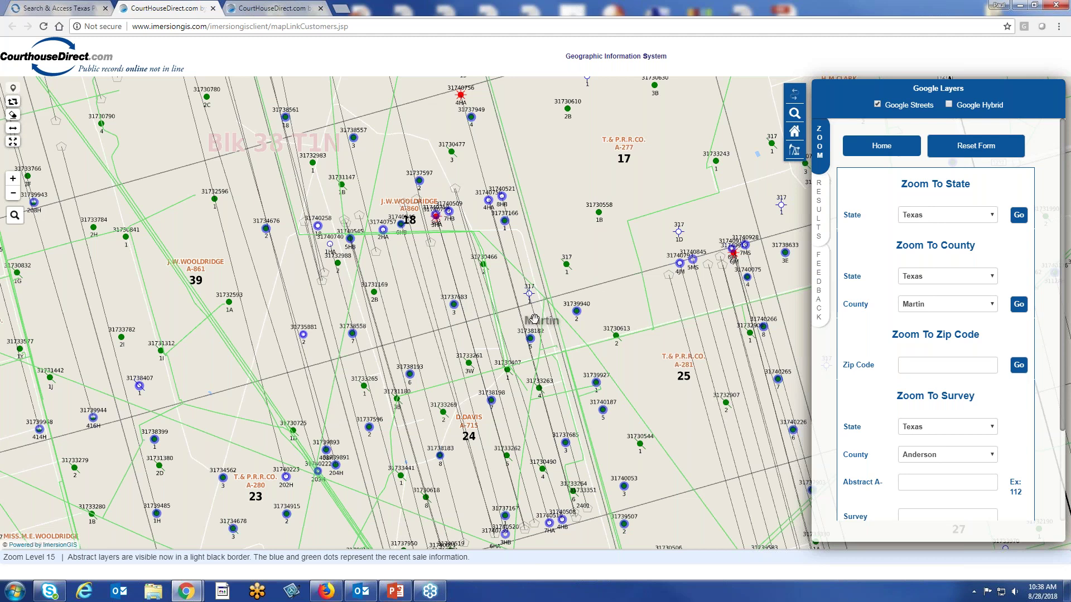
scroll(536, 319, down, 1)
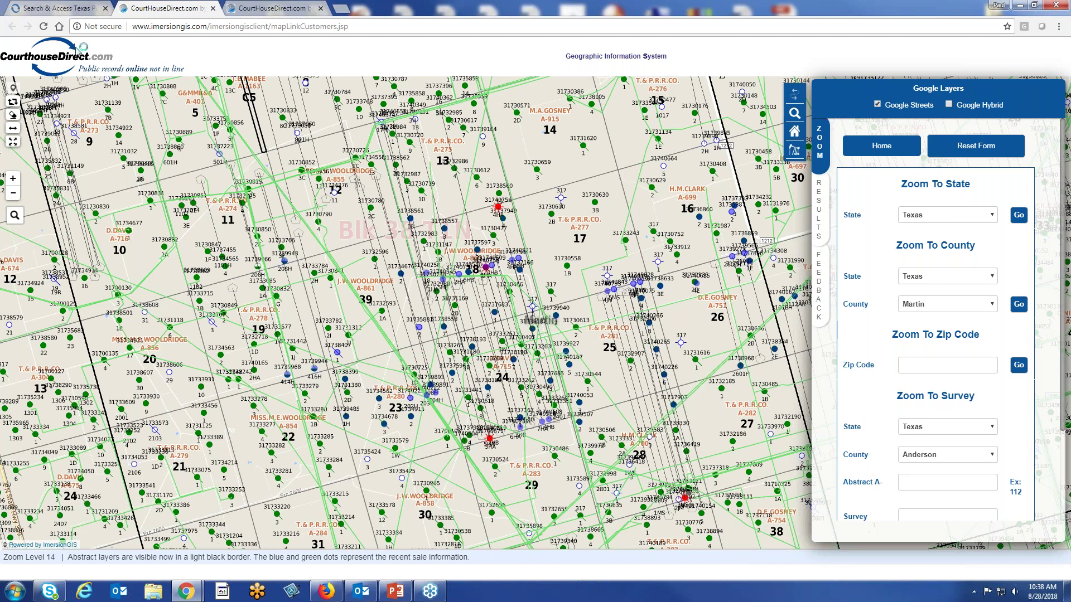
click(65, 9)
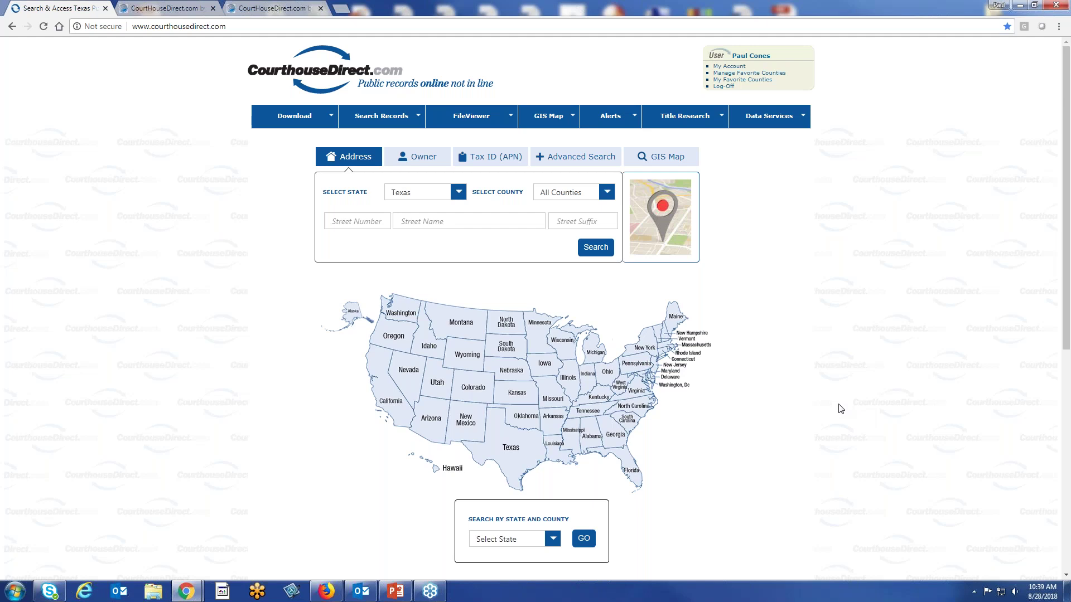
click(184, 10)
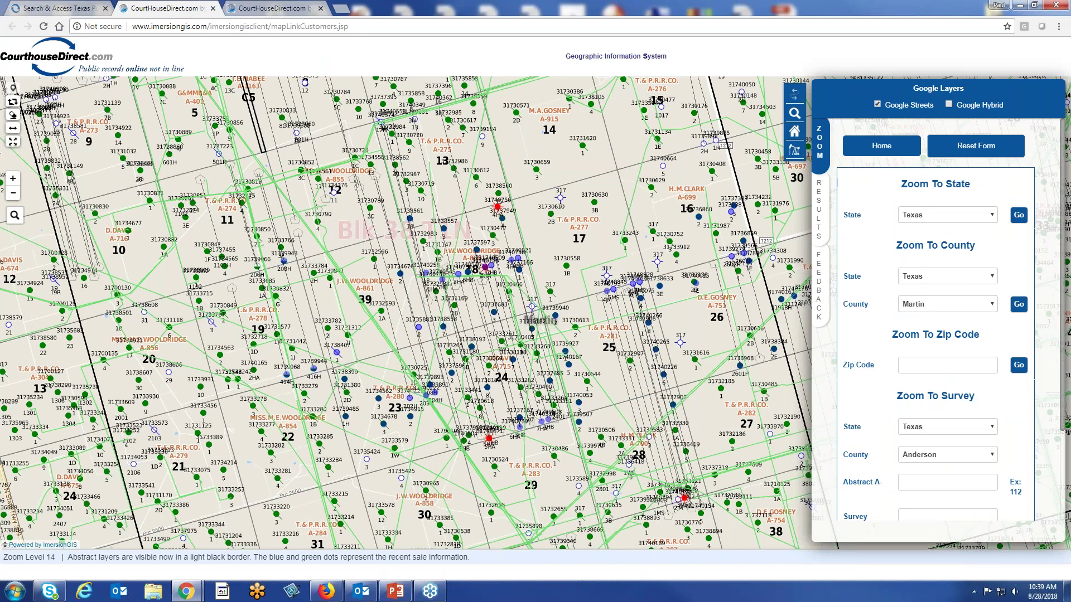
Step: Select the pipeline running southeast between sections 24 and 25 toward section 28, and generate its detailed Pipeline Report
drag(650, 363, 538, 342)
scroll(538, 341, up, 1)
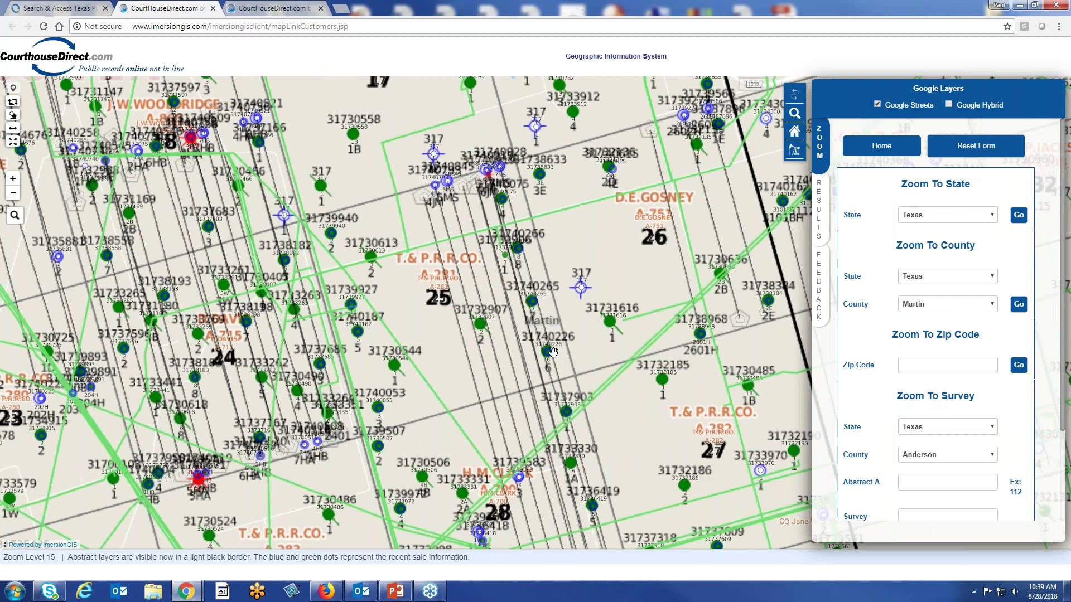
click(420, 374)
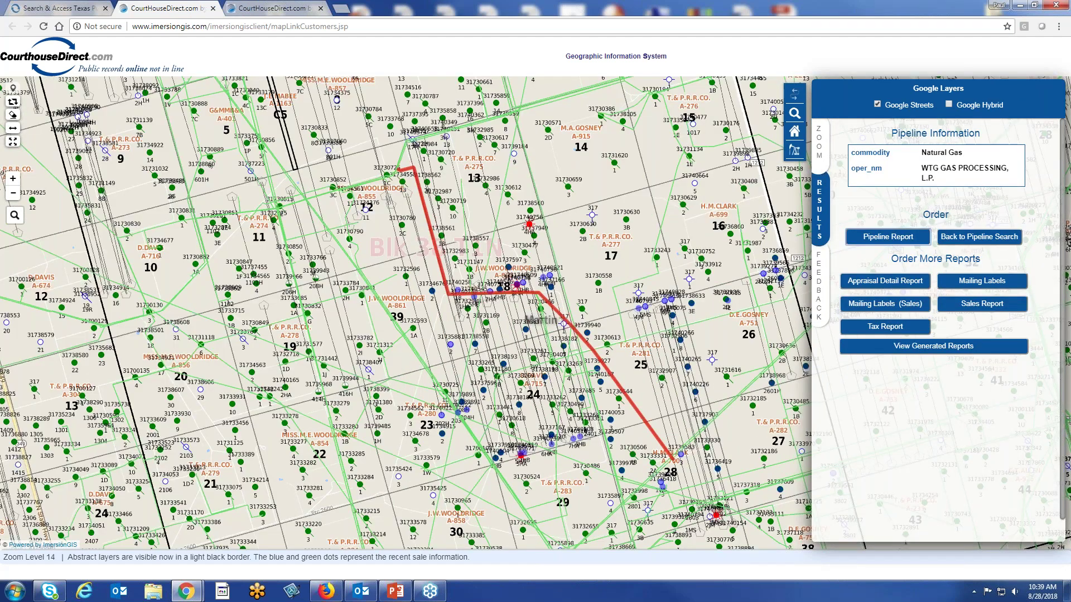
click(893, 238)
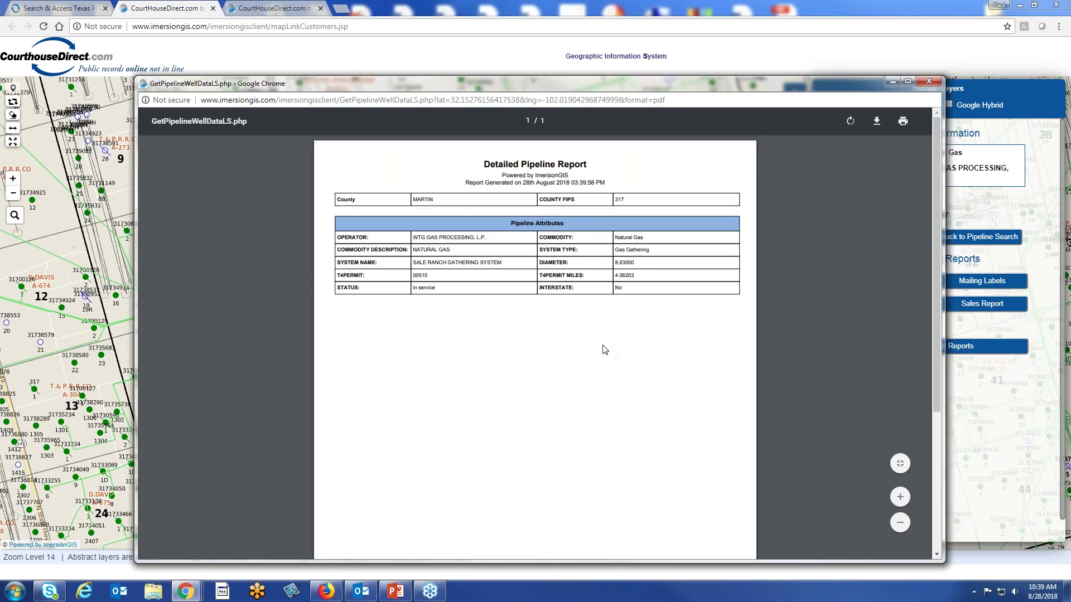